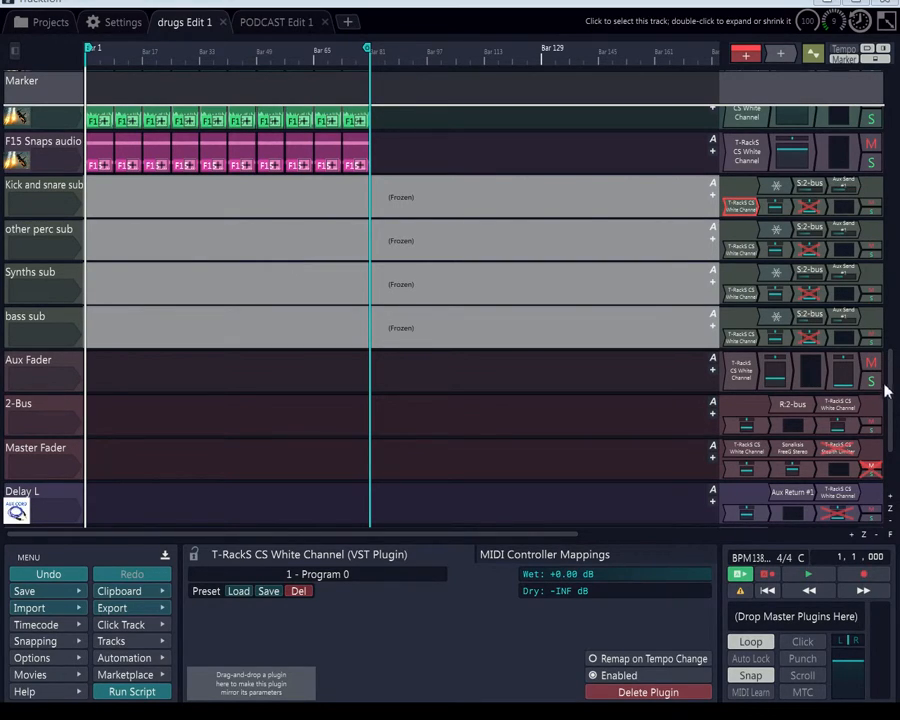
# - Examine the frozen other perc, Synths and bass sub tracks, checking each one's track properties and destination
pyautogui.moveTo(893, 368)
pyautogui.mouseDown()
pyautogui.moveTo(888, 131)
pyautogui.moveTo(877, 100)
pyautogui.moveTo(897, 371)
pyautogui.moveTo(897, 360)
pyautogui.mouseUp()
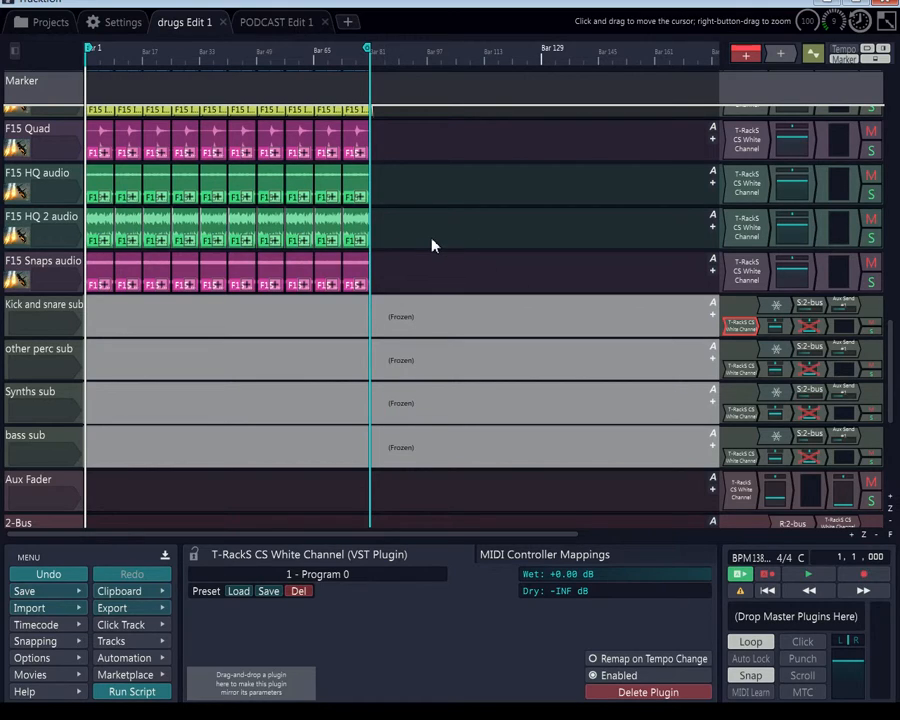
pyautogui.scroll(-2, 431, 239)
pyautogui.scroll(-2, 398, 241)
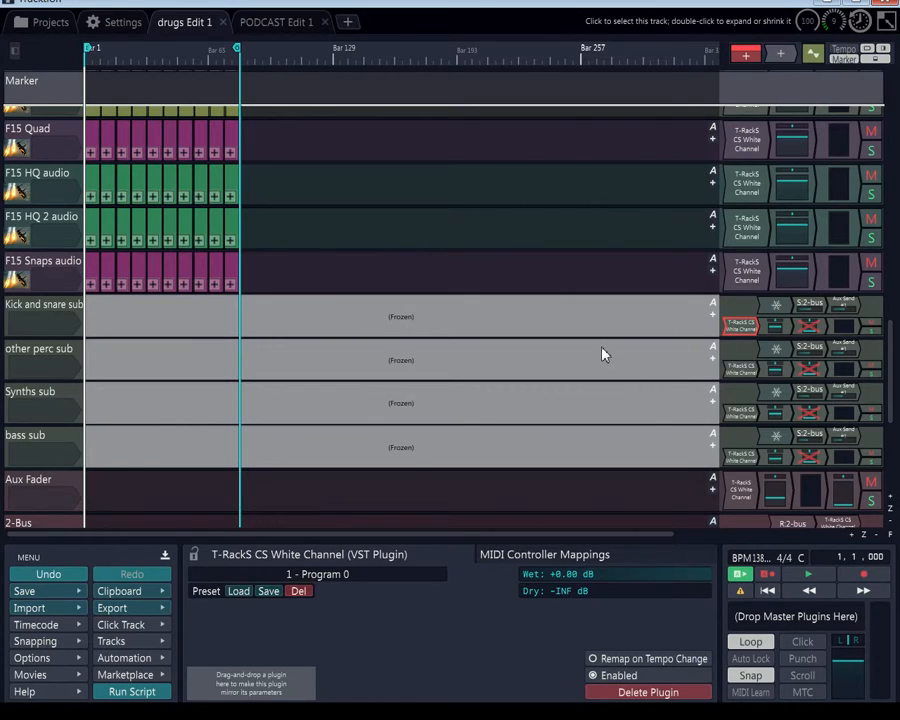
pyautogui.scroll(2, 271, 297)
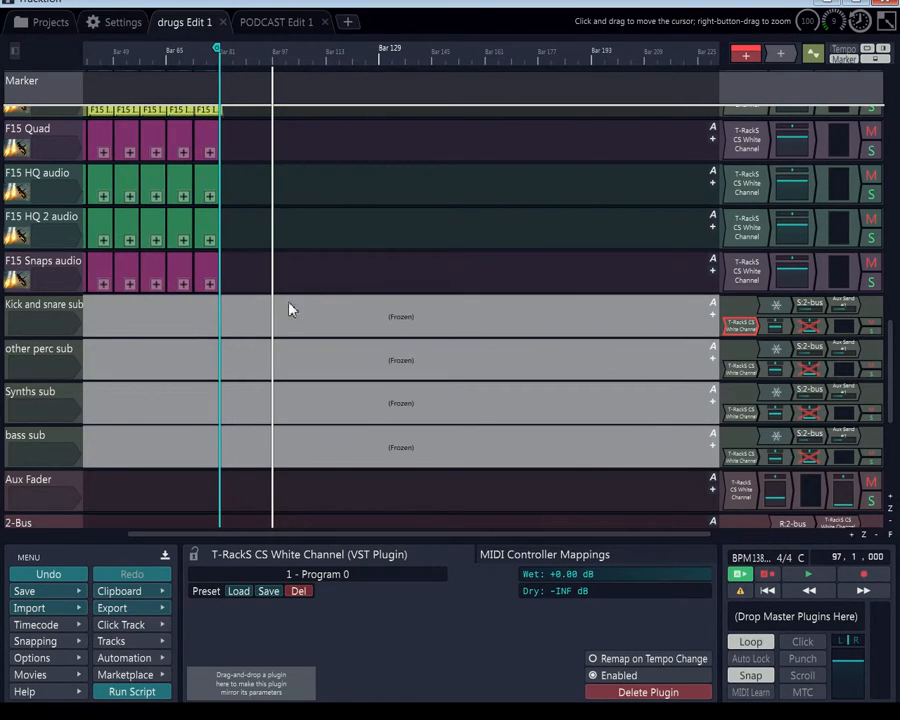
pyautogui.click(32, 312)
pyautogui.click(25, 360)
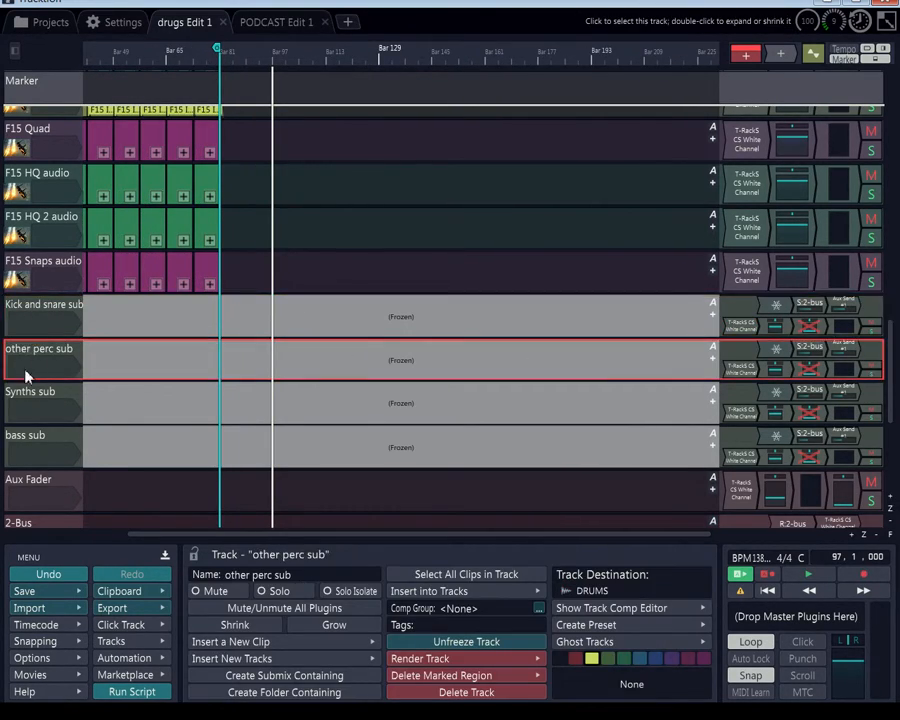
pyautogui.click(35, 396)
pyautogui.click(30, 436)
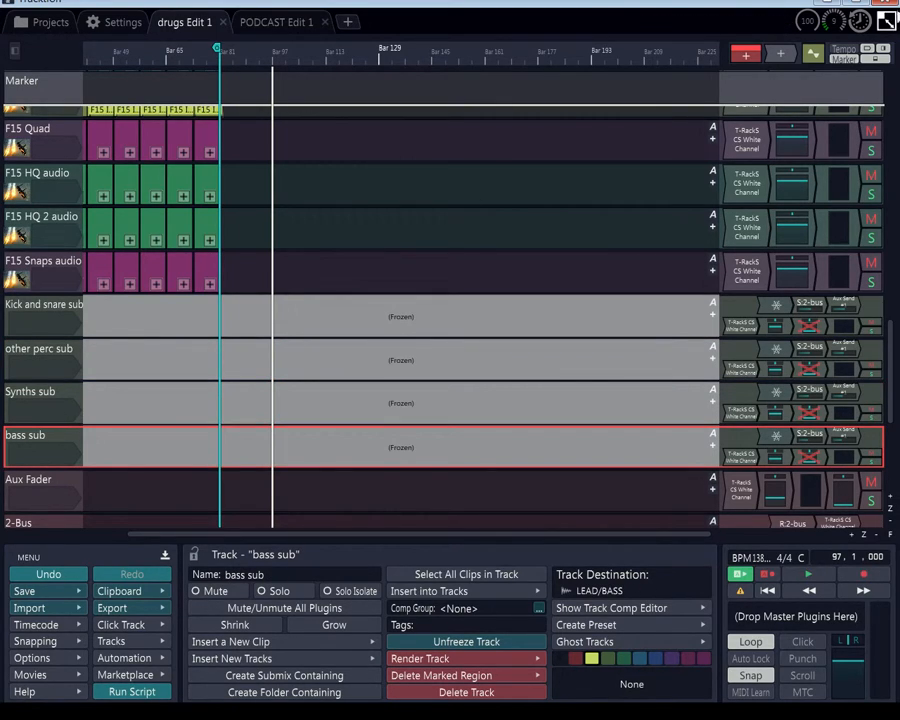
pyautogui.click(845, 27)
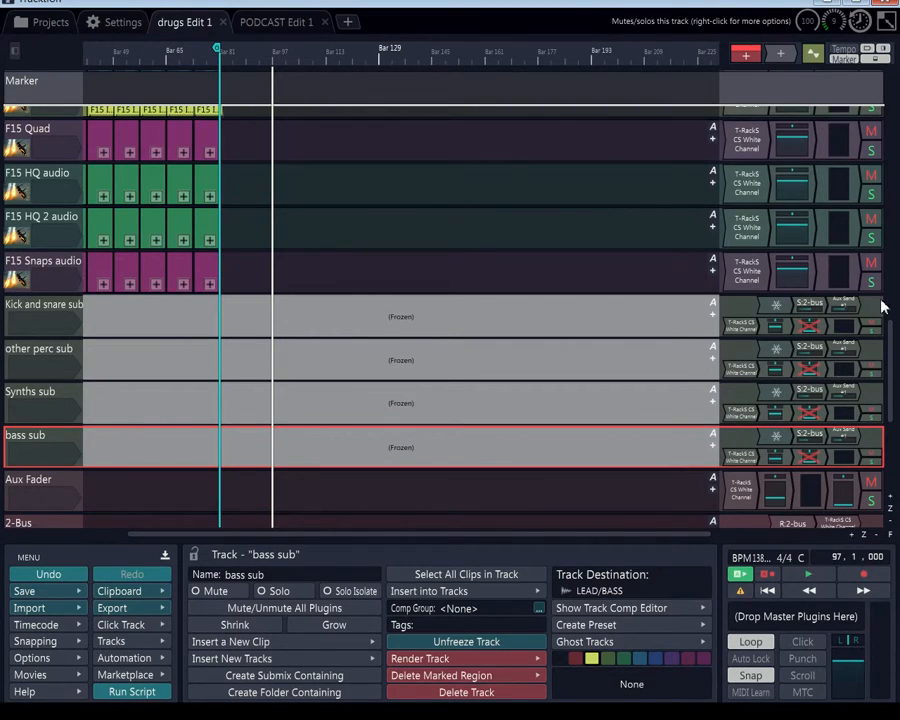
# - Inspect the T-RackS CS White Channel settings on both kick tracks and close the plugin window
pyautogui.scroll(12, 893, 375)
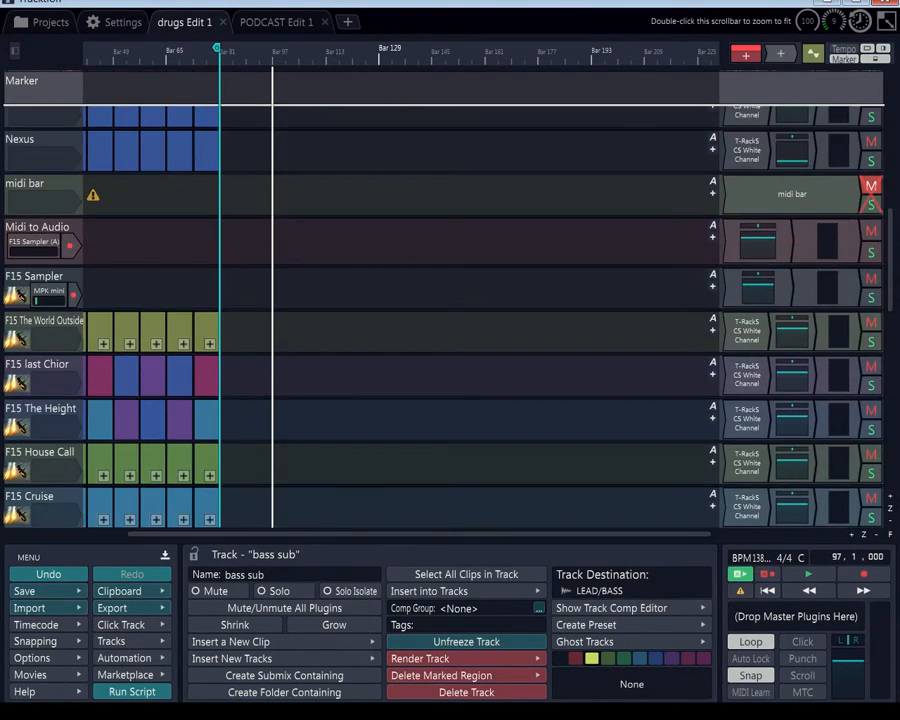
pyautogui.scroll(7, 893, 375)
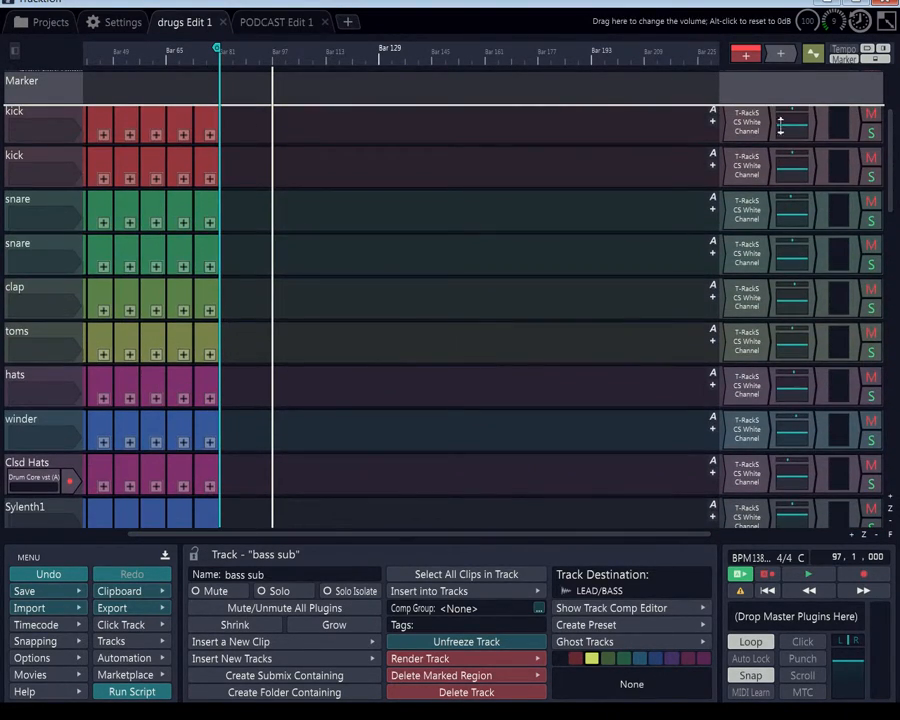
pyautogui.click(768, 131)
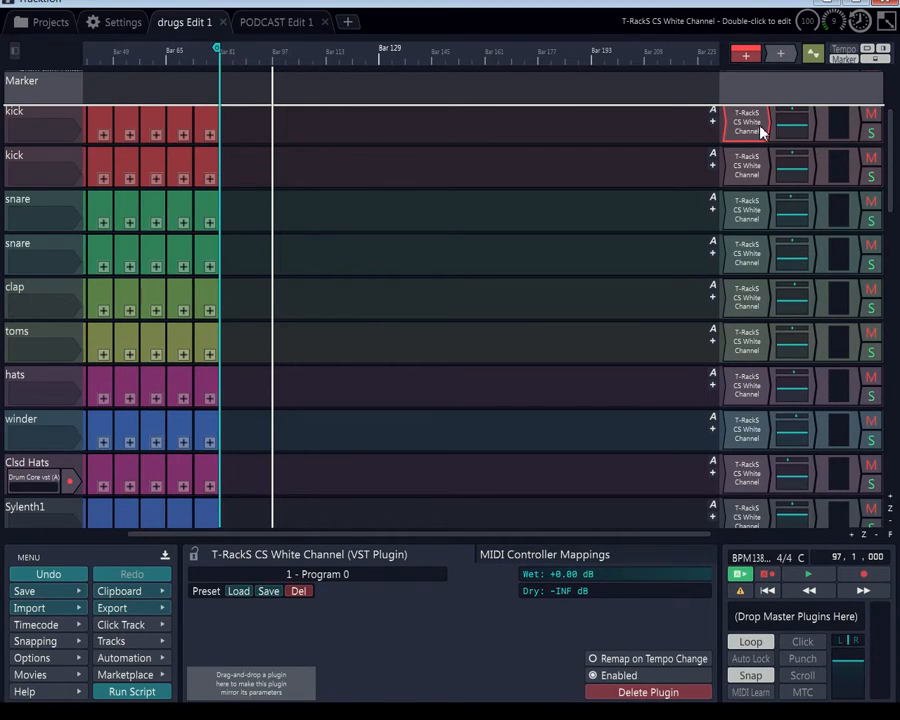
pyautogui.doubleClick(762, 131)
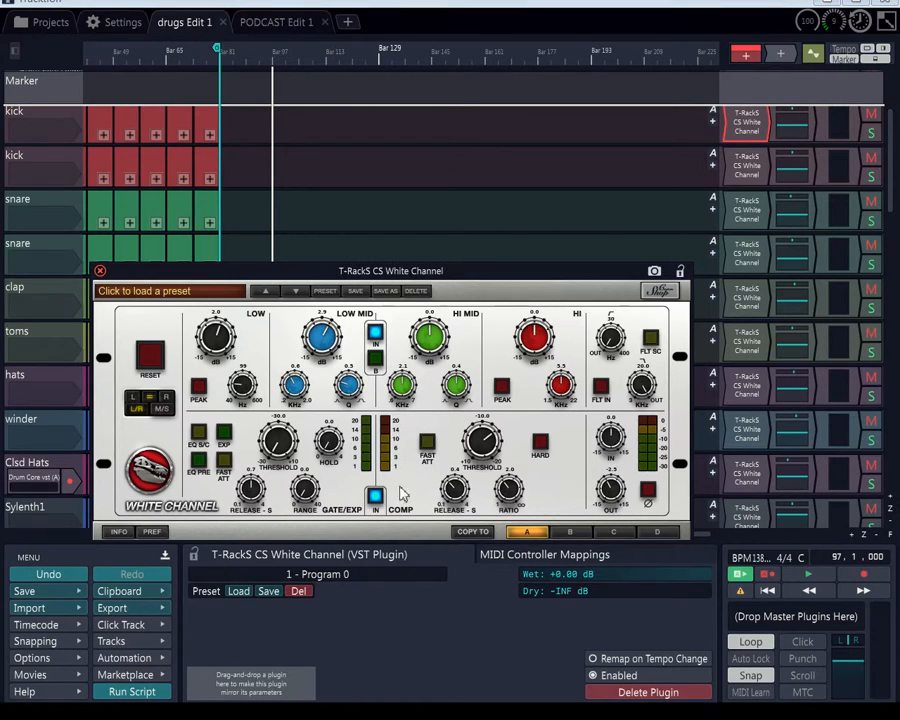
pyautogui.click(758, 170)
pyautogui.doubleClick(760, 172)
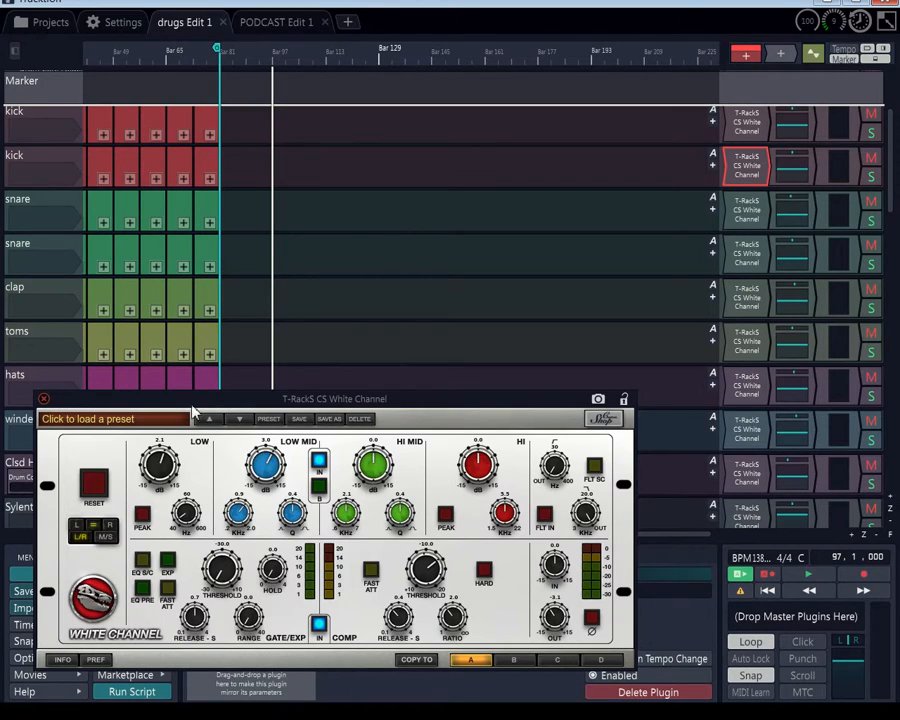
pyautogui.click(43, 398)
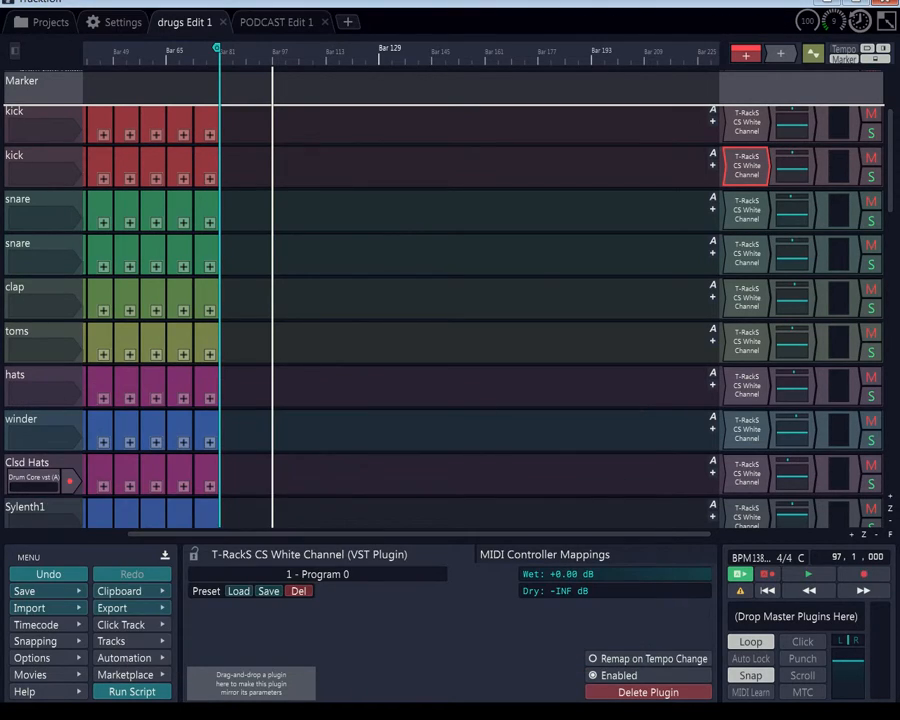
# - Unfreeze the Kick and snare sub track at its freeze point plugin and freeze it again
pyautogui.moveTo(893, 195); pyautogui.dragTo(895, 391)
pyautogui.click(60, 368)
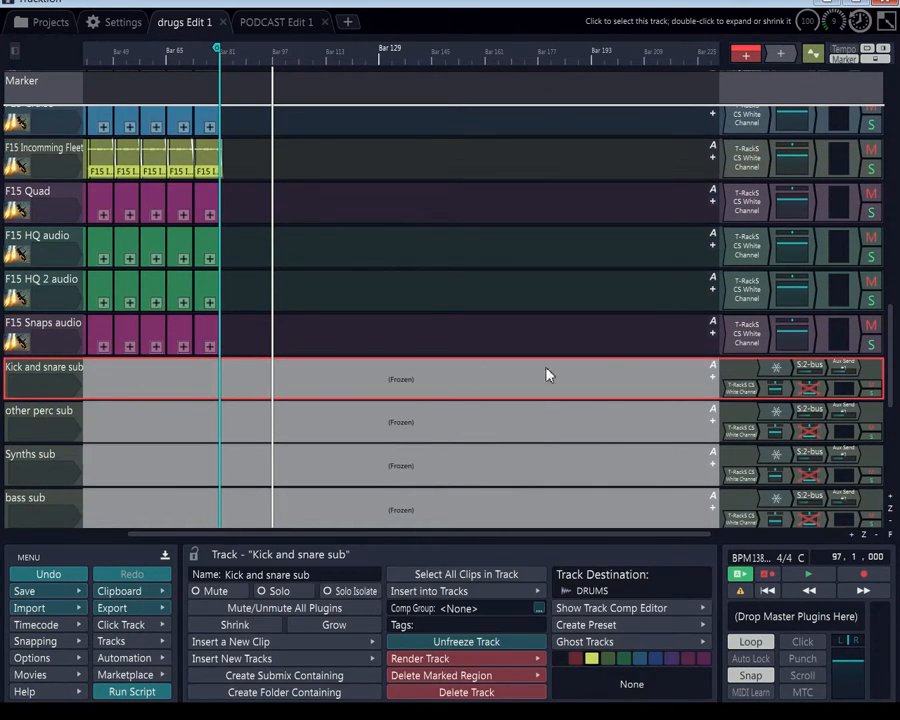
pyautogui.click(774, 369)
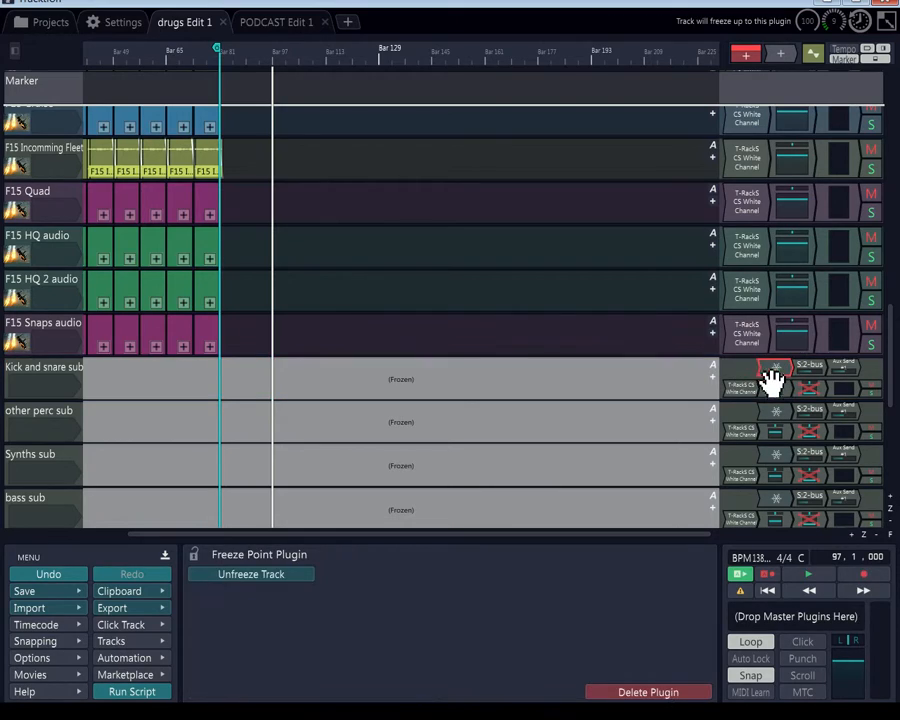
pyautogui.click(290, 574)
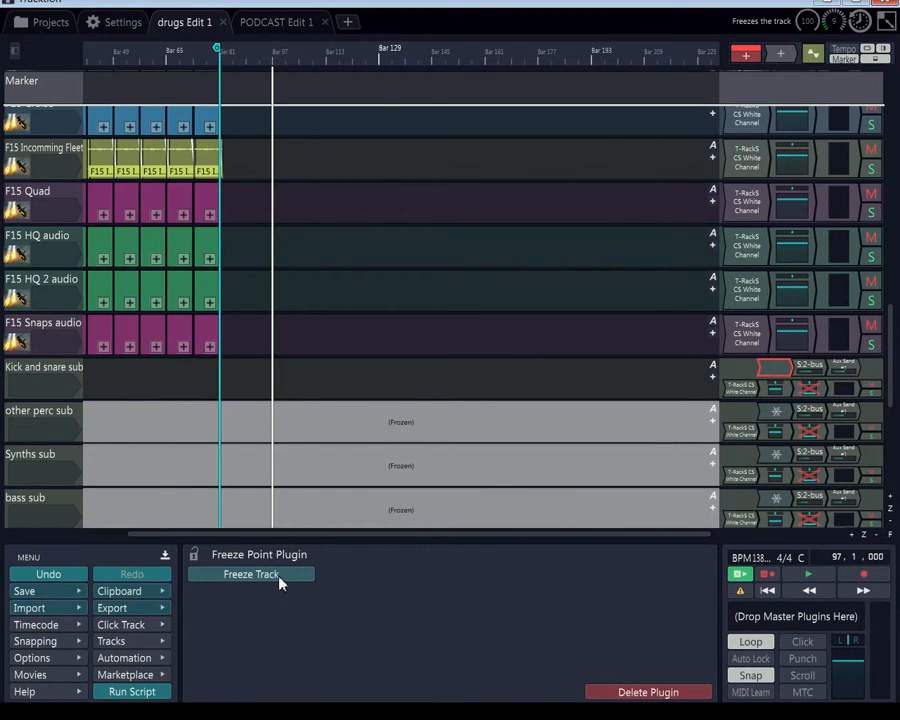
pyautogui.click(280, 577)
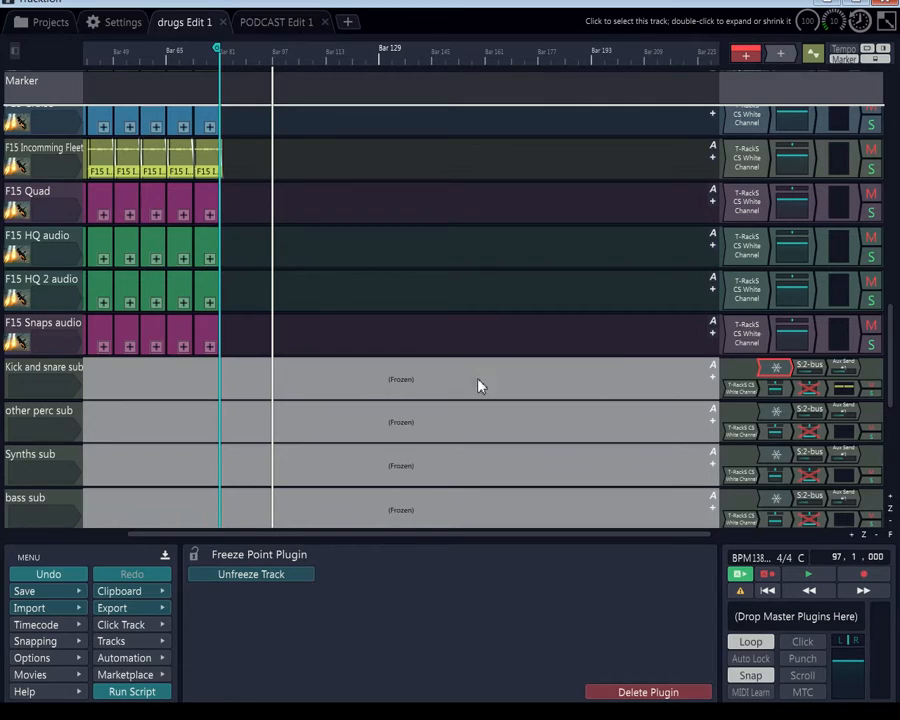
# - Compare the track destinations of the Kick and snare, other perc, Synths and bass sub tracks
pyautogui.scroll(-3, 18, 386)
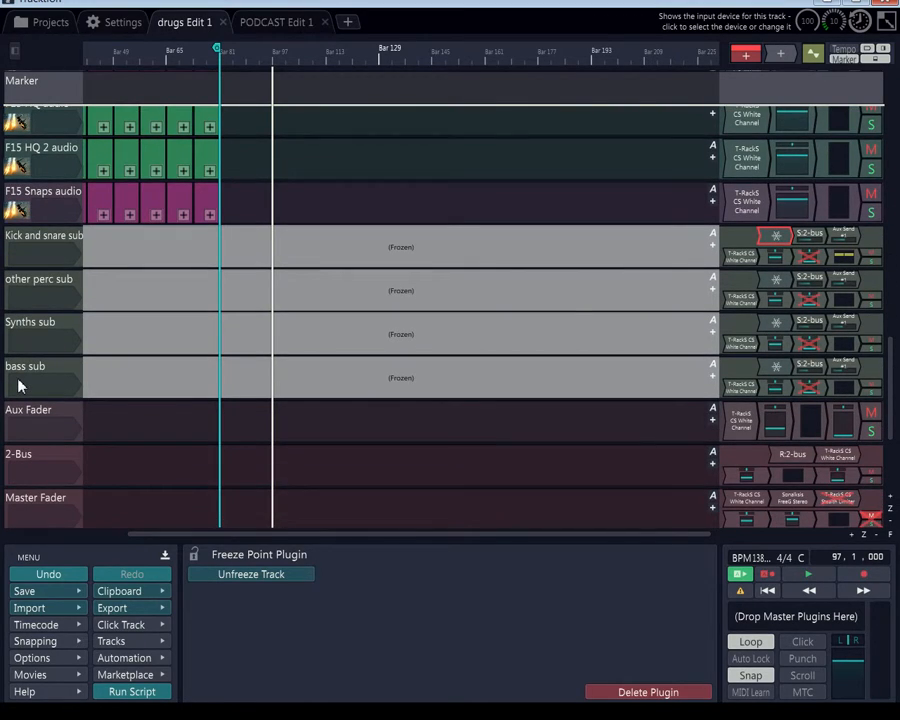
pyautogui.click(12, 244)
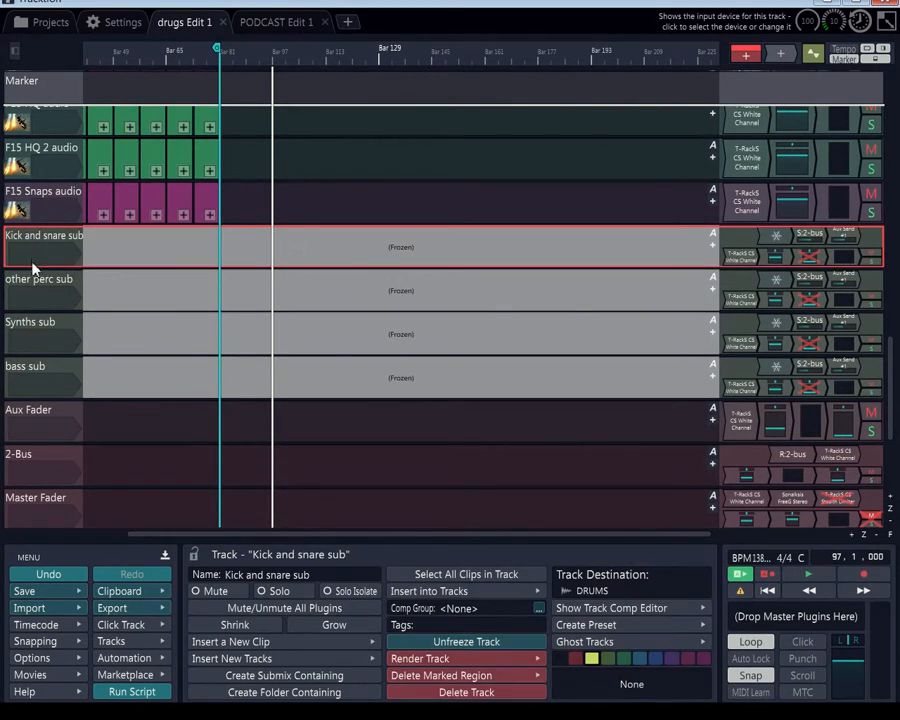
pyautogui.click(30, 281)
pyautogui.click(29, 320)
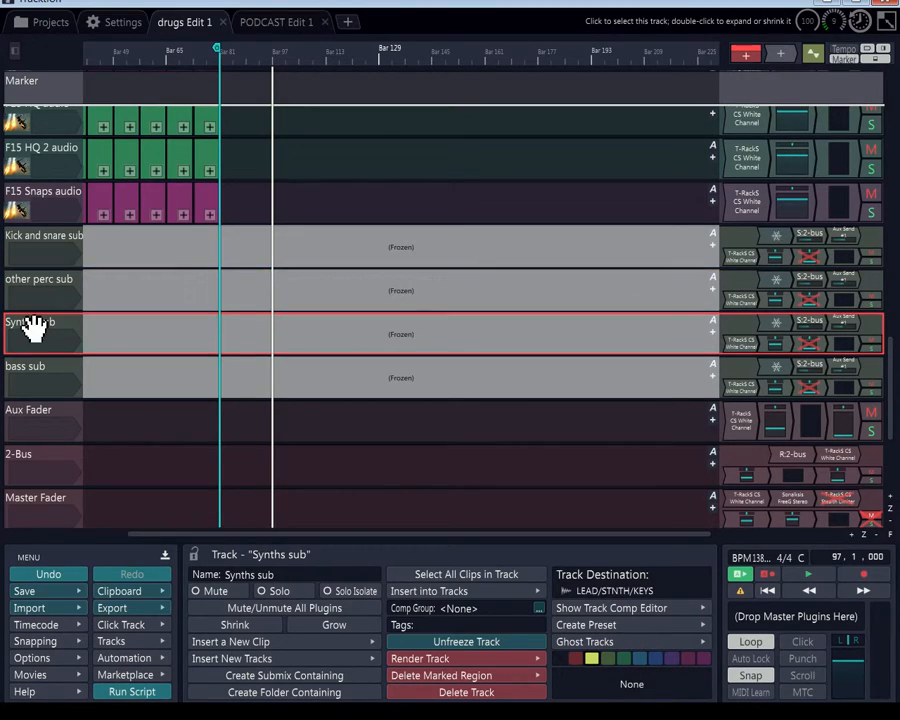
pyautogui.click(22, 370)
pyautogui.click(30, 326)
pyautogui.click(28, 280)
pyautogui.click(38, 236)
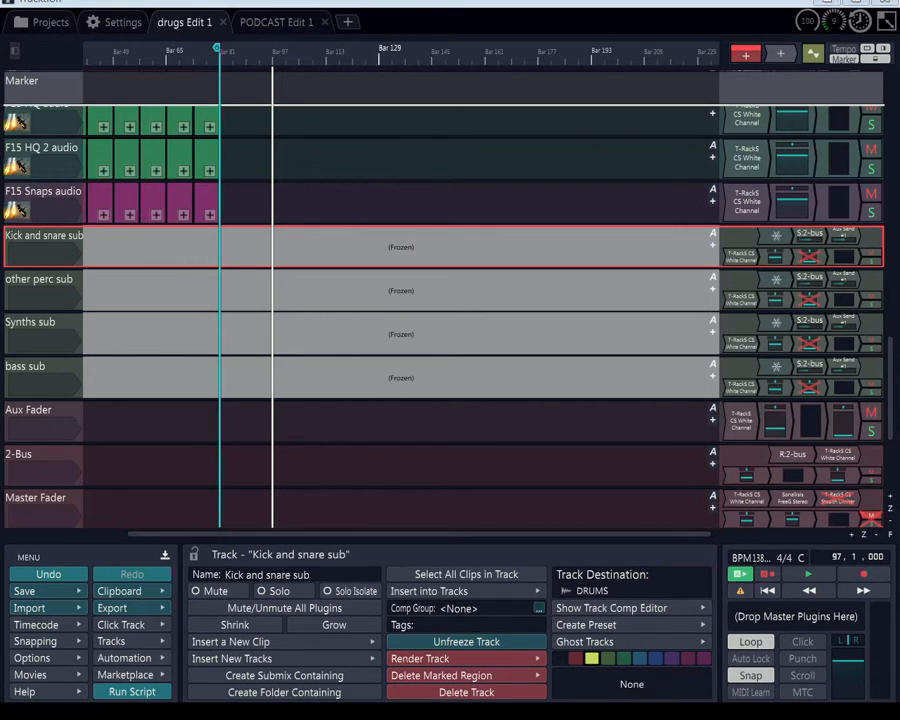
# - Bring the Scarlett MixControl window into view to examine its DAW input channels, and move it away again
pyautogui.moveTo(0, 25); pyautogui.dragTo(430, 28)
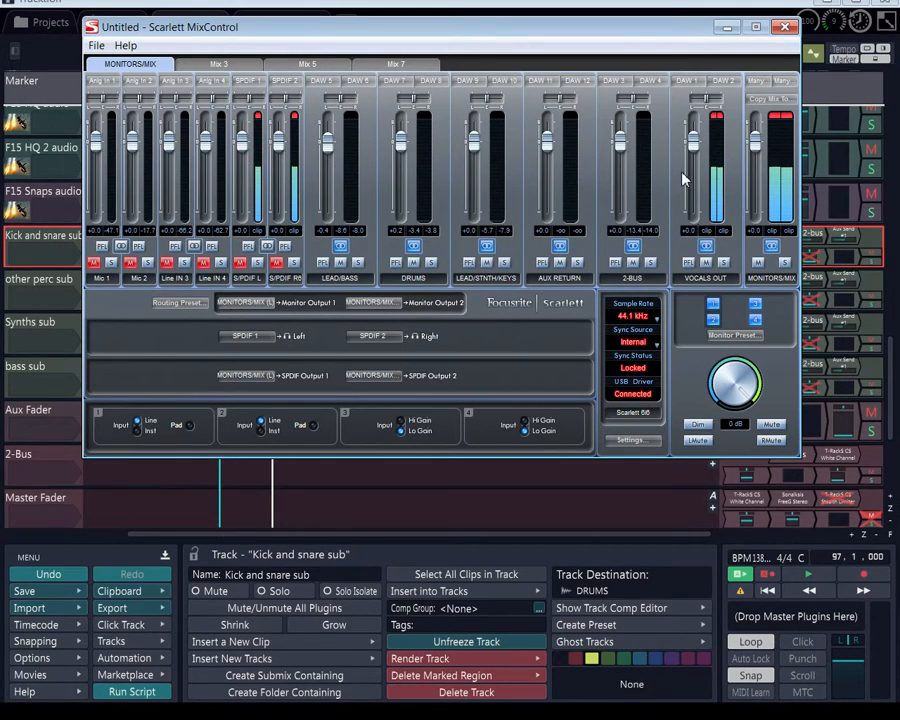
pyautogui.moveTo(656, 29); pyautogui.dragTo(0, 38)
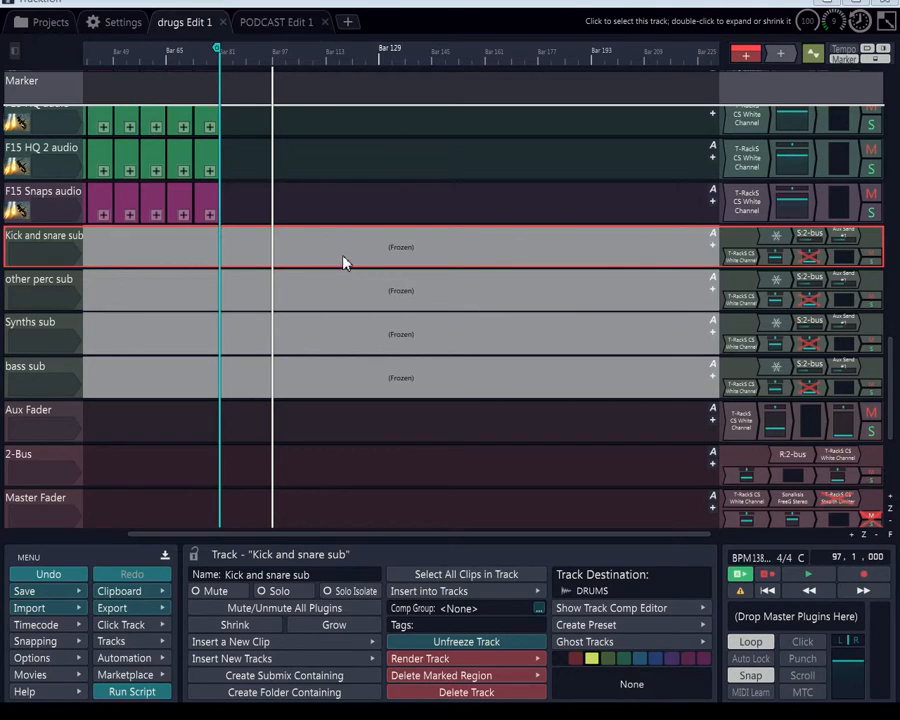
# - Check the track destinations of the Aux Fader, both Delay tracks and both Reverb tracks
pyautogui.click(39, 419)
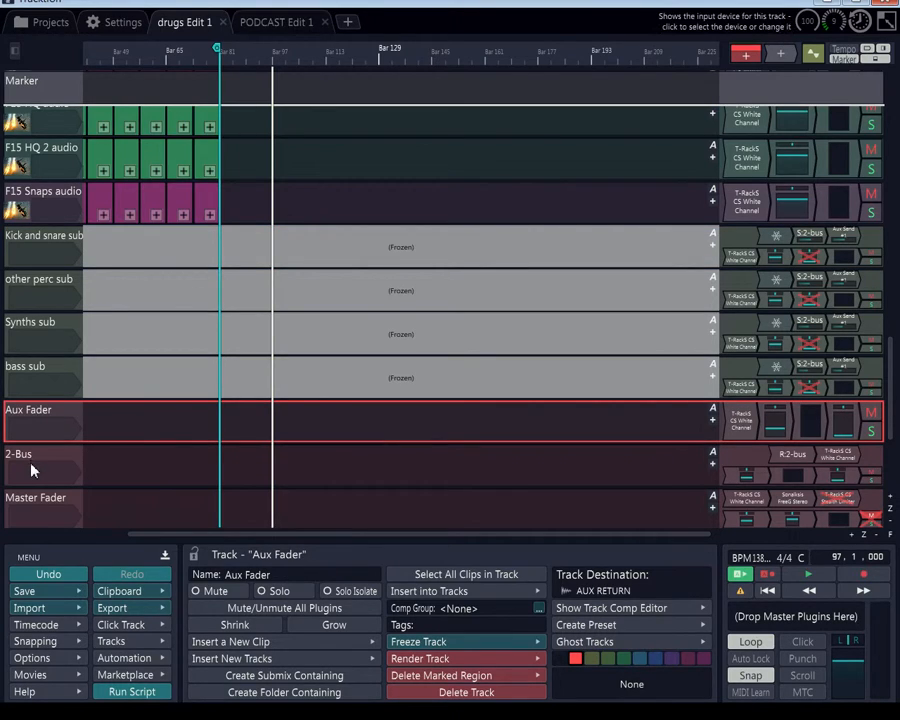
pyautogui.scroll(-4, 30, 466)
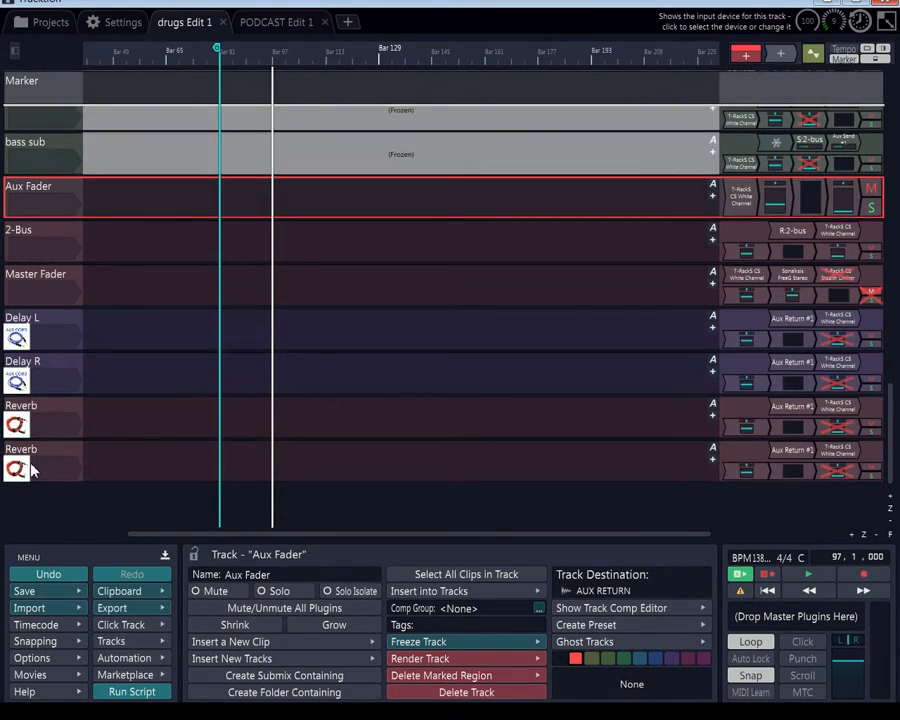
pyautogui.scroll(1, 22, 440)
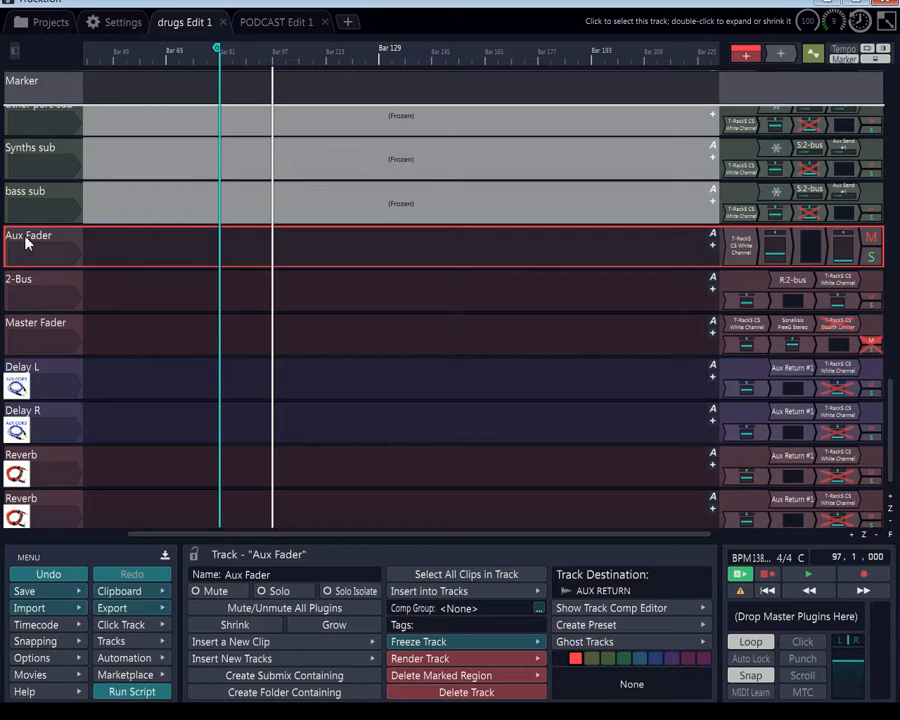
pyautogui.click(28, 374)
pyautogui.click(24, 422)
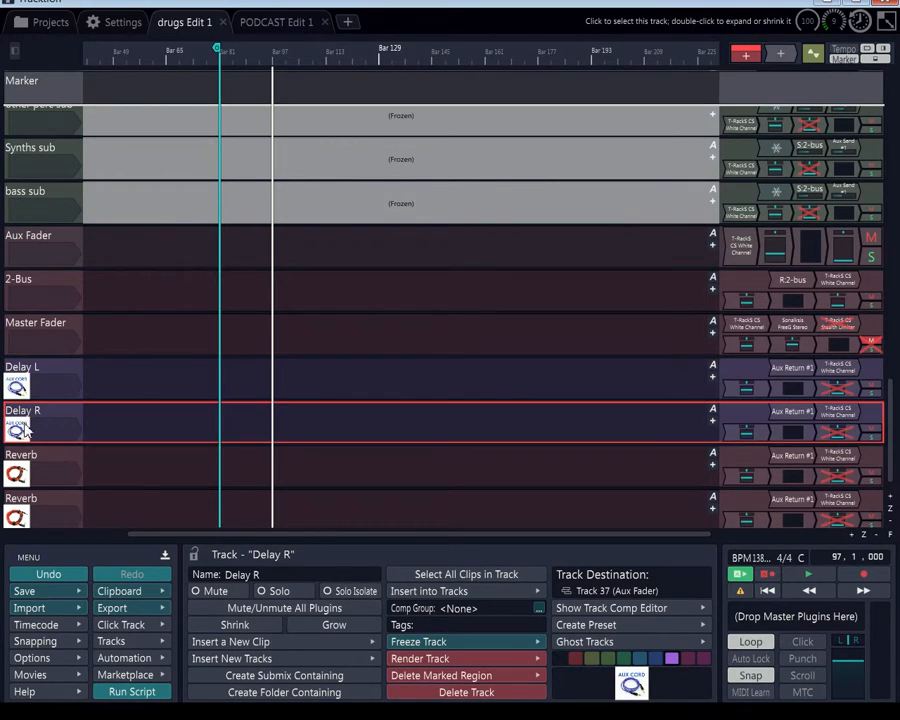
pyautogui.click(26, 456)
pyautogui.click(22, 510)
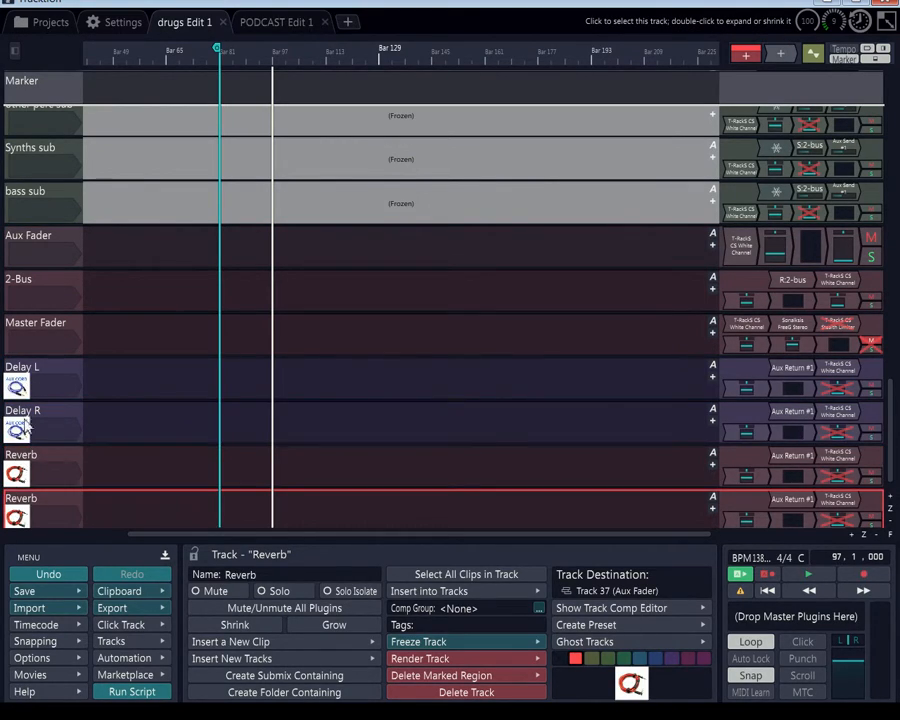
pyautogui.click(24, 372)
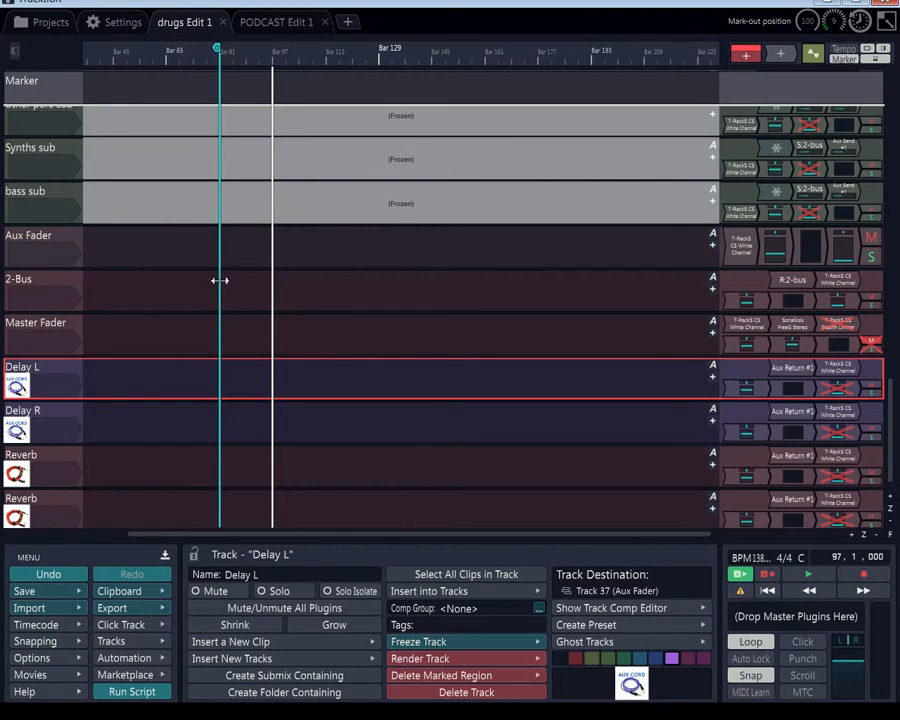
# - Return the cursor to bar 1 and examine the drum tracks' clips, selecting the first kick track's clip at bar 17
pyautogui.moveTo(181, 265); pyautogui.dragTo(7, 291)
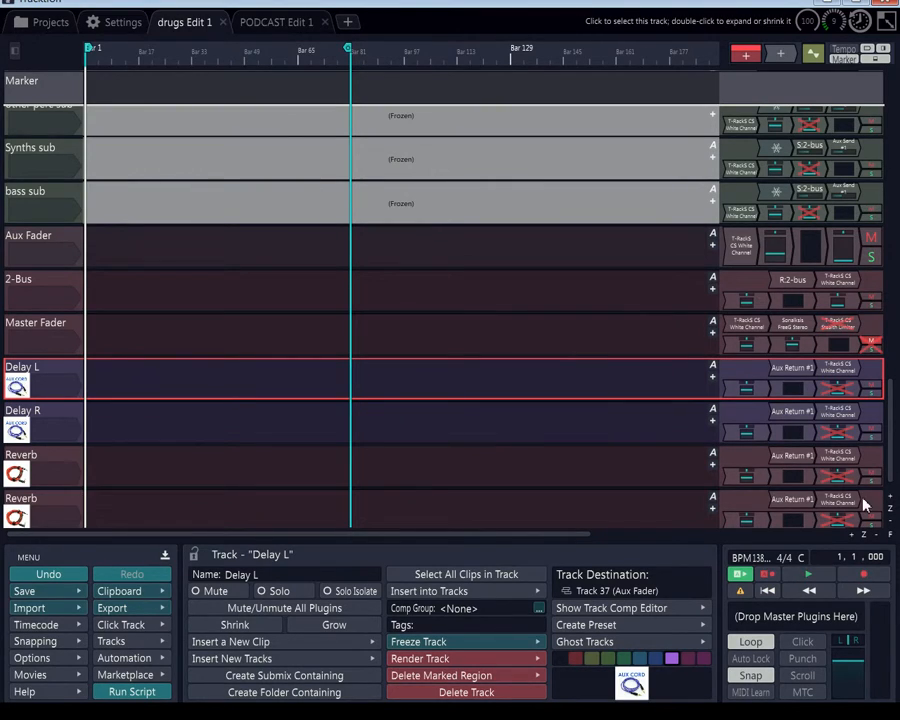
pyautogui.moveTo(895, 458); pyautogui.dragTo(897, 104)
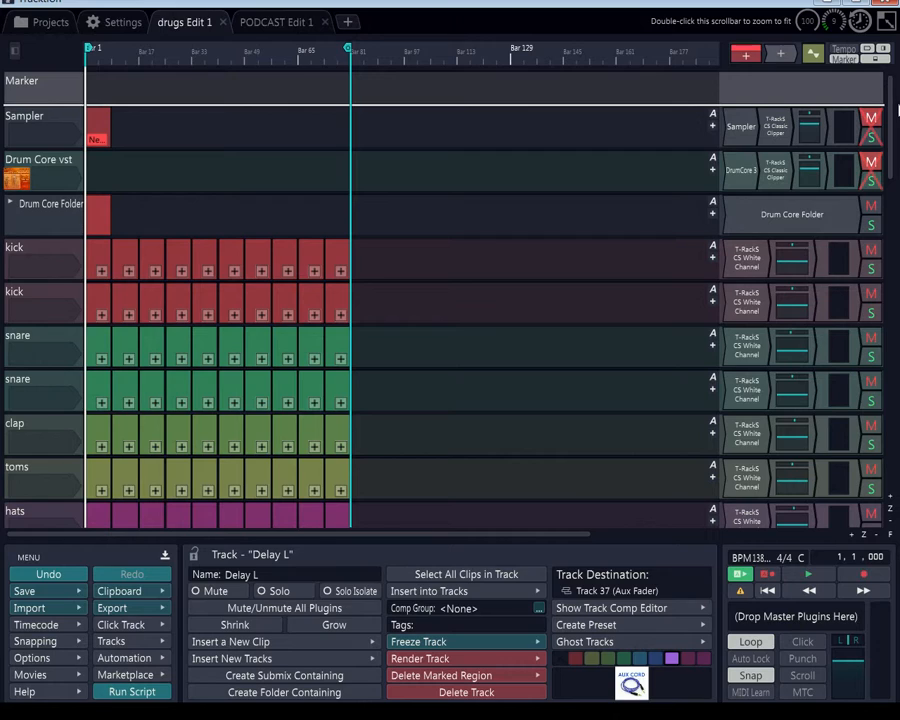
pyautogui.moveTo(893, 145); pyautogui.dragTo(891, 174)
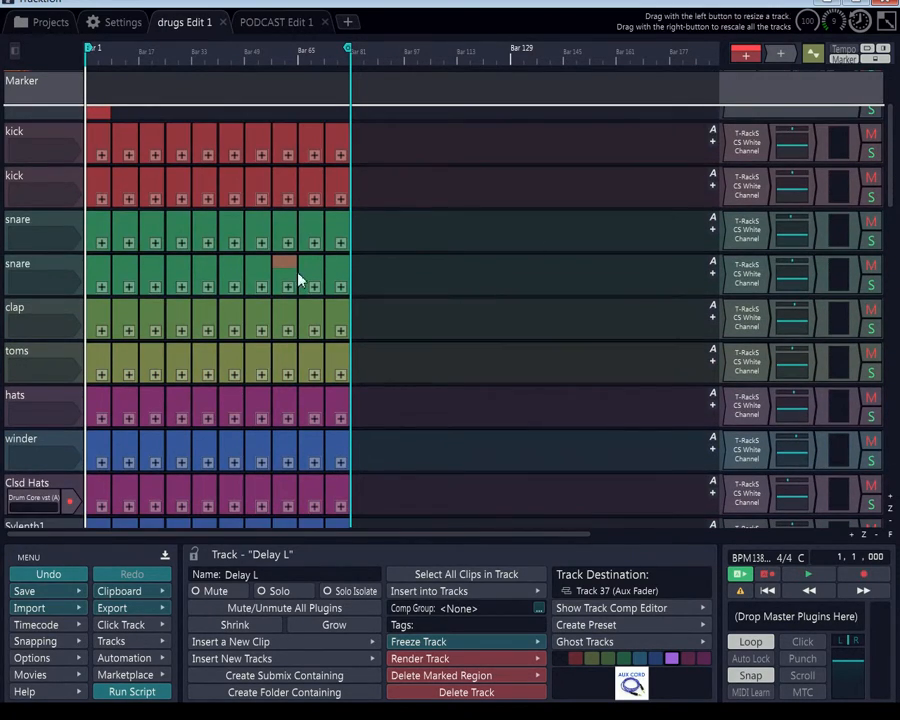
pyautogui.scroll(2, 98, 254)
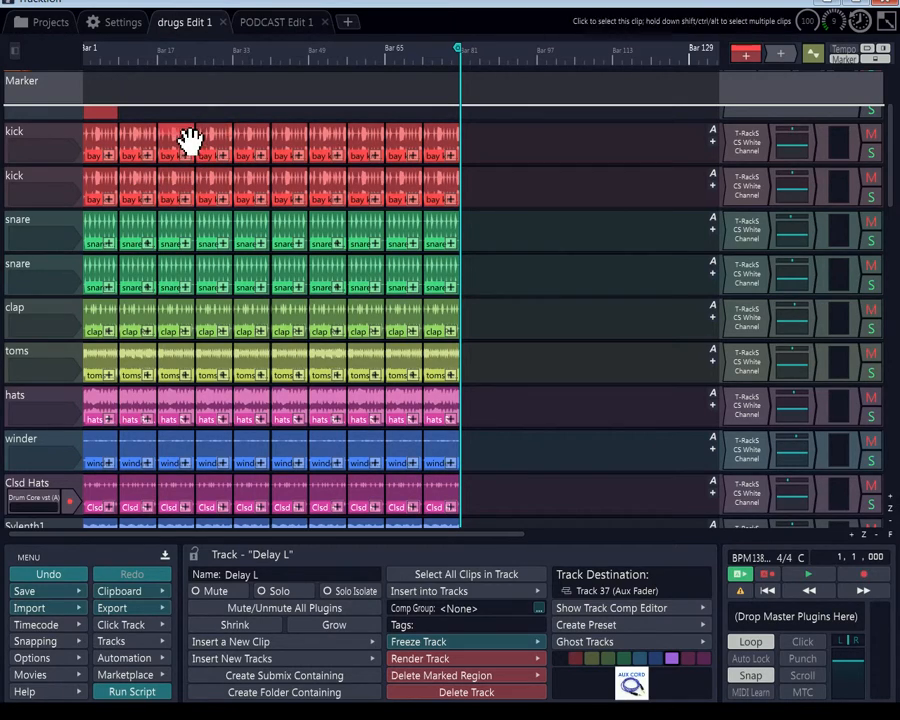
pyautogui.click(186, 141)
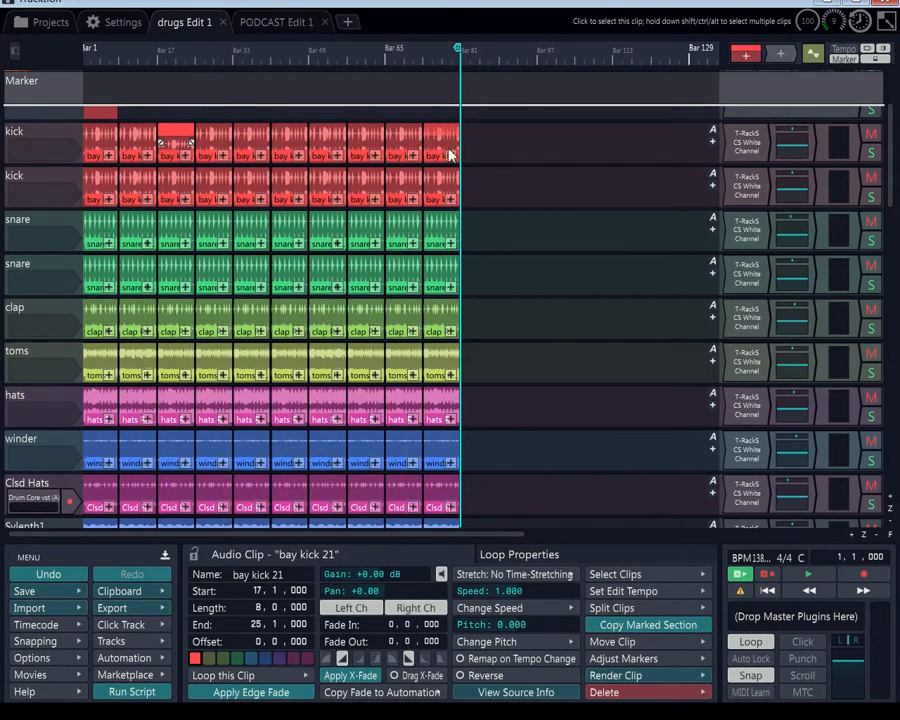
pyautogui.scroll(2, 197, 139)
pyautogui.scroll(1, 193, 139)
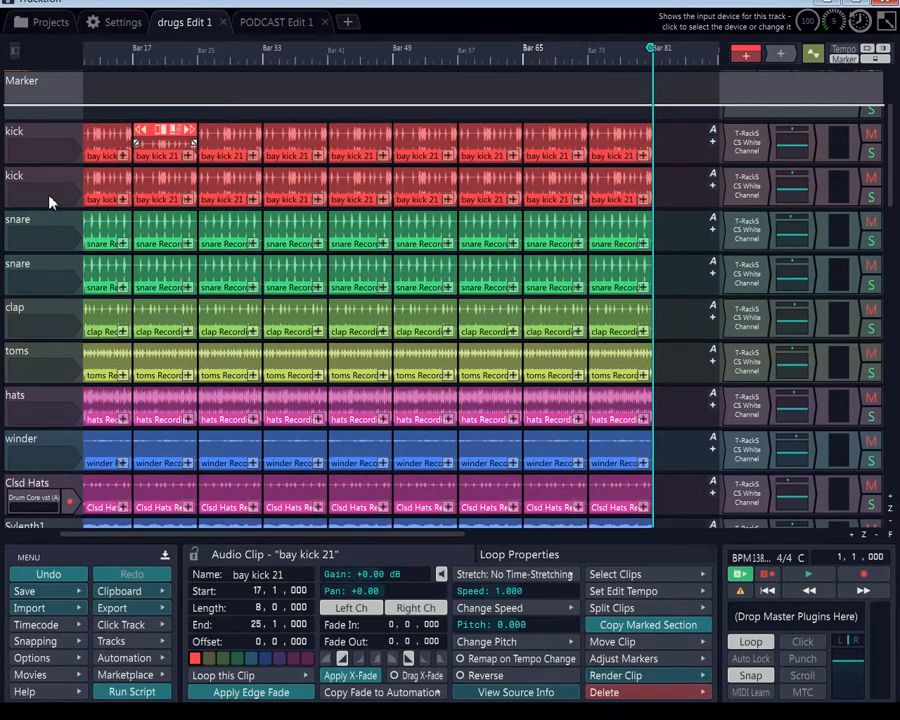
pyautogui.scroll(-1, 50, 204)
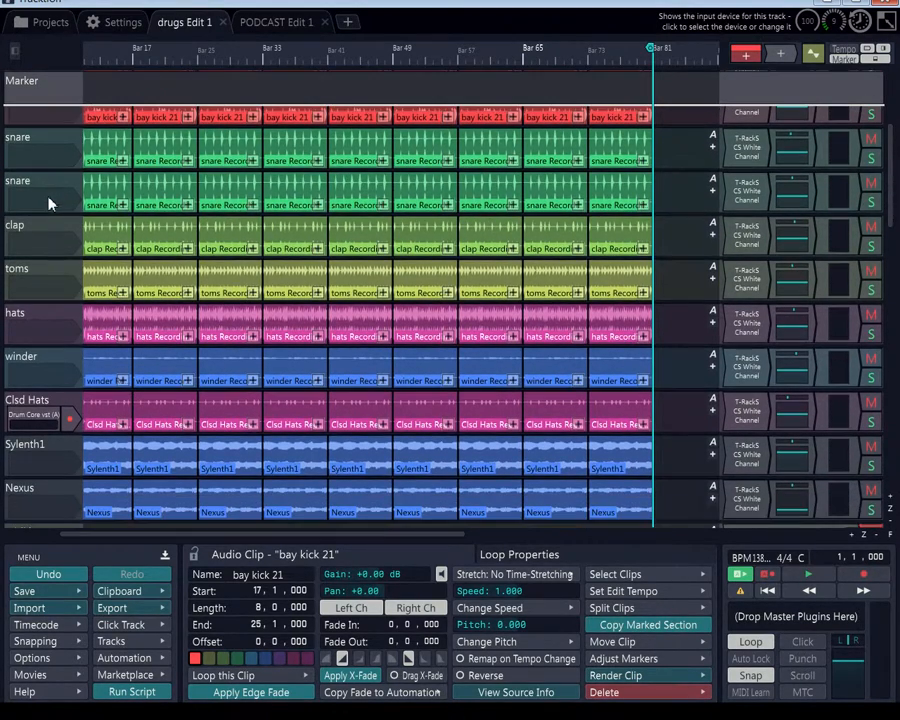
# - Examine the drum tracks' clips closely, selecting the first snare track's clip at bar 17
pyautogui.scroll(2, 172, 121)
pyautogui.scroll(1, 172, 121)
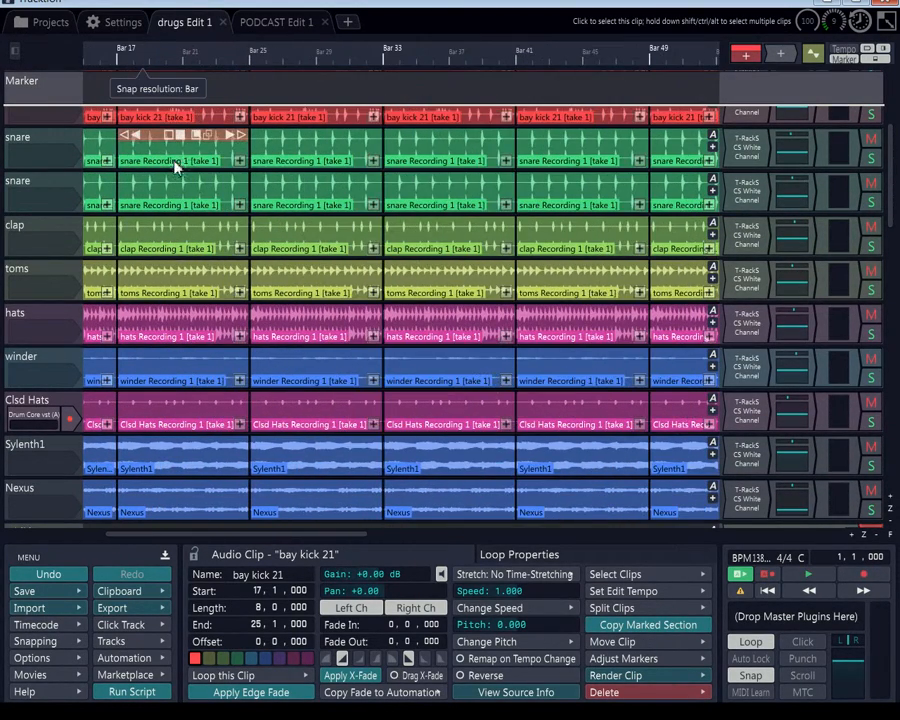
pyautogui.click(165, 140)
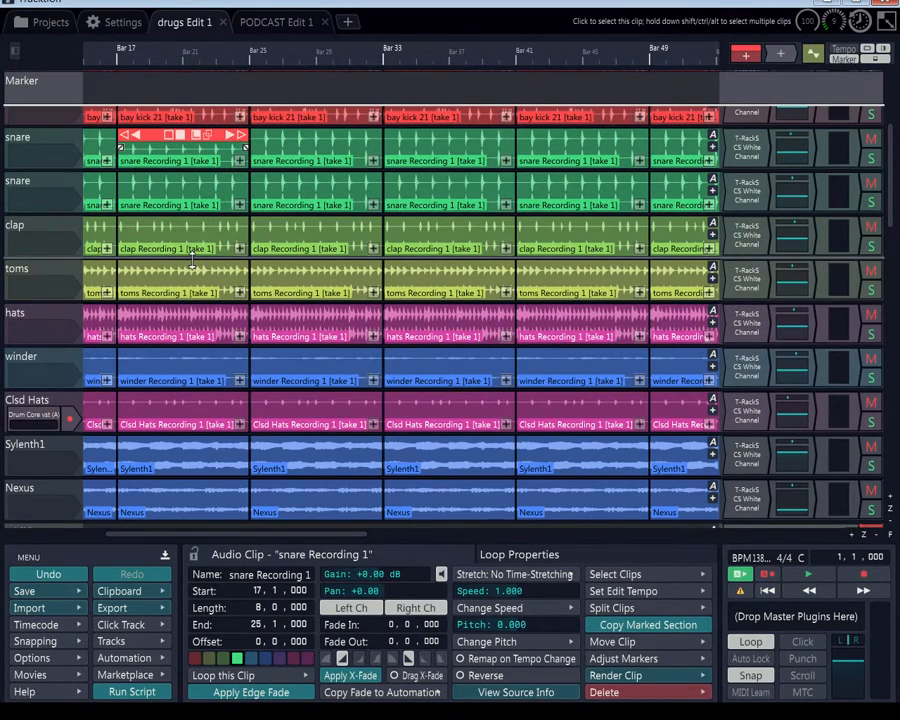
pyautogui.scroll(-3, 186, 258)
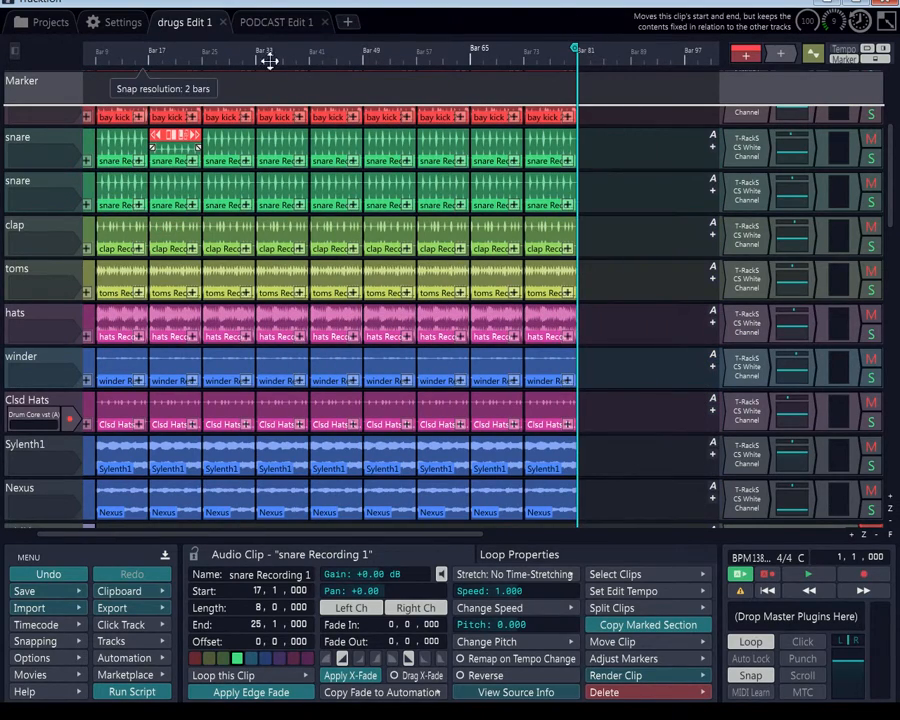
pyautogui.scroll(-1, 40, 208)
# - Review the synth and F15 tracks and check the track destinations of the Kick and snare, other perc, bass and Synths sub tracks
pyautogui.scroll(-8, 40, 208)
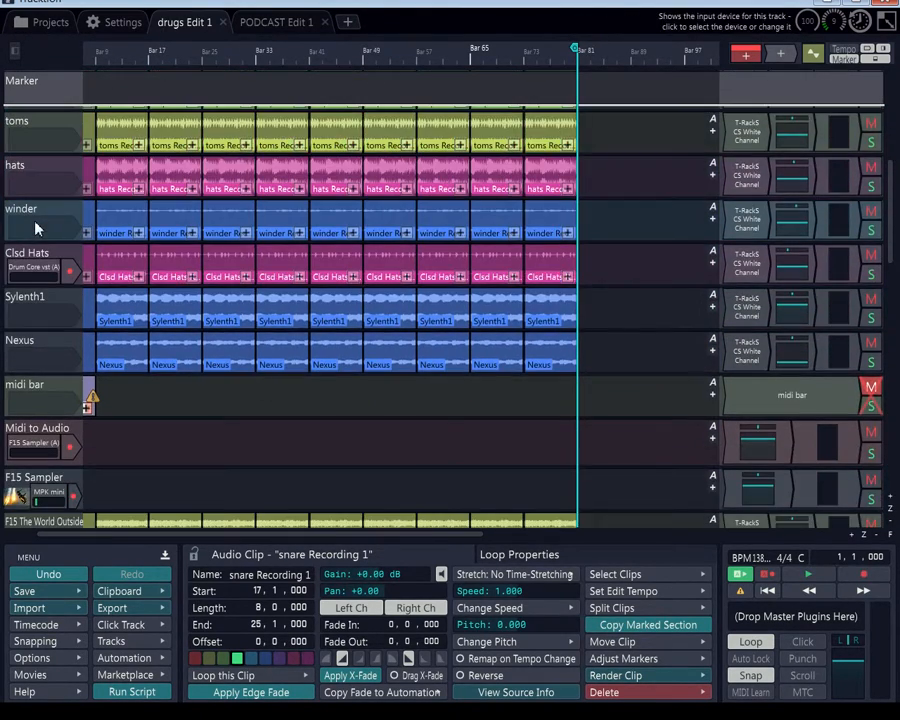
pyautogui.scroll(-2, 35, 229)
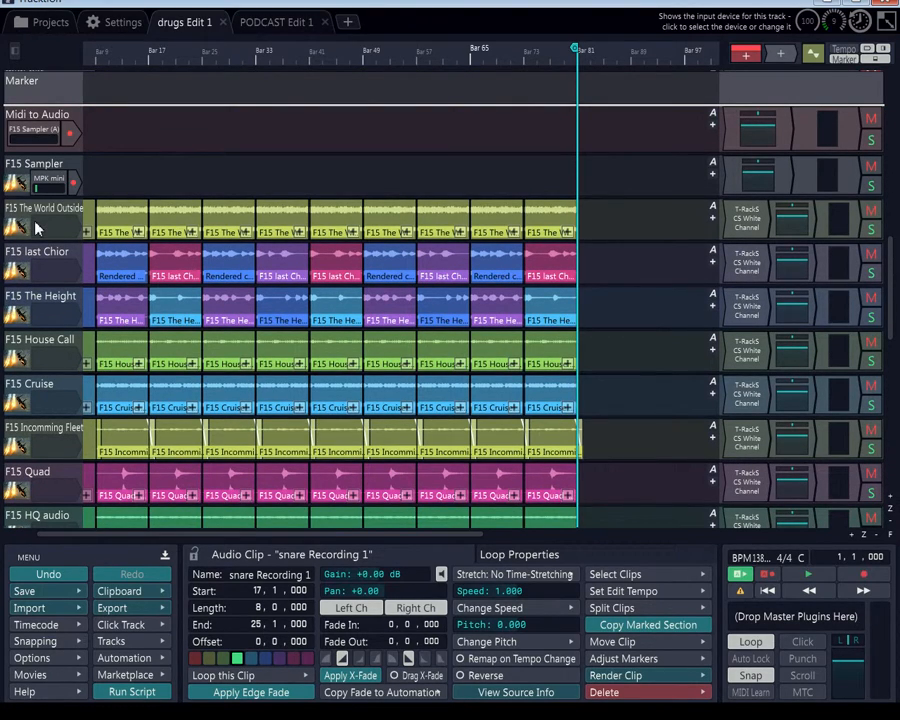
pyautogui.scroll(-4, 35, 229)
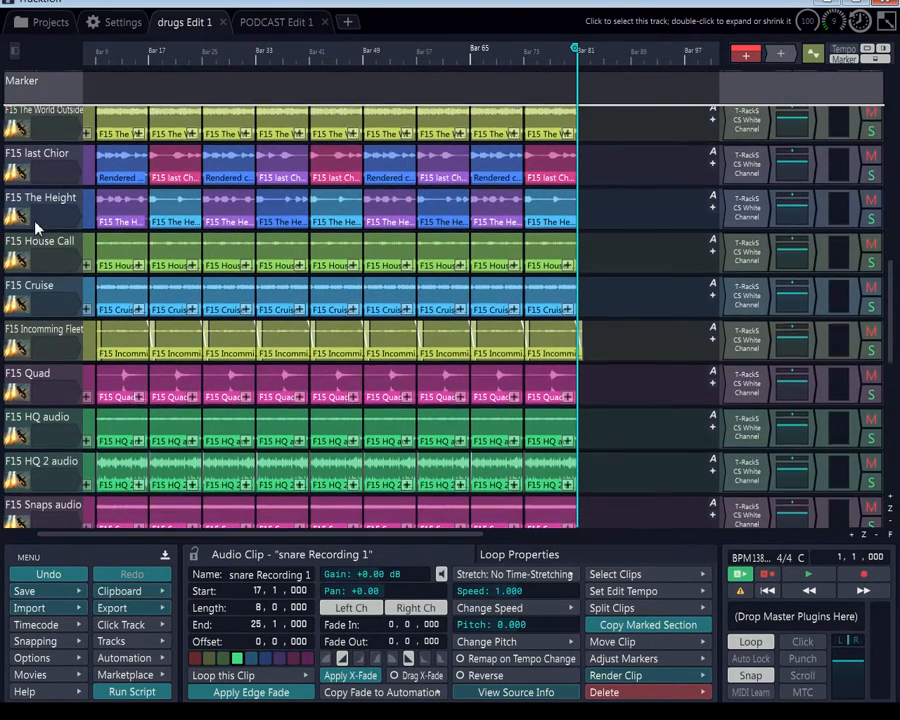
pyautogui.scroll(-3, 35, 229)
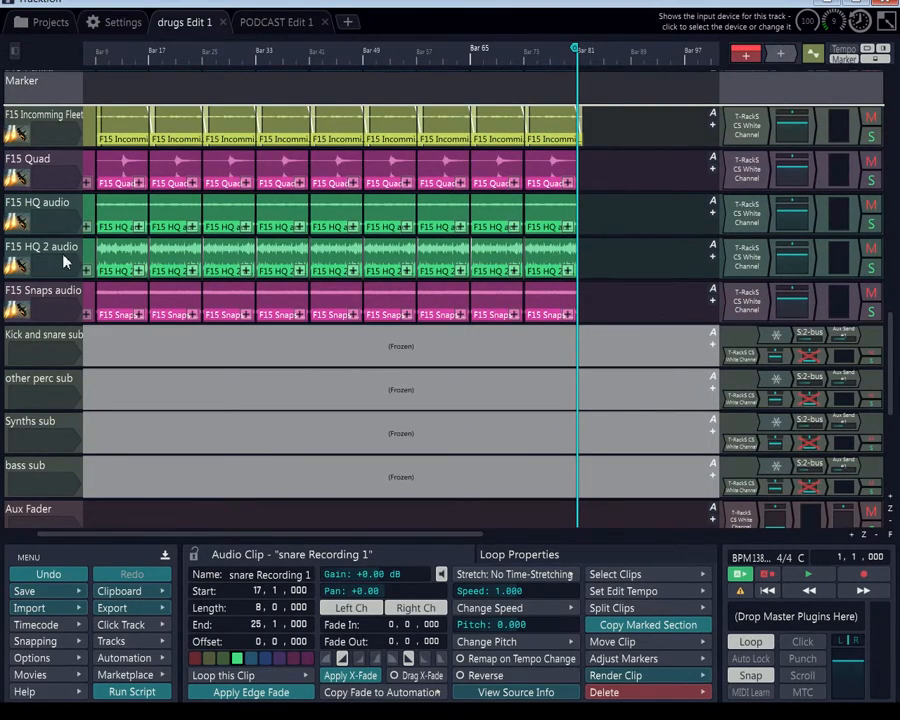
pyautogui.click(31, 338)
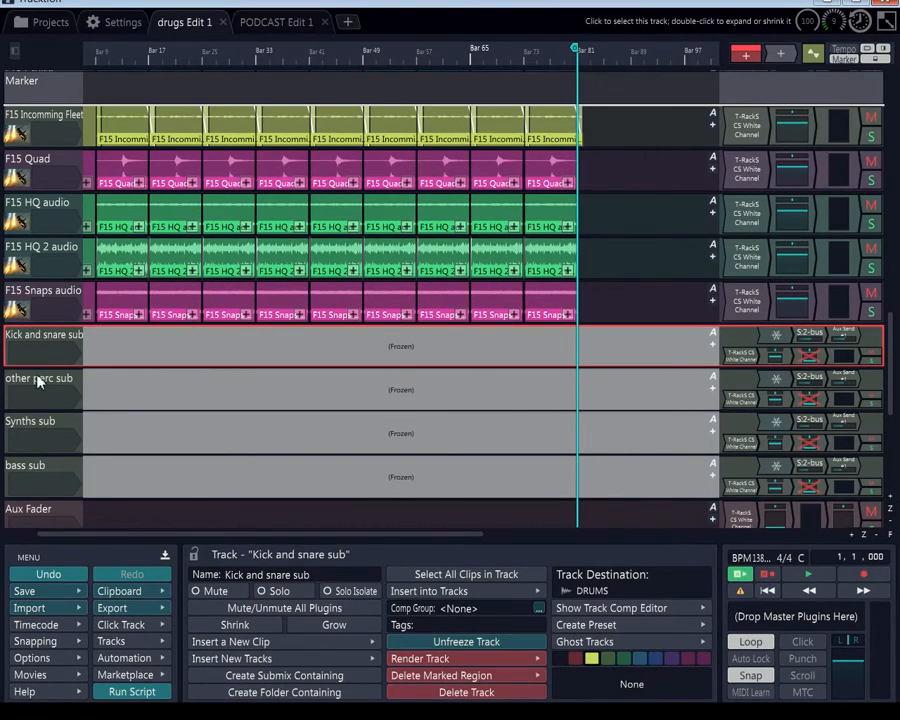
pyautogui.click(28, 388)
pyautogui.click(28, 438)
pyautogui.click(28, 468)
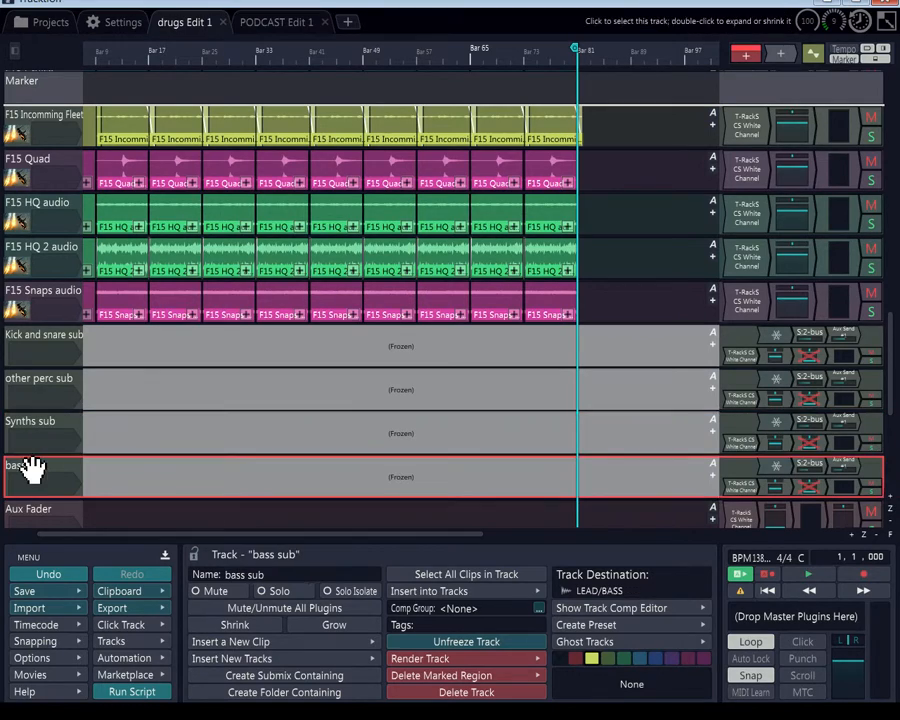
pyautogui.click(30, 428)
# - Check the track destinations of the Master Fader, 2-Bus and Aux Fader tracks
pyautogui.scroll(-3, 28, 425)
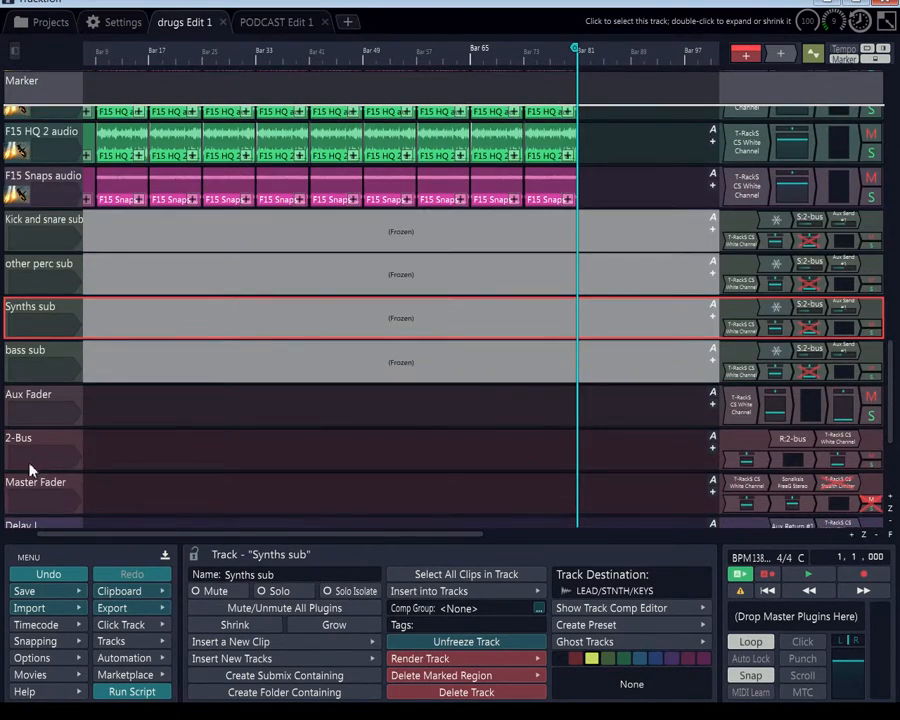
pyautogui.click(35, 490)
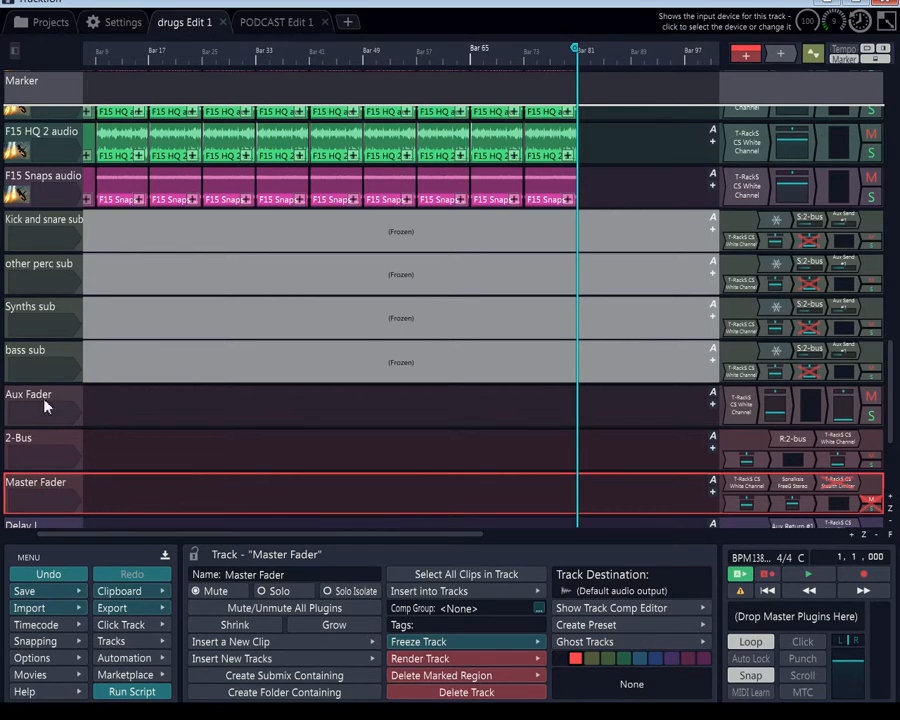
pyautogui.click(32, 438)
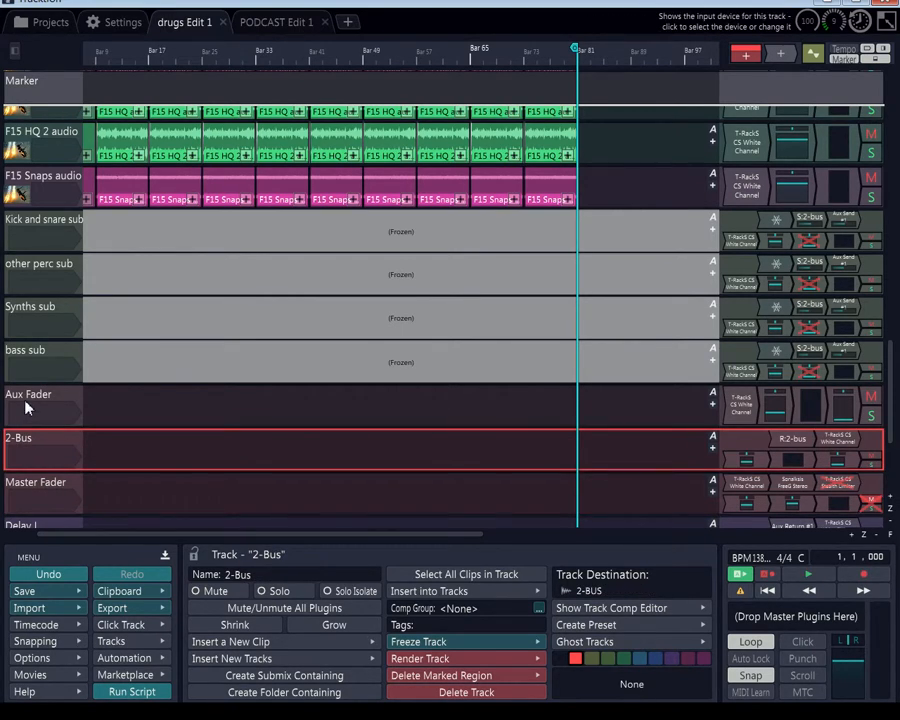
pyautogui.click(24, 402)
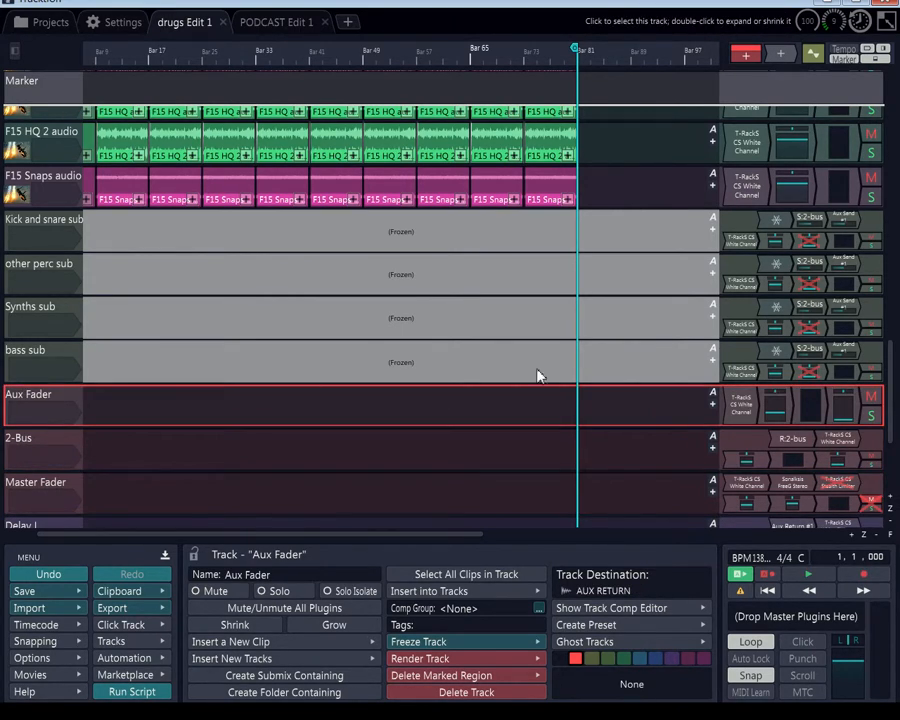
# - Inspect the bass sub track's freeze point and its Aux Send plugin
pyautogui.click(782, 353)
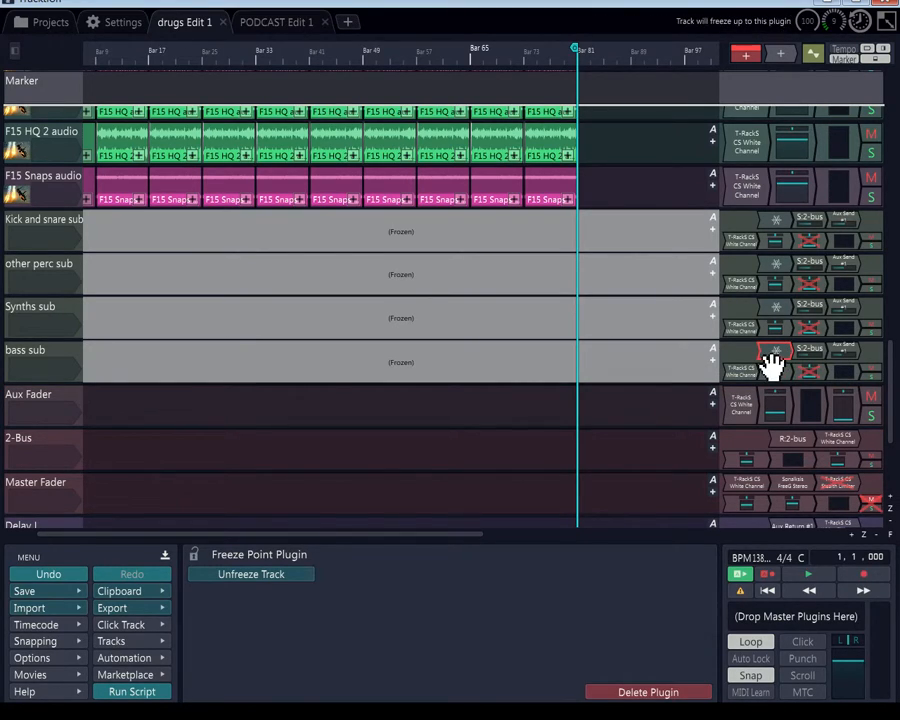
pyautogui.click(808, 350)
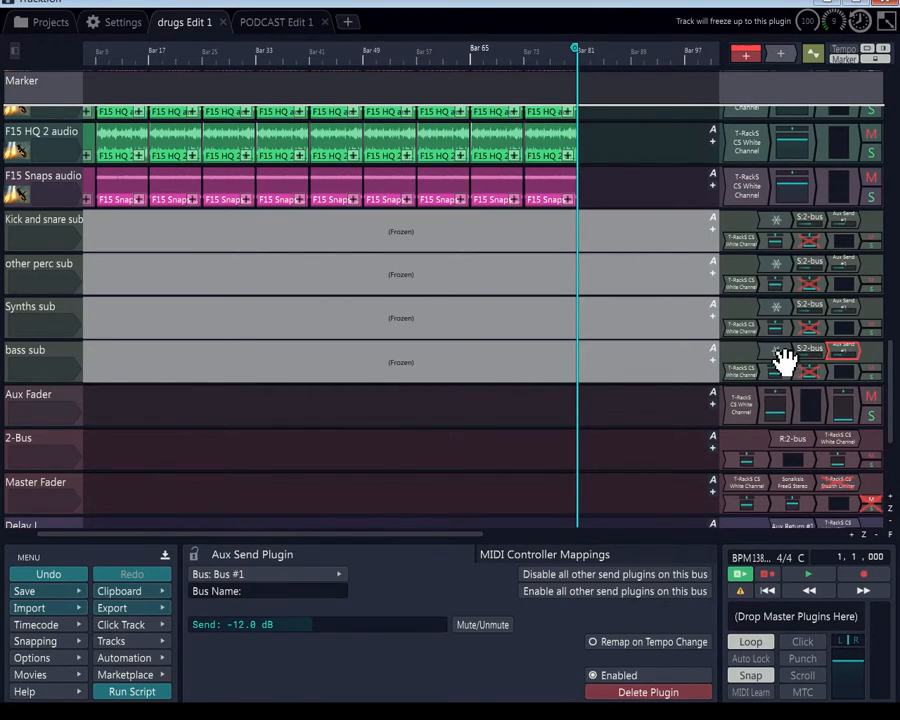
pyautogui.click(778, 351)
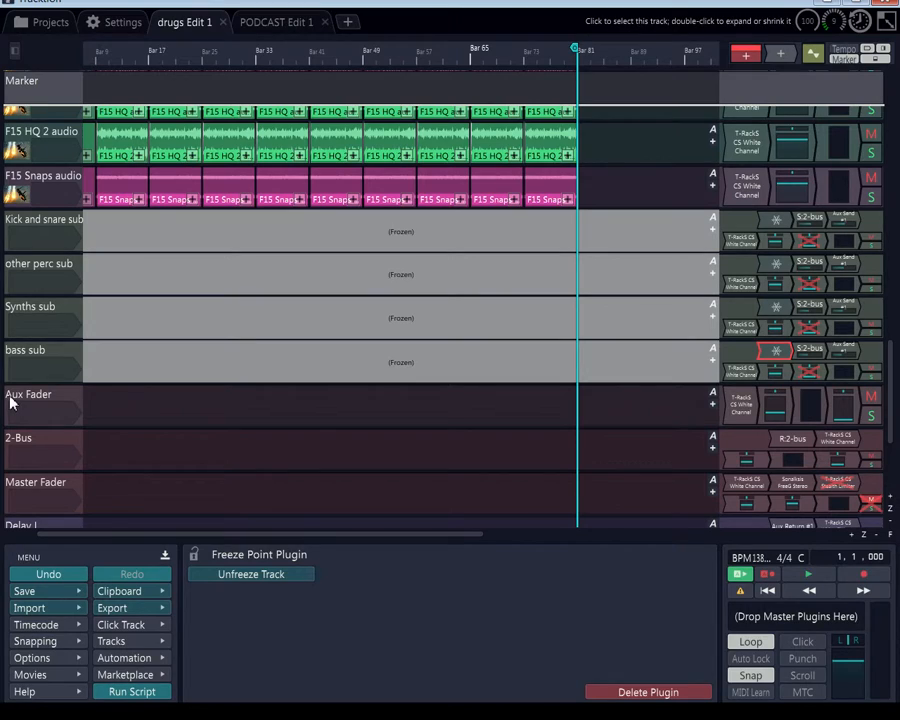
# - Recheck the Aux Fader's track destination and compare it with the Kick and snare sub and other perc sub tracks
pyautogui.scroll(-1, 15, 398)
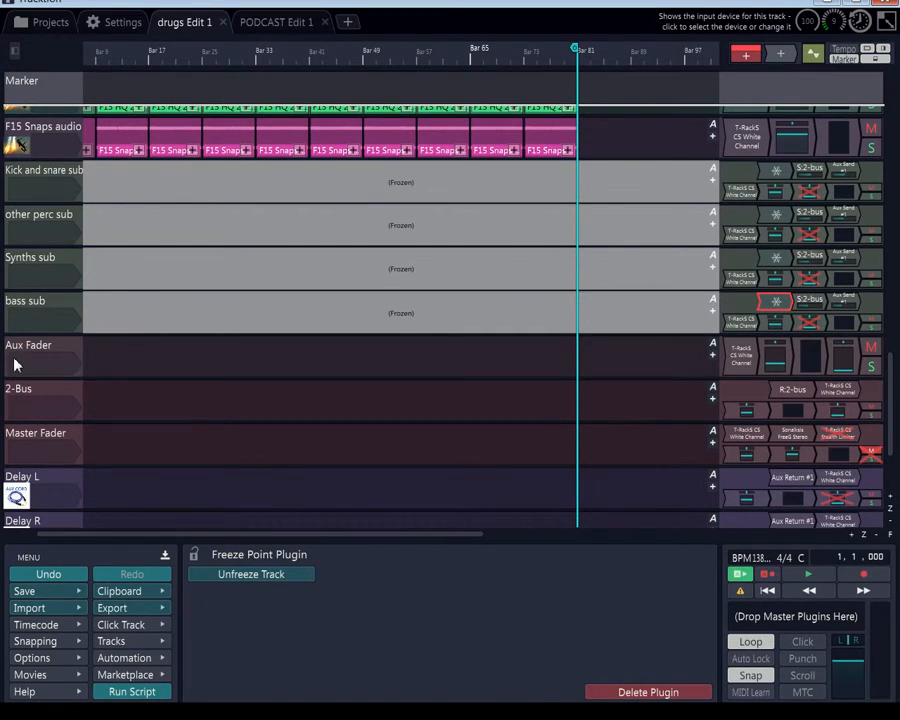
pyautogui.click(18, 348)
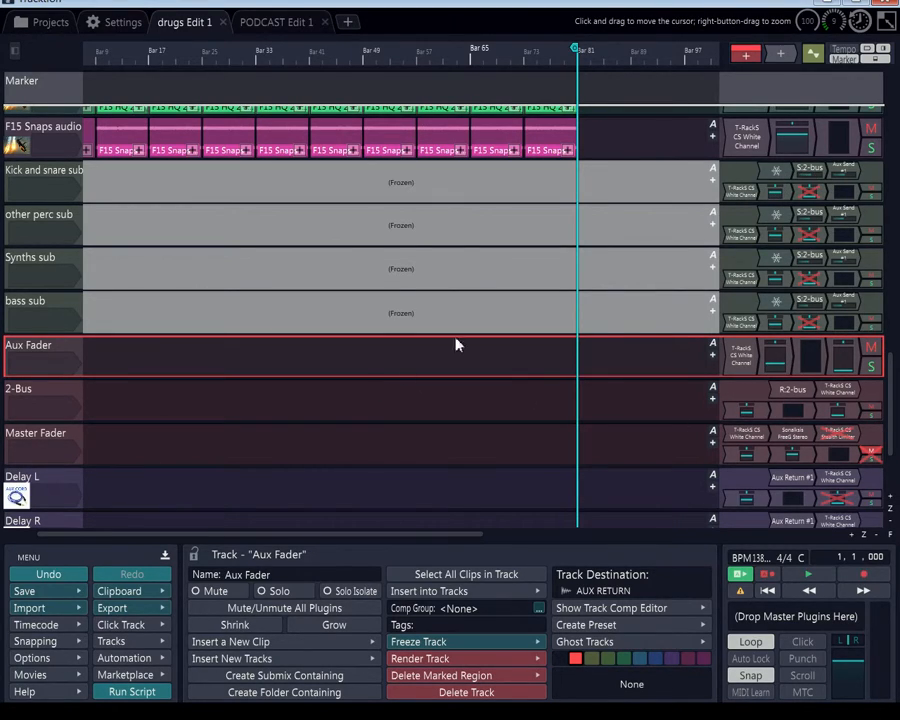
pyautogui.click(28, 176)
pyautogui.click(33, 215)
# - Examine the T-RackS CS White Channel settings on the F15 Snaps audio track, moving the plugin window aside and closing it
pyautogui.scroll(4, 14, 205)
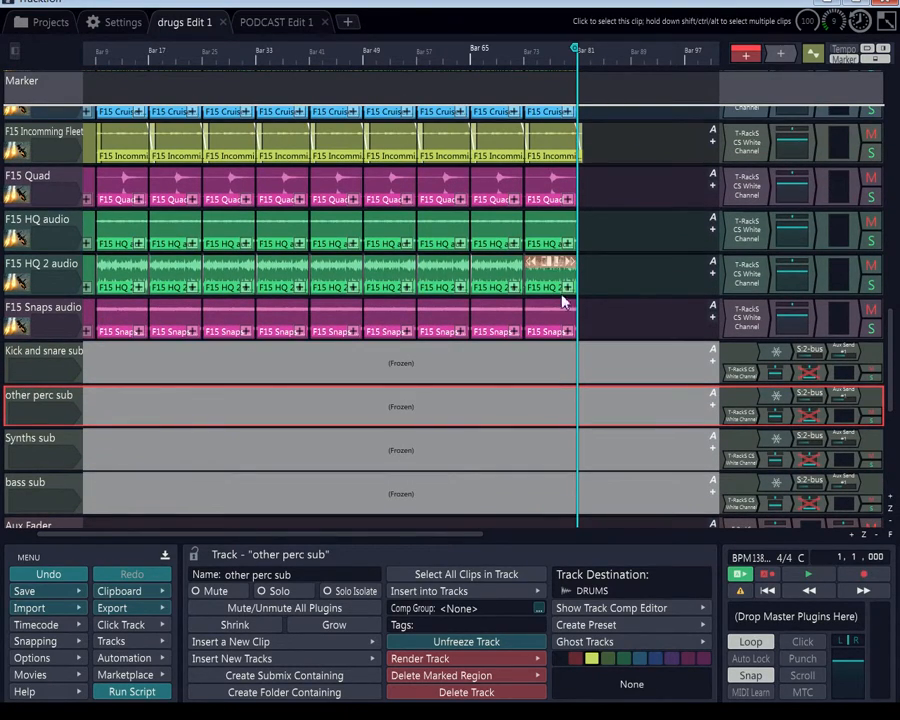
pyautogui.doubleClick(758, 318)
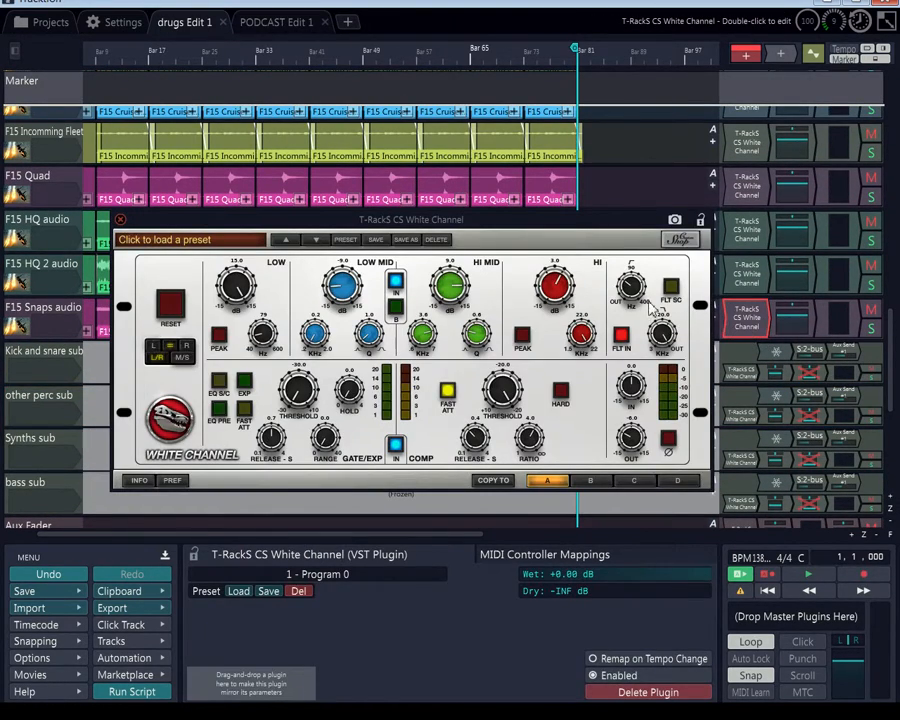
pyautogui.click(121, 220)
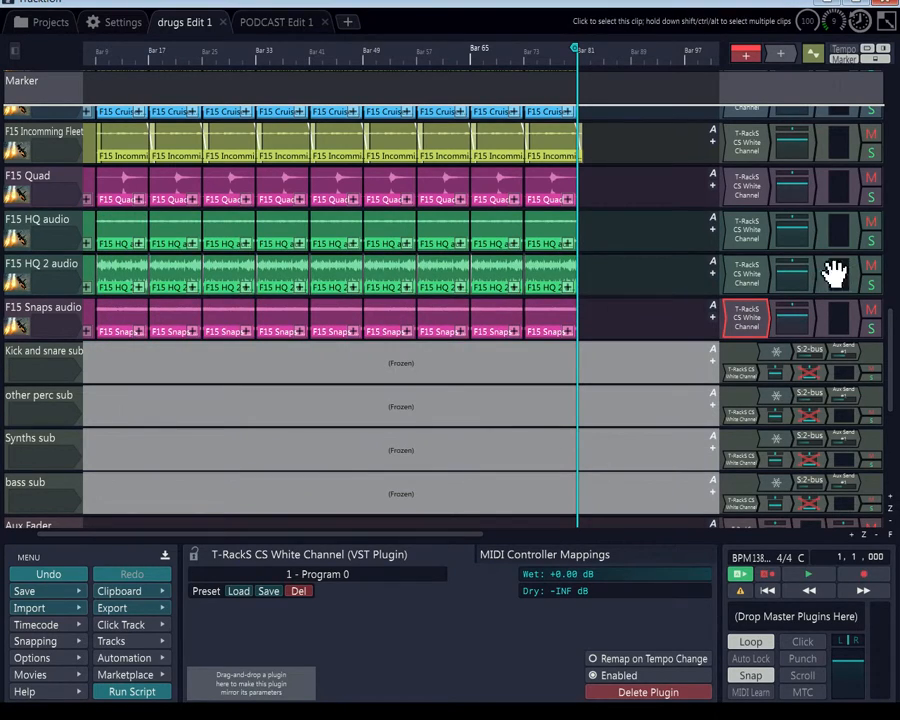
pyautogui.doubleClick(746, 318)
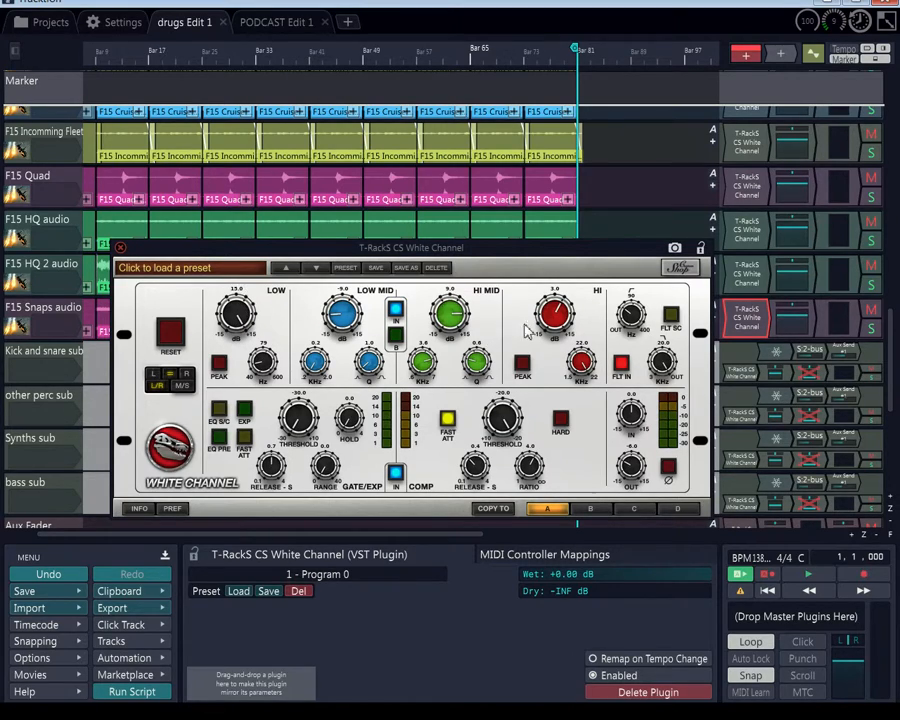
pyautogui.moveTo(366, 257); pyautogui.dragTo(320, 96)
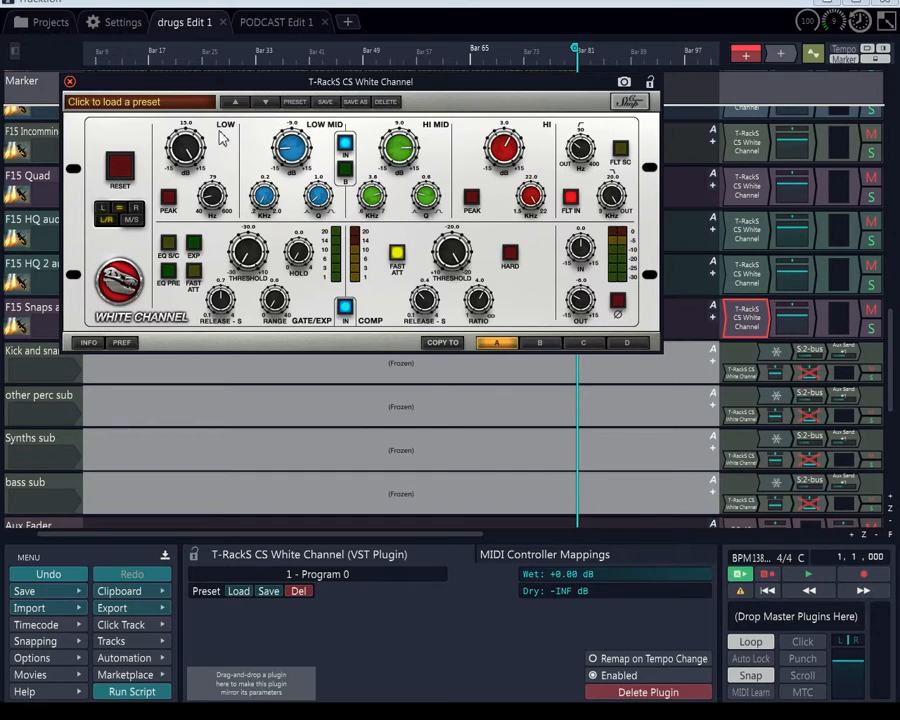
pyautogui.click(69, 81)
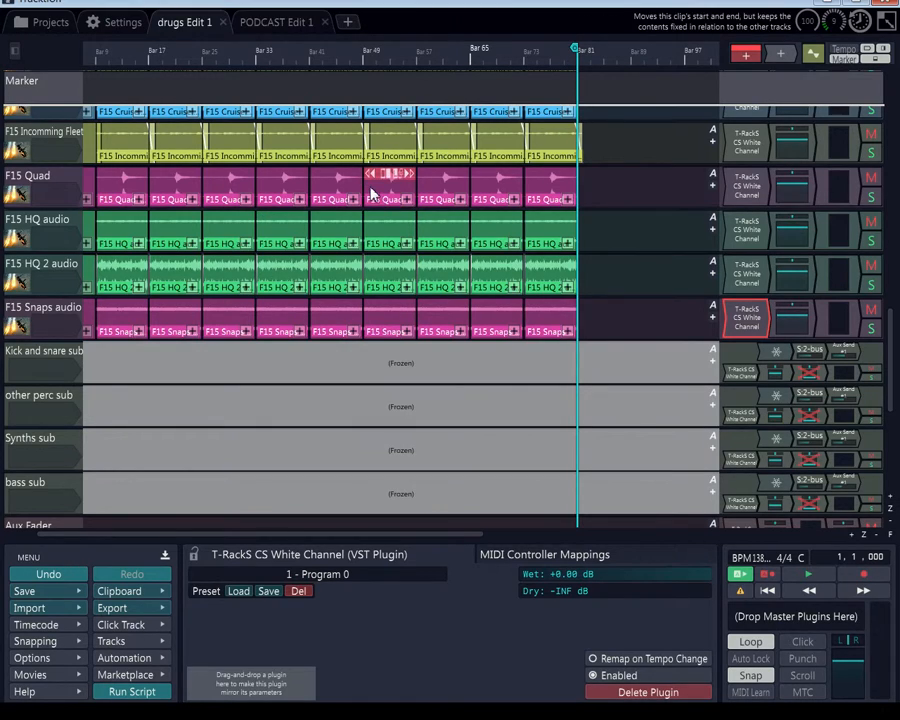
# - Bring the frozen submixes back into view and select the Kick and snare sub track
pyautogui.moveTo(889, 387); pyautogui.dragTo(897, 342)
pyautogui.moveTo(897, 408); pyautogui.dragTo(895, 525)
pyautogui.click(30, 256)
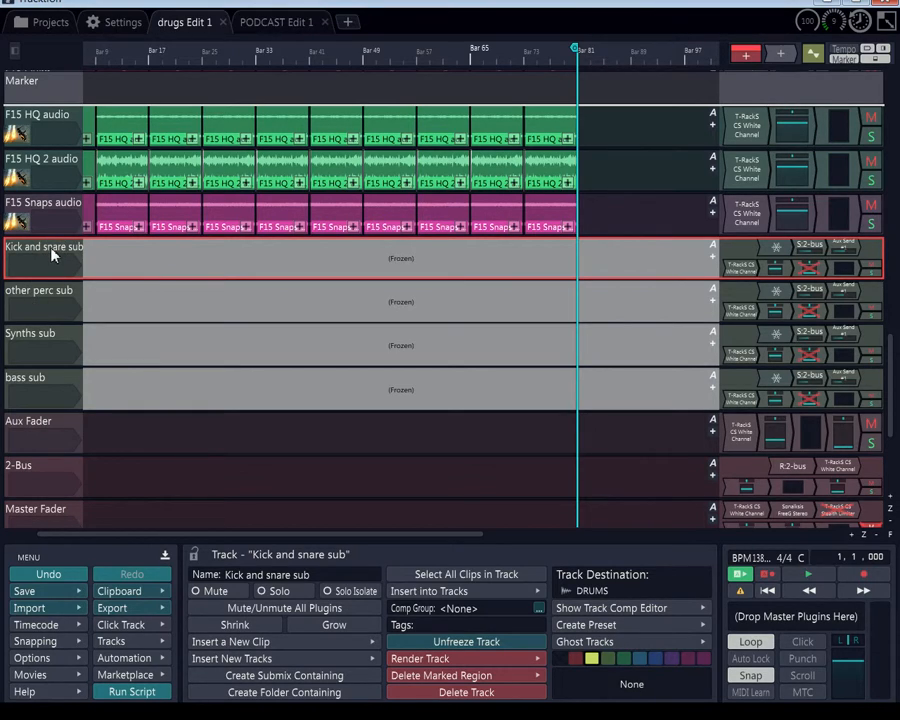
# - Return the cursor to bar 1, play the edit while watching the submix meters, and stop playback at about bar 11
pyautogui.click(361, 481)
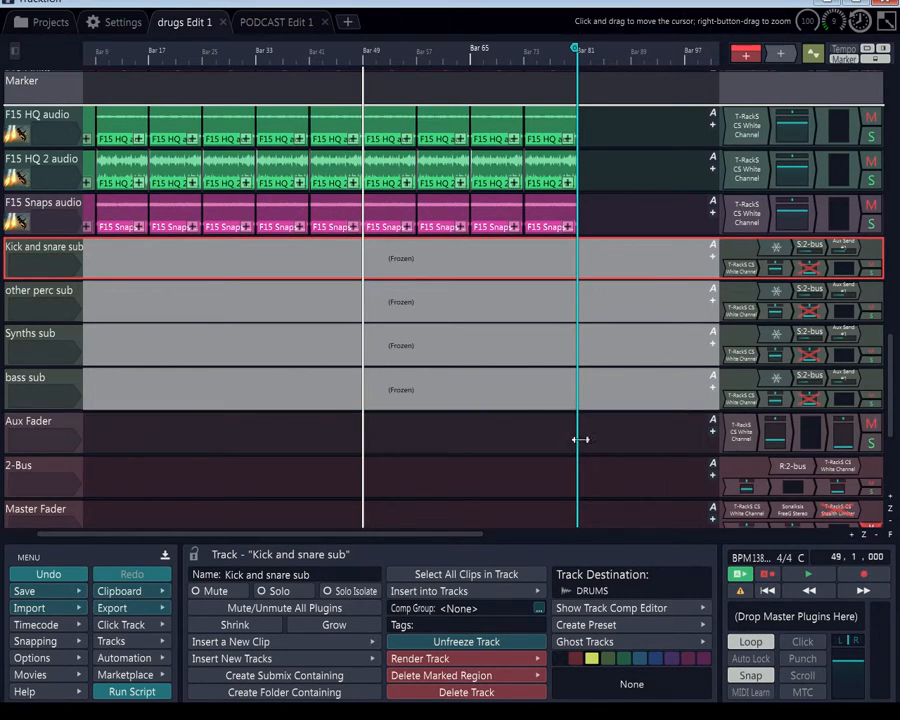
pyautogui.click(772, 592)
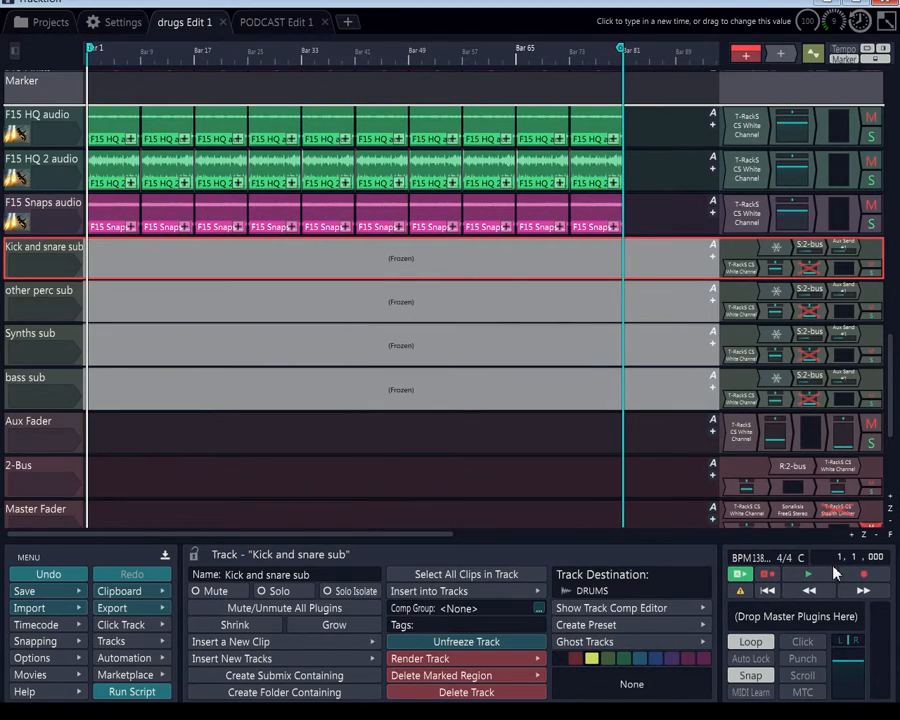
pyautogui.click(810, 575)
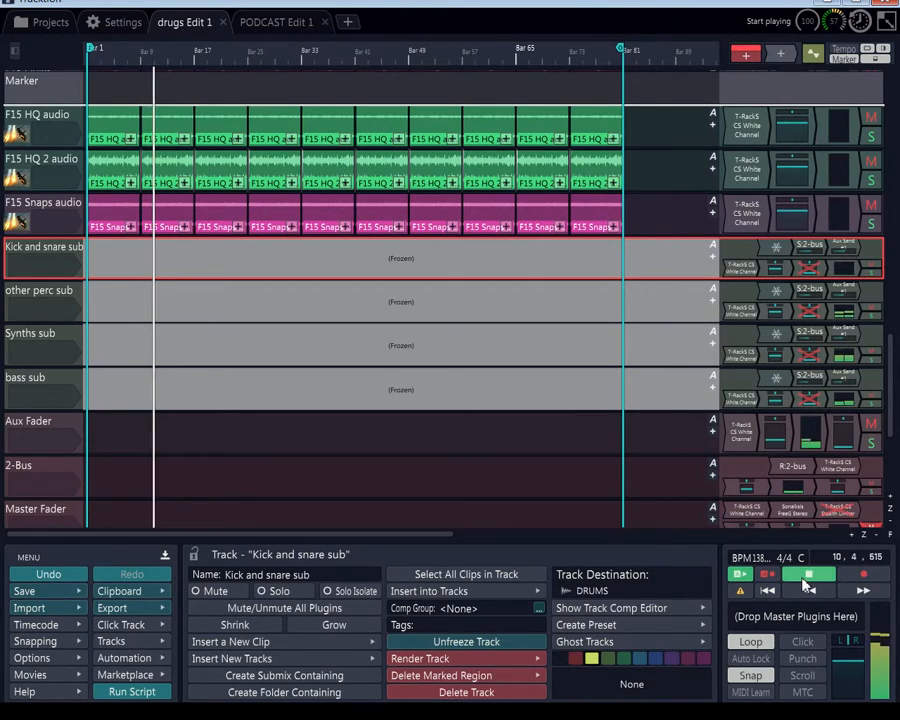
pyautogui.press('space')
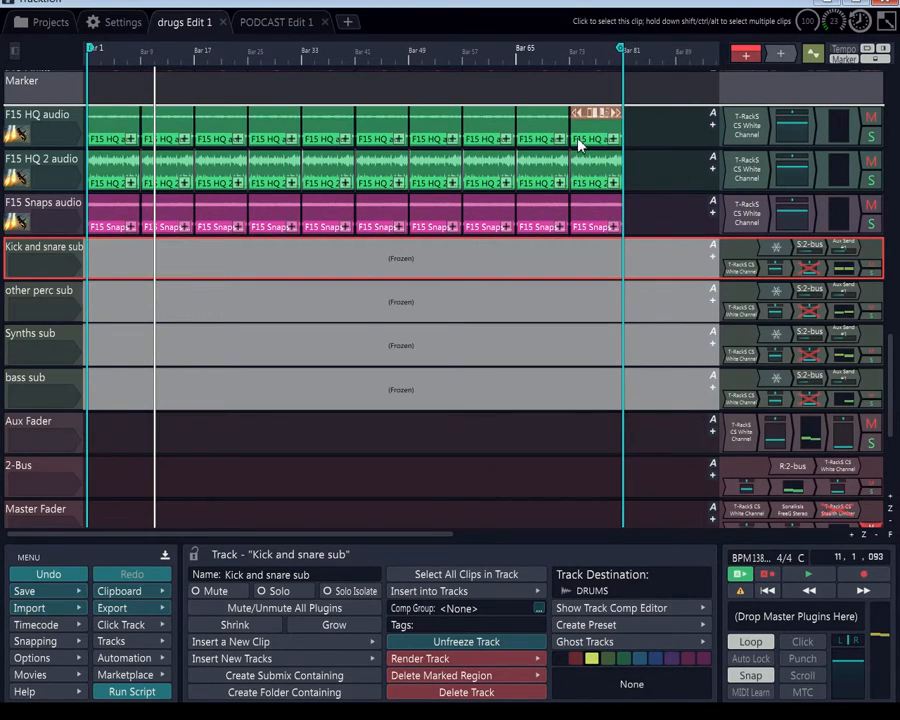
# - Insert a Sonalksis FreeG Stereo plugin on the Kick and snare sub track, between the White Channel and the volume plugin
pyautogui.click(769, 313)
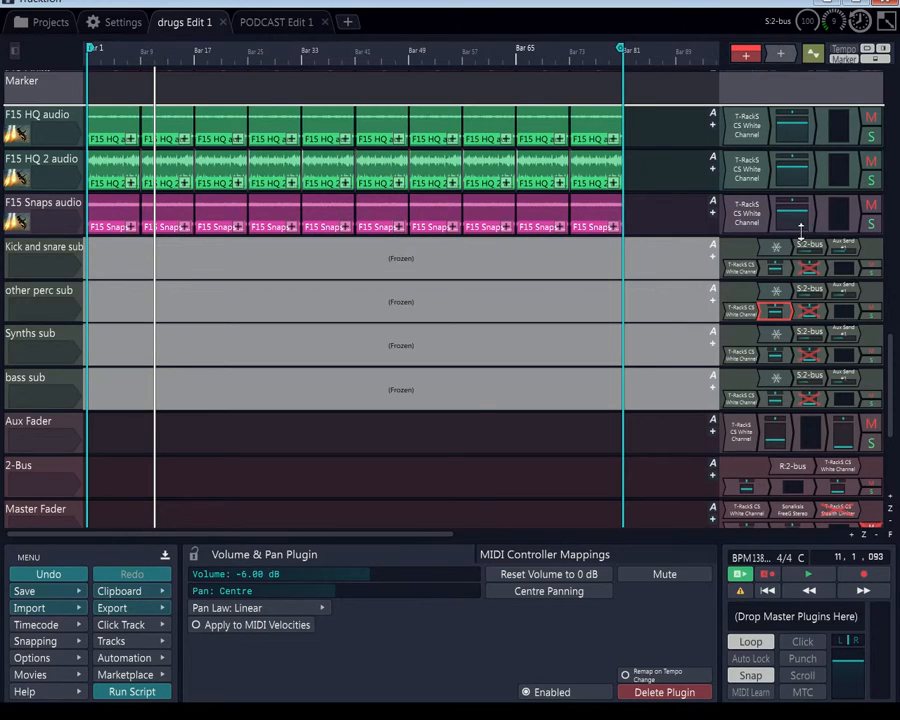
pyautogui.moveTo(785, 58); pyautogui.dragTo(782, 146)
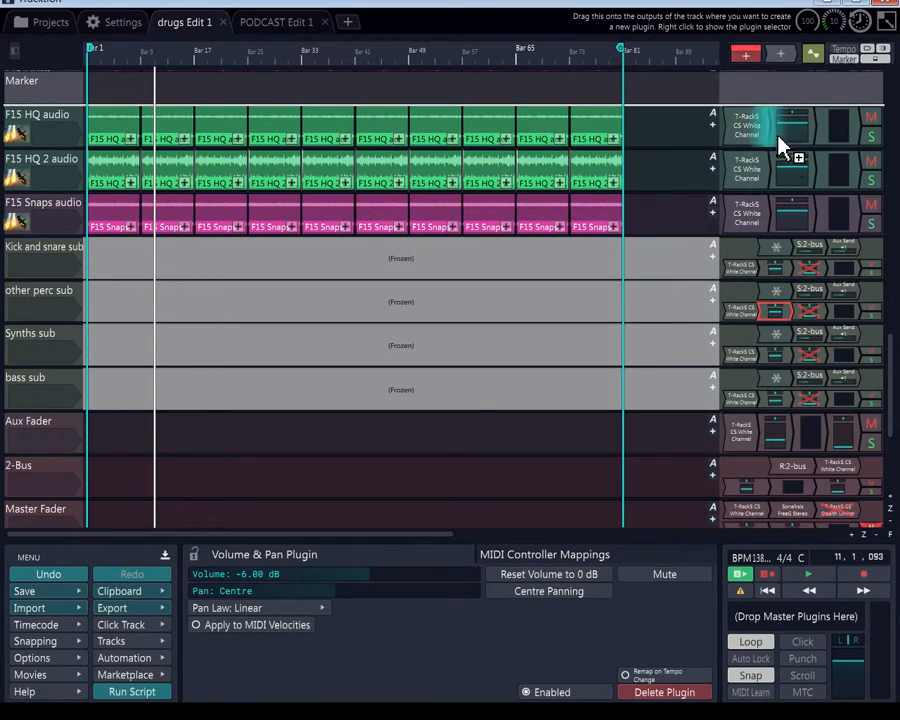
pyautogui.moveTo(772, 279); pyautogui.dragTo(764, 278)
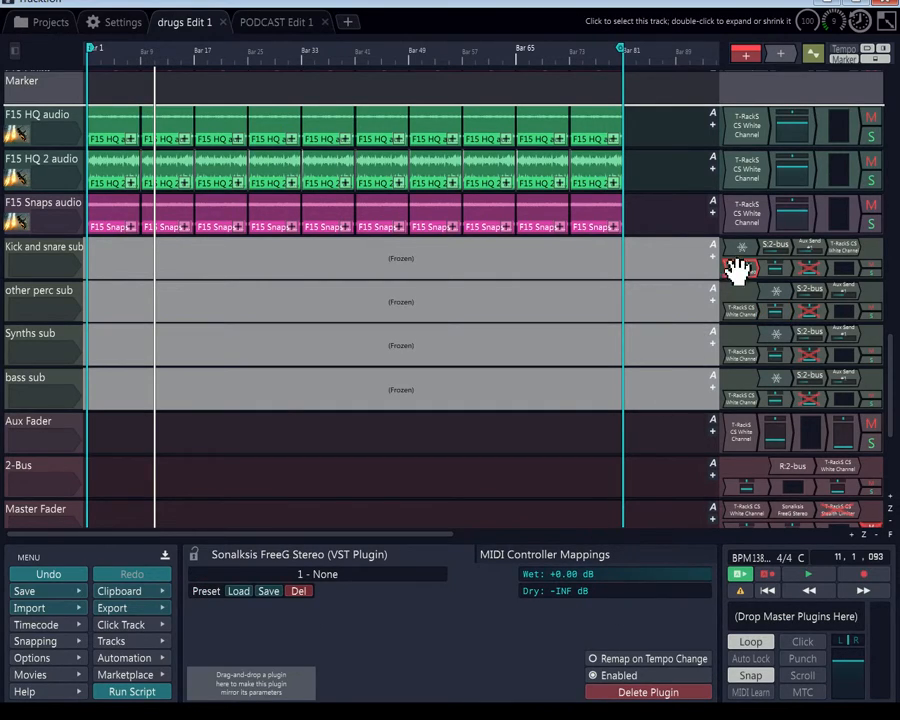
# - Set the ballistics to VU in the settings of the Kick and snare sub's FreeG Stereo plugin and close its window
pyautogui.doubleClick(741, 270)
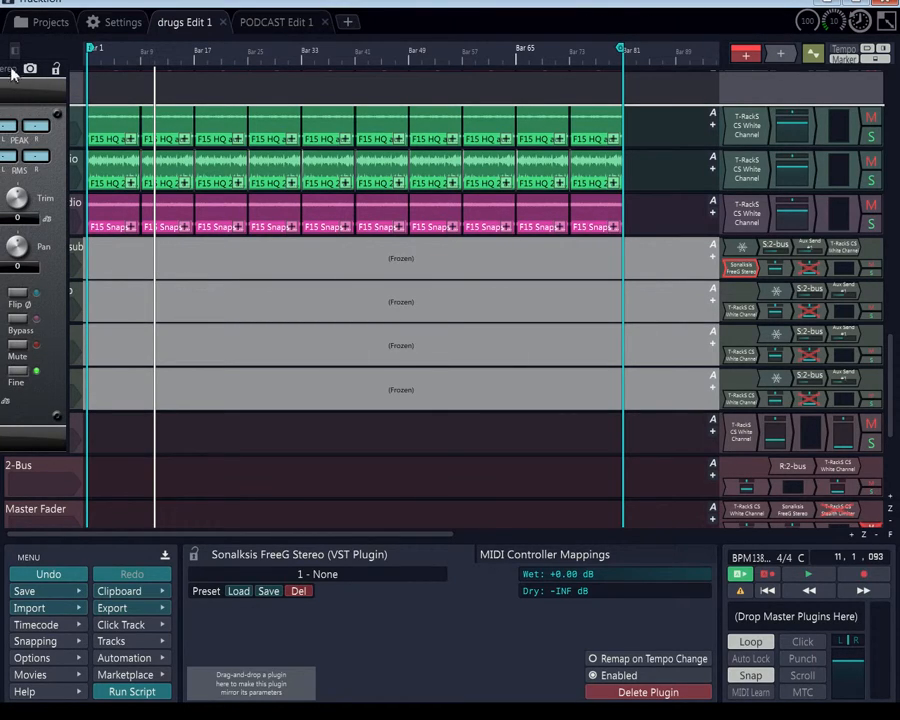
pyautogui.moveTo(12, 75); pyautogui.dragTo(412, 117)
pyautogui.click(306, 186)
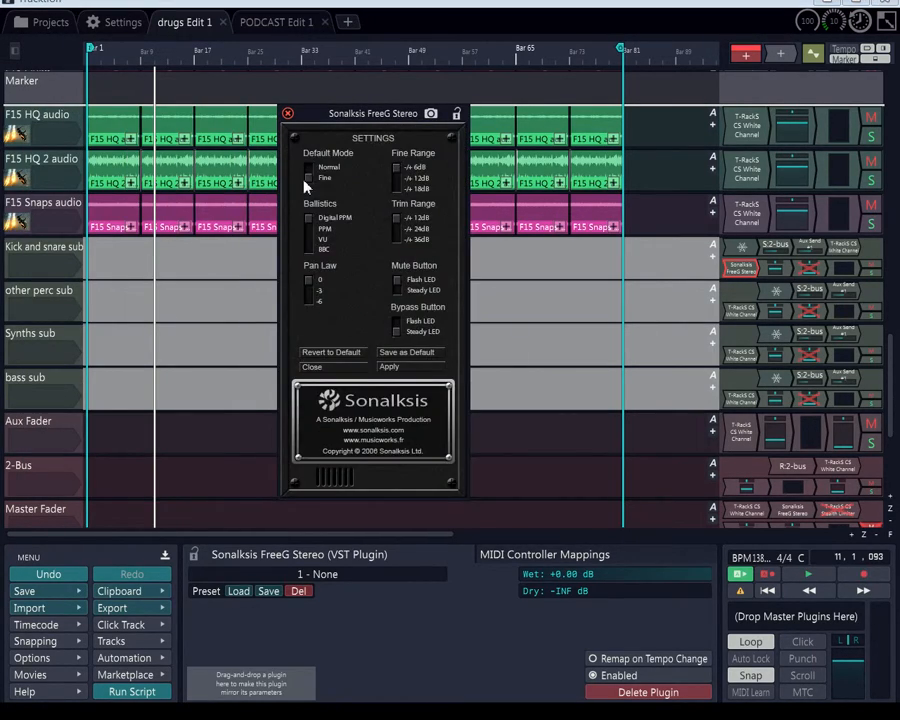
pyautogui.click(310, 241)
pyautogui.click(287, 114)
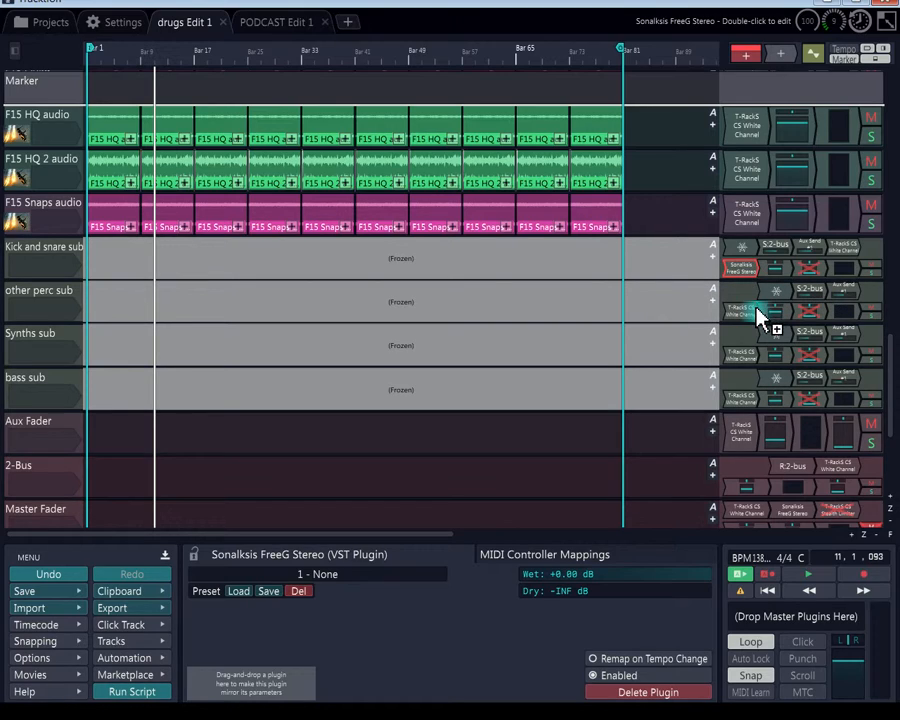
# - Copy the FreeG Stereo plugin onto the other perc, Synths and bass subs, and open and reposition the Kick and snare sub's FreeG window
pyautogui.moveTo(763, 355)
pyautogui.mouseDown()
pyautogui.moveTo(744, 334)
pyautogui.moveTo(752, 358)
pyautogui.mouseUp()
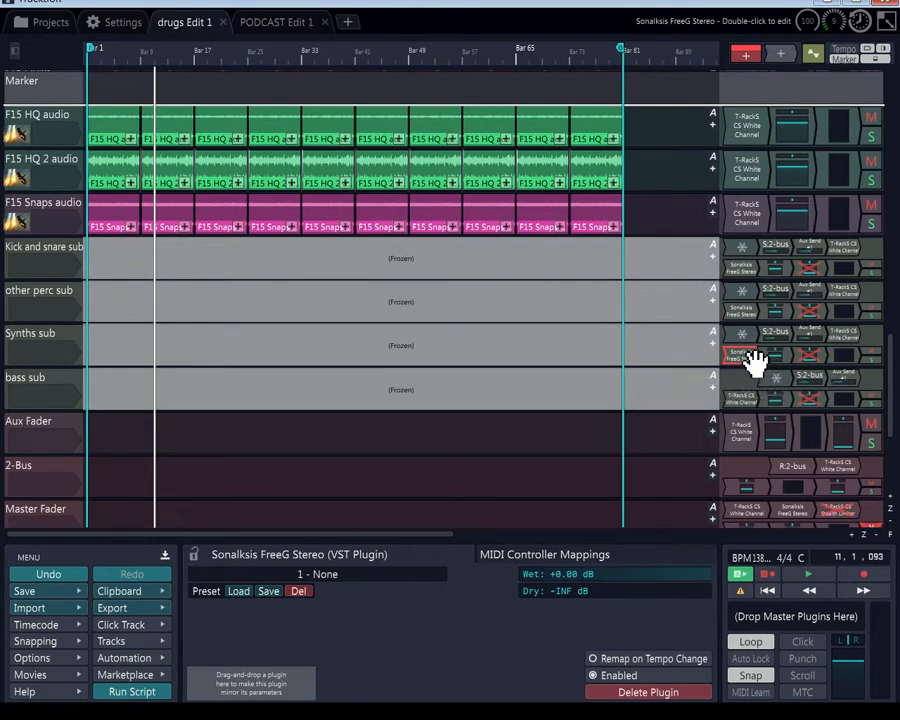
pyautogui.moveTo(760, 405); pyautogui.dragTo(762, 396)
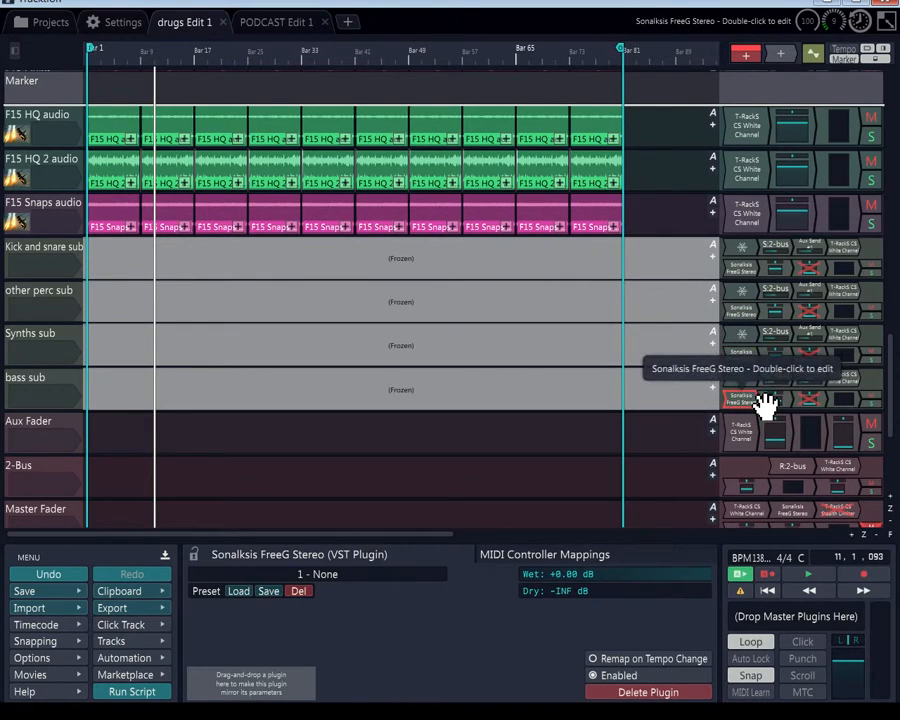
pyautogui.doubleClick(746, 269)
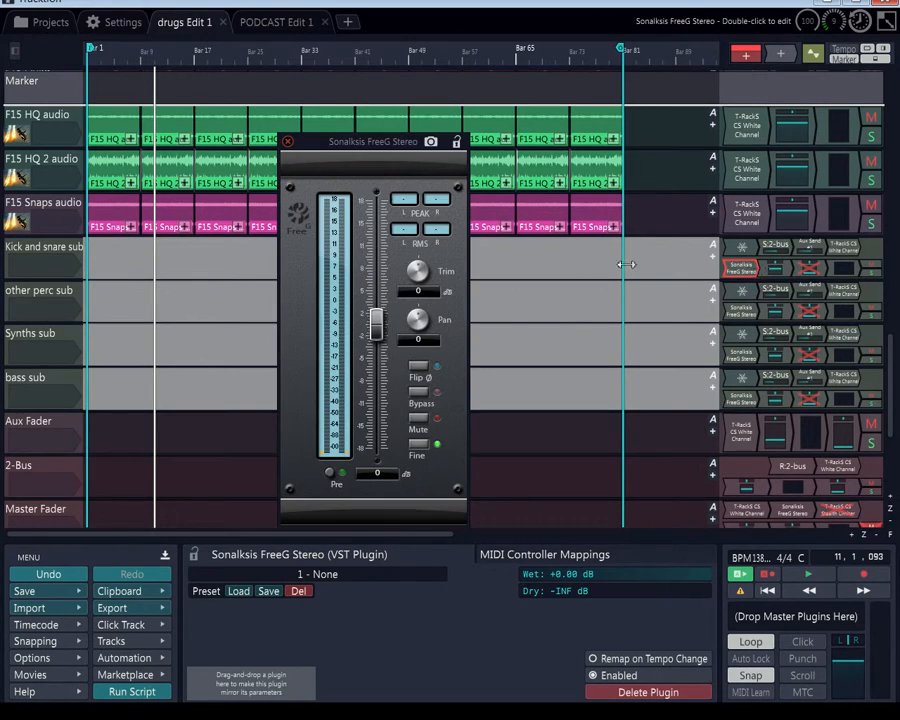
pyautogui.click(424, 291)
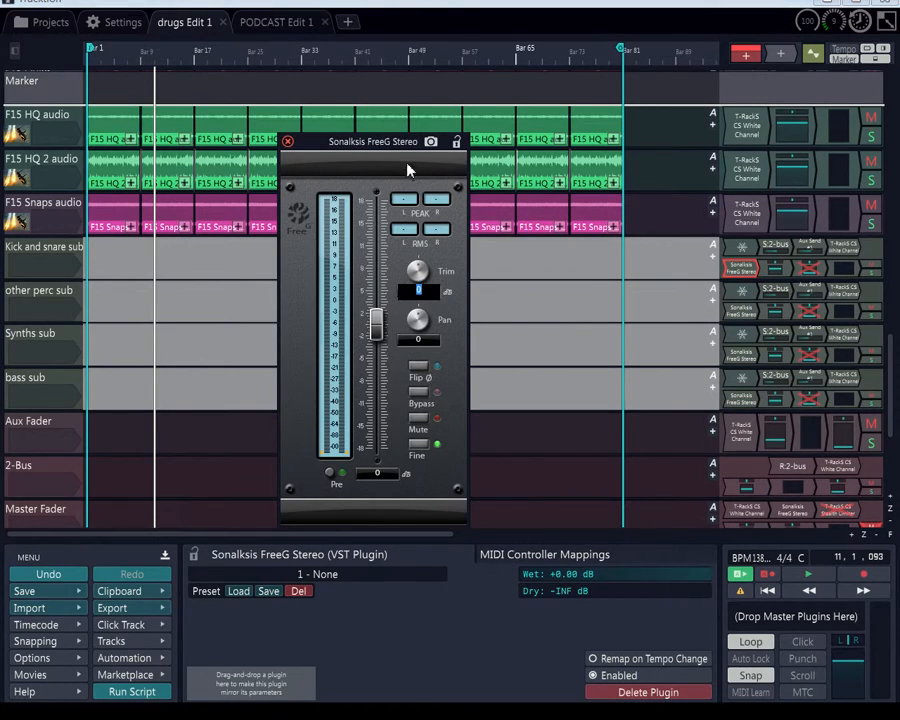
pyautogui.moveTo(406, 153); pyautogui.dragTo(571, 62)
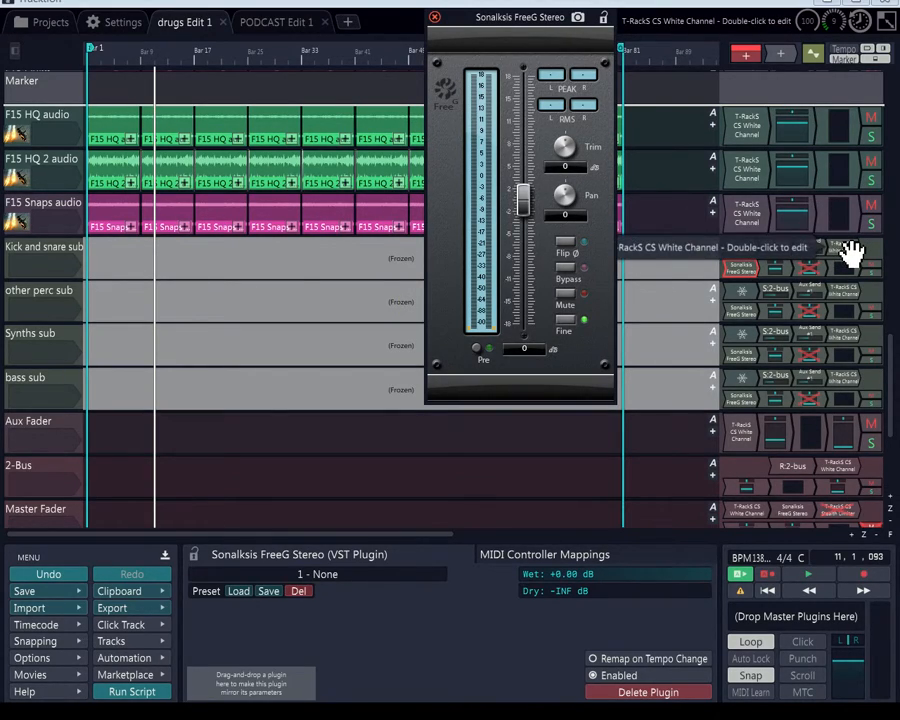
# - Solo the Kick and snare sub, play from bar 1 to about bar 15 and read the peaks on its level meter plugin
pyautogui.click(772, 272)
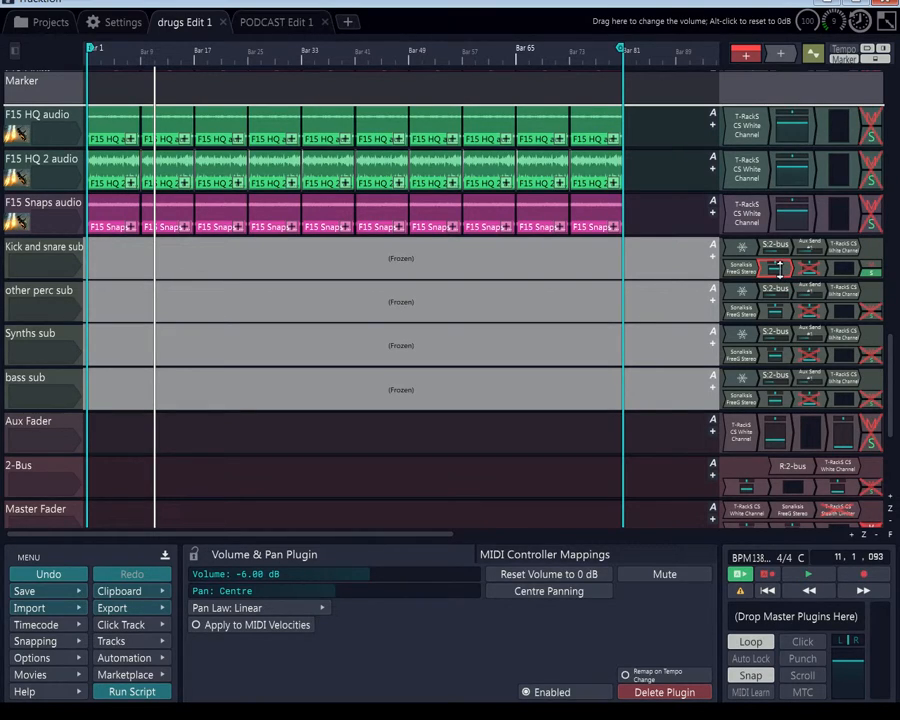
pyautogui.click(770, 592)
pyautogui.click(805, 577)
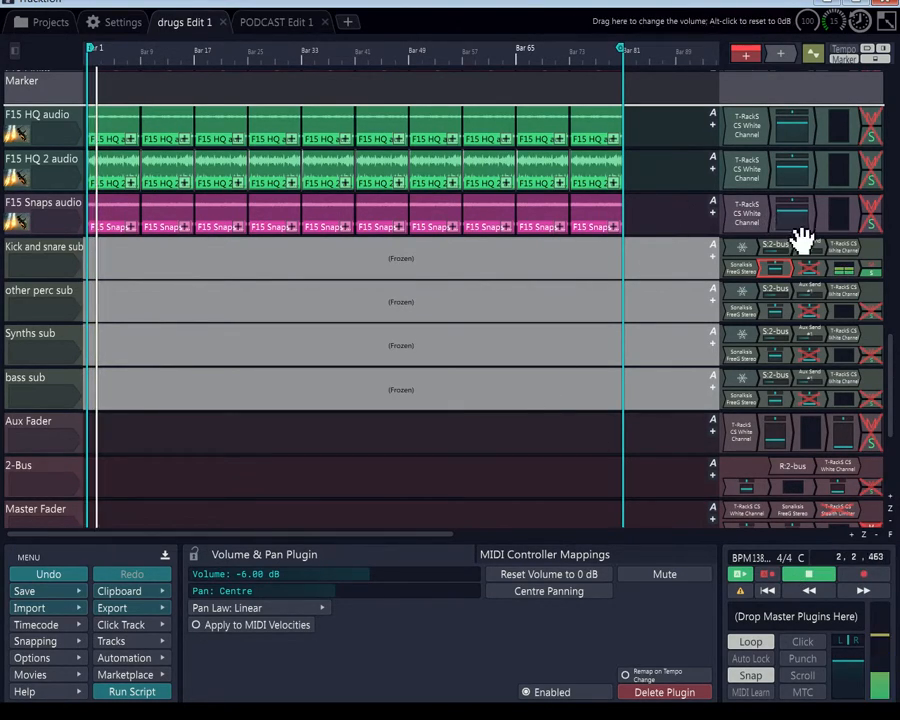
pyautogui.click(839, 270)
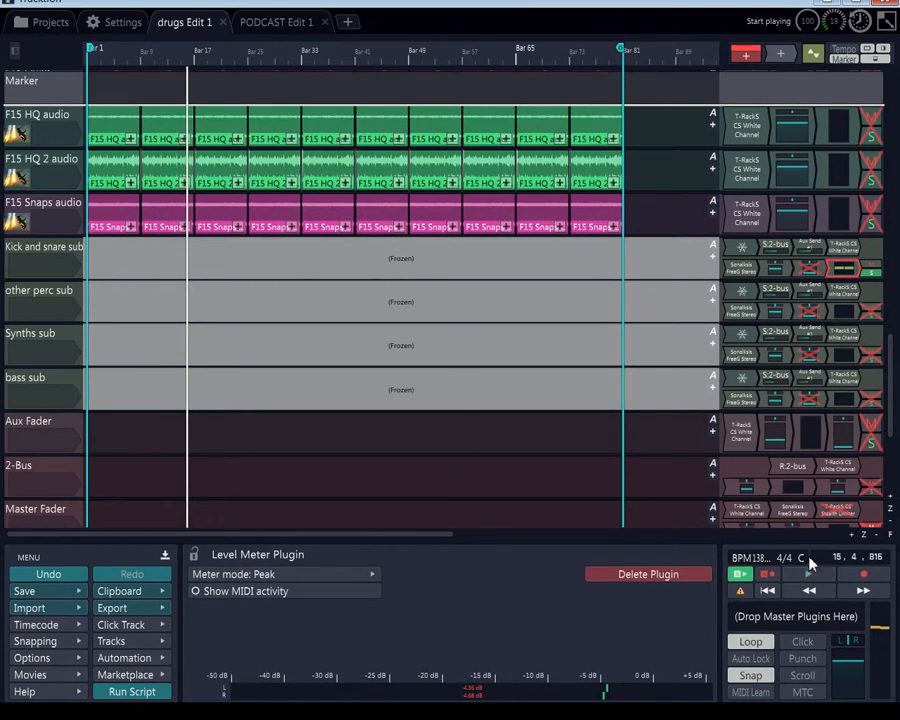
# - Set the Kick and snare sub's FreeG trim to -1.68 dB, resume playback and check its level meter and 2-bus send
pyautogui.doubleClick(752, 276)
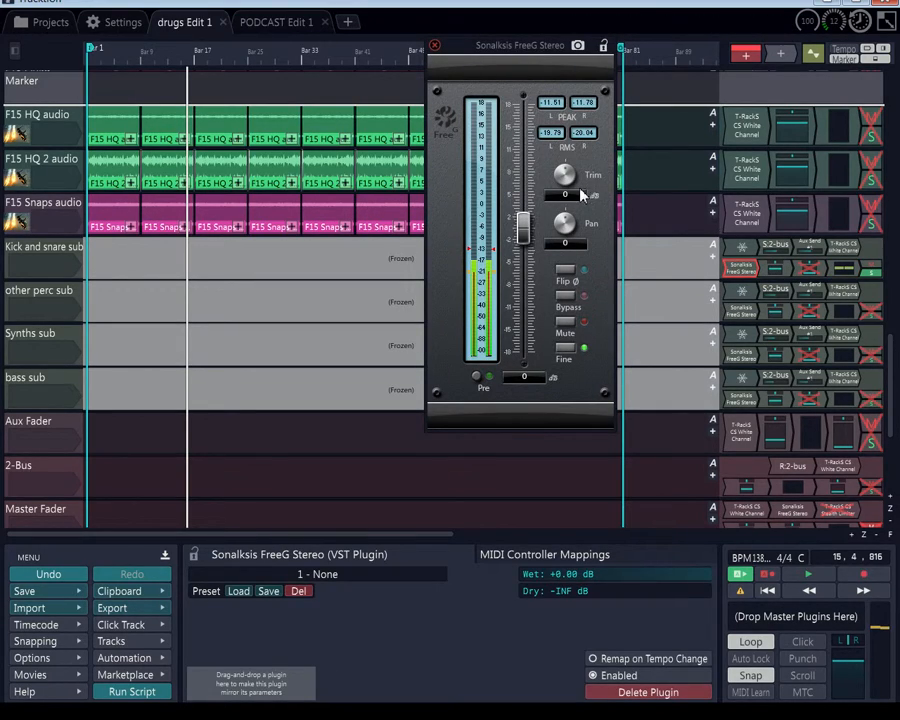
pyautogui.click(566, 195)
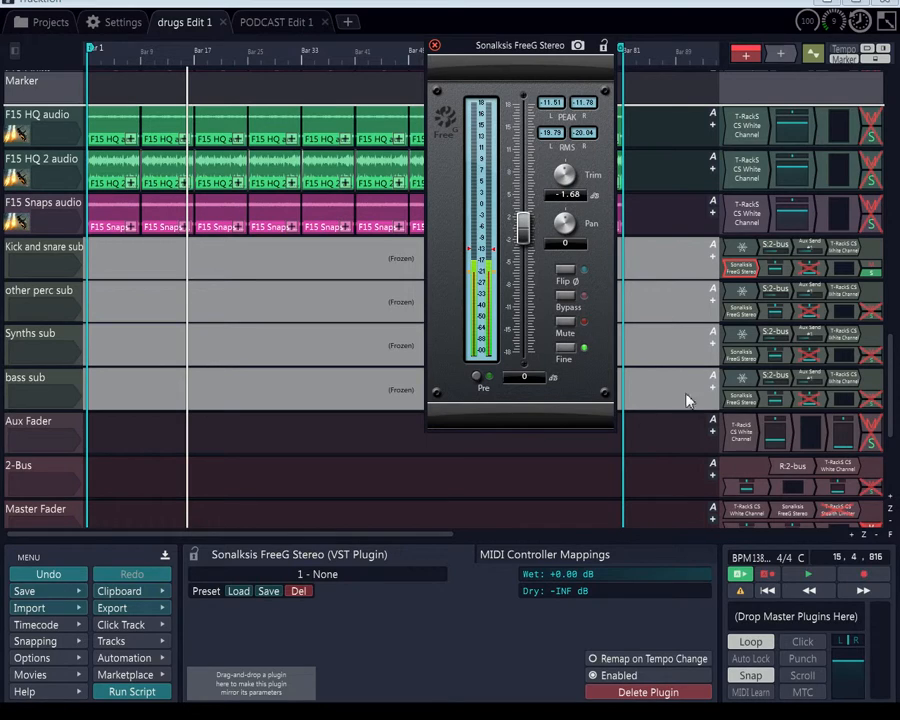
pyautogui.click(808, 575)
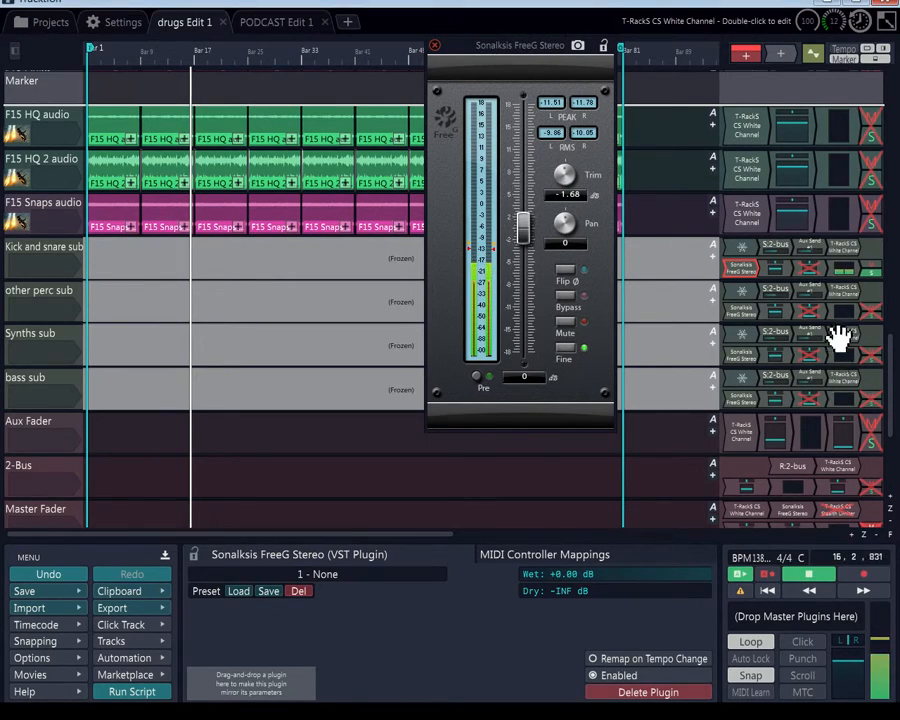
pyautogui.click(836, 270)
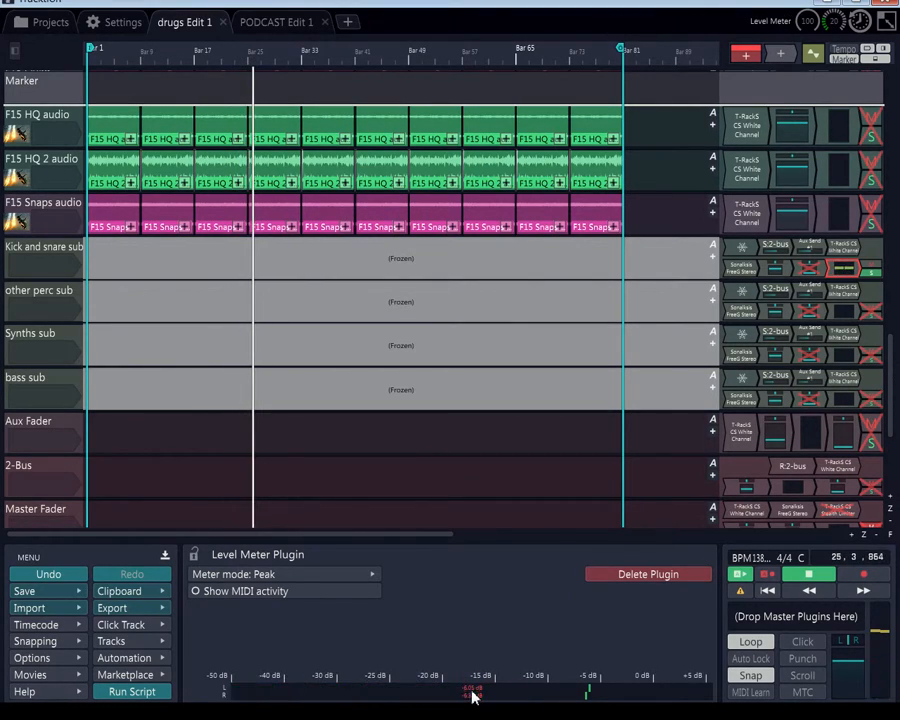
pyautogui.click(782, 247)
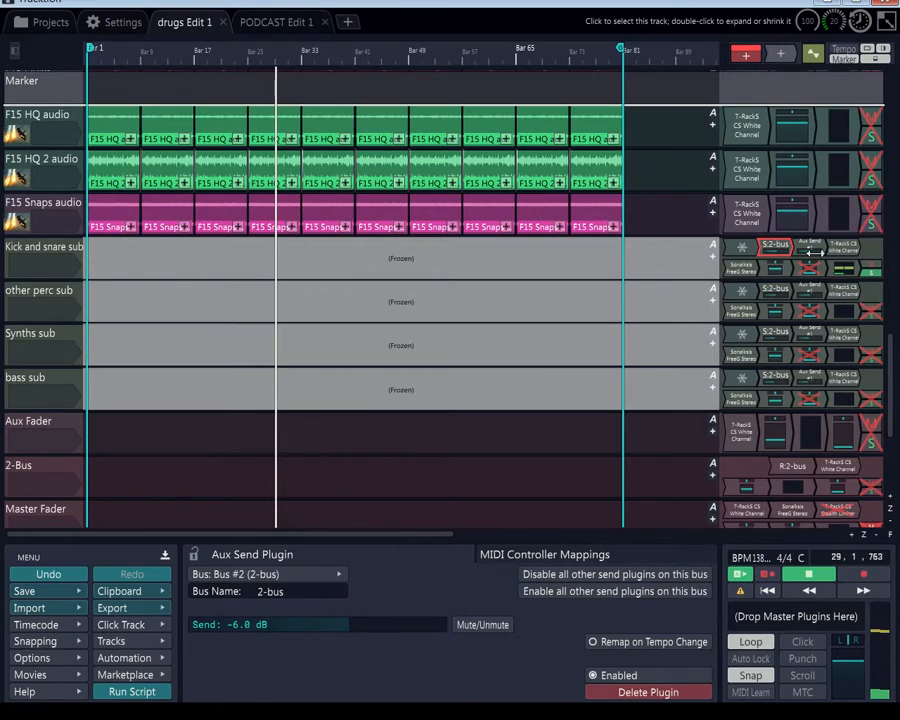
# - Set the Kick and snare sub's FreeG trim to -1.63 dB and recheck its level meter, replaying from about bar 19 before stopping
pyautogui.doubleClick(745, 270)
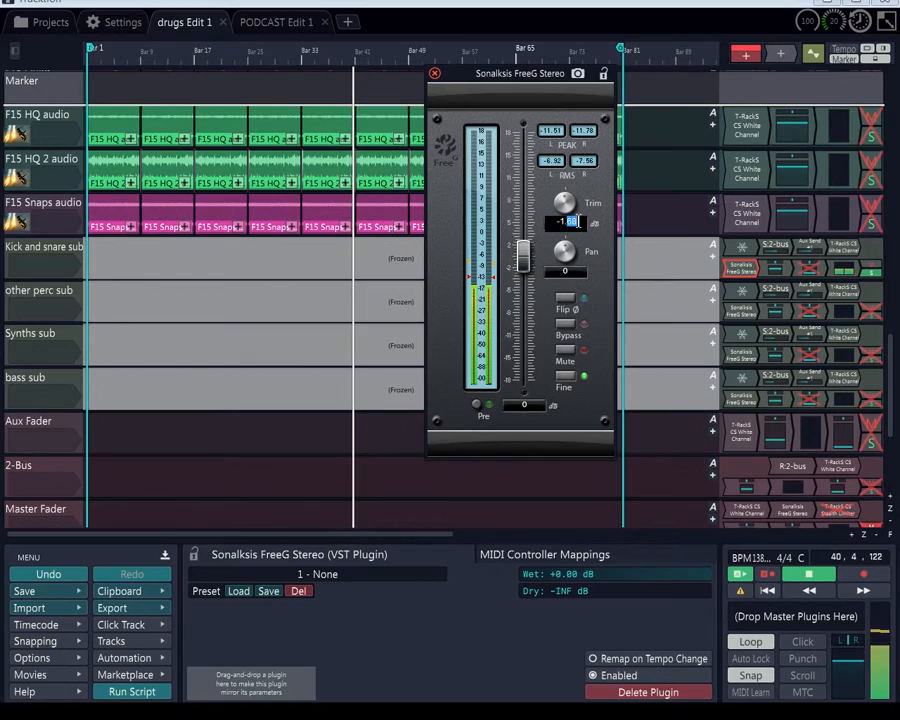
pyautogui.press('Return')
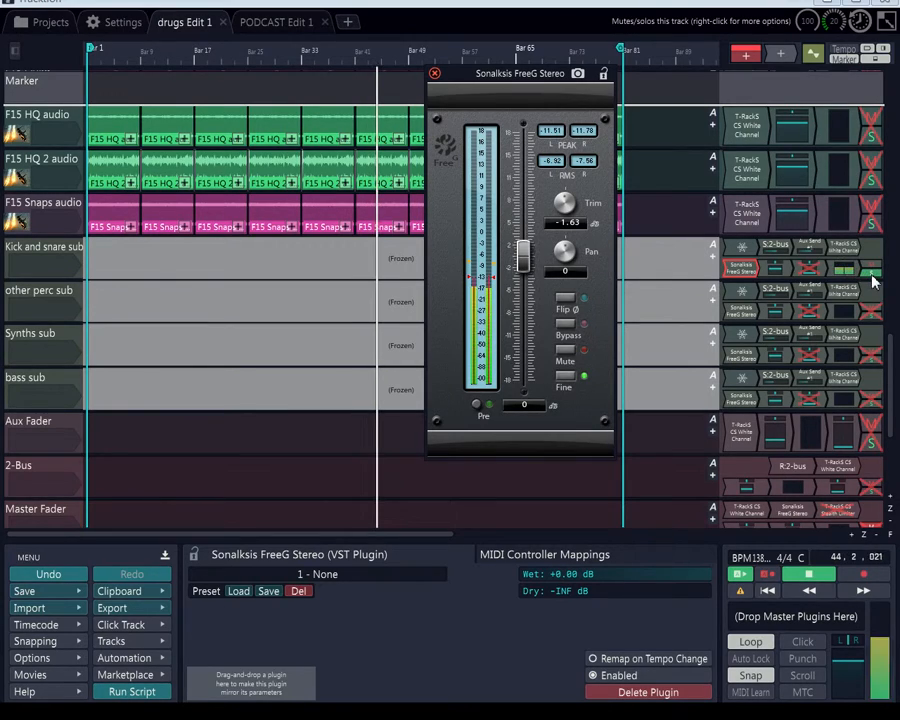
pyautogui.click(838, 272)
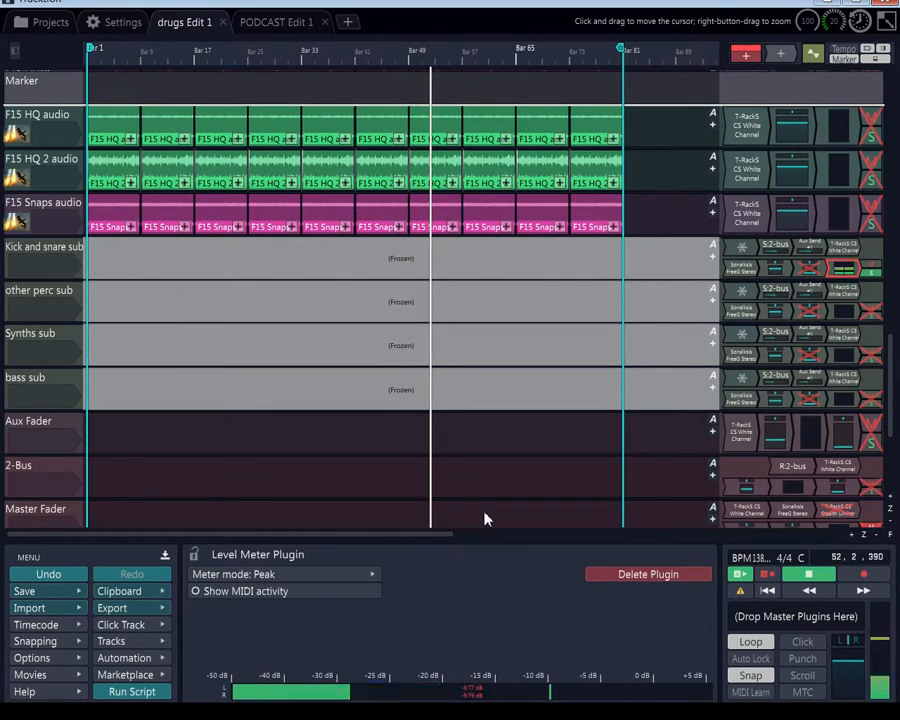
pyautogui.click(209, 445)
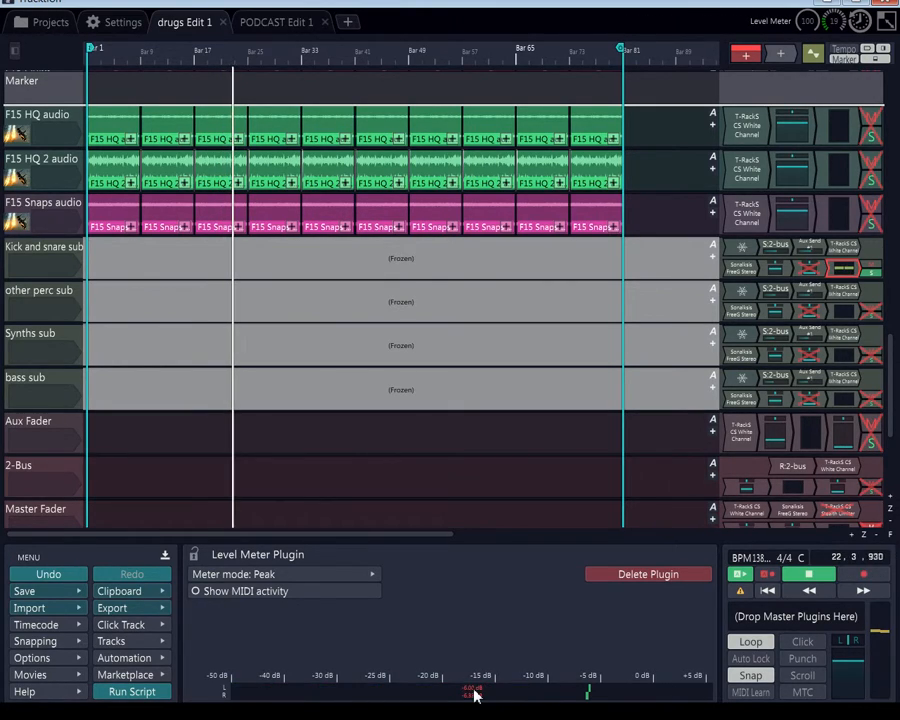
pyautogui.click(808, 574)
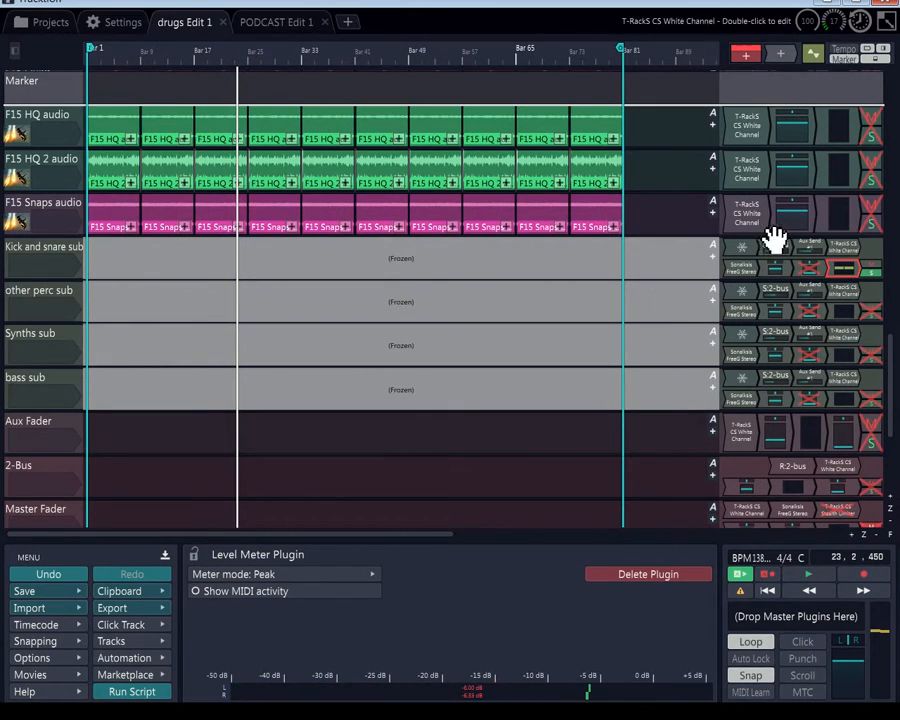
# - Switch the solo from the Kick and snare sub to the other perc sub, lock its level meter's properties and play from bar 1
pyautogui.click(876, 275)
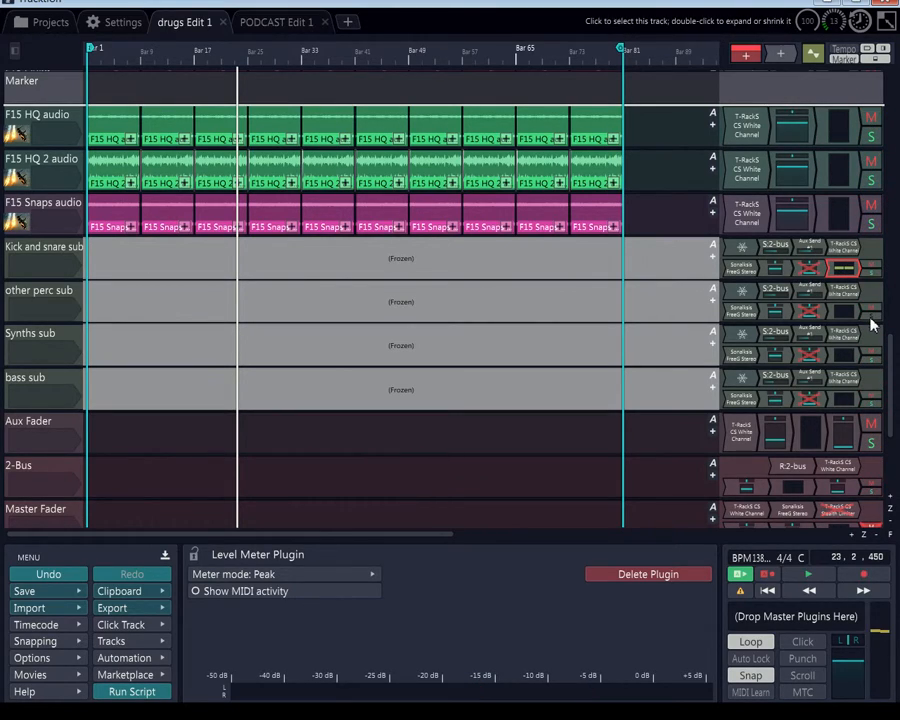
pyautogui.click(770, 318)
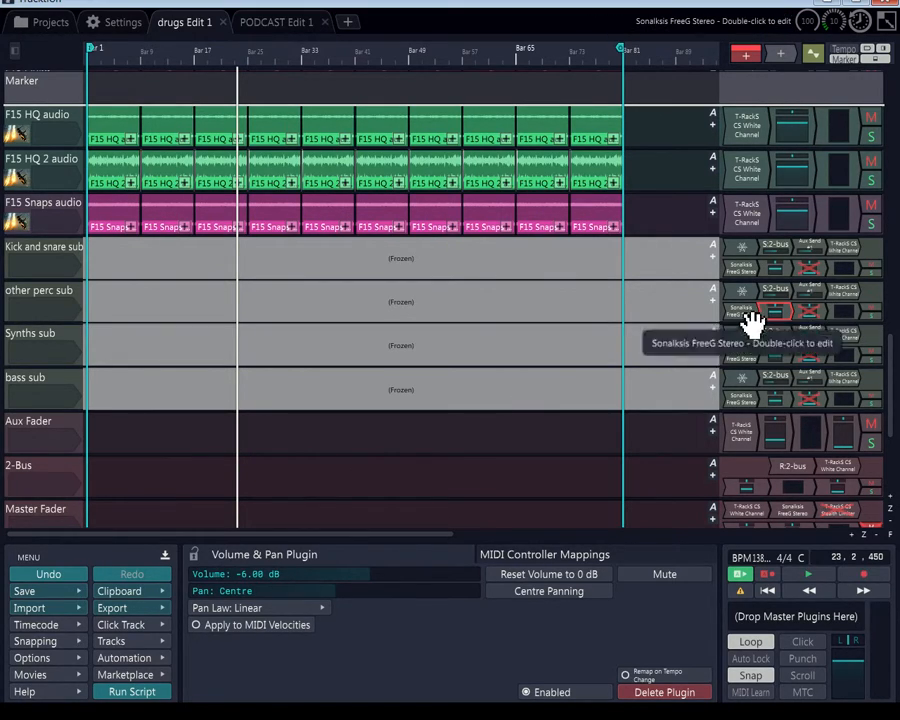
pyautogui.click(841, 312)
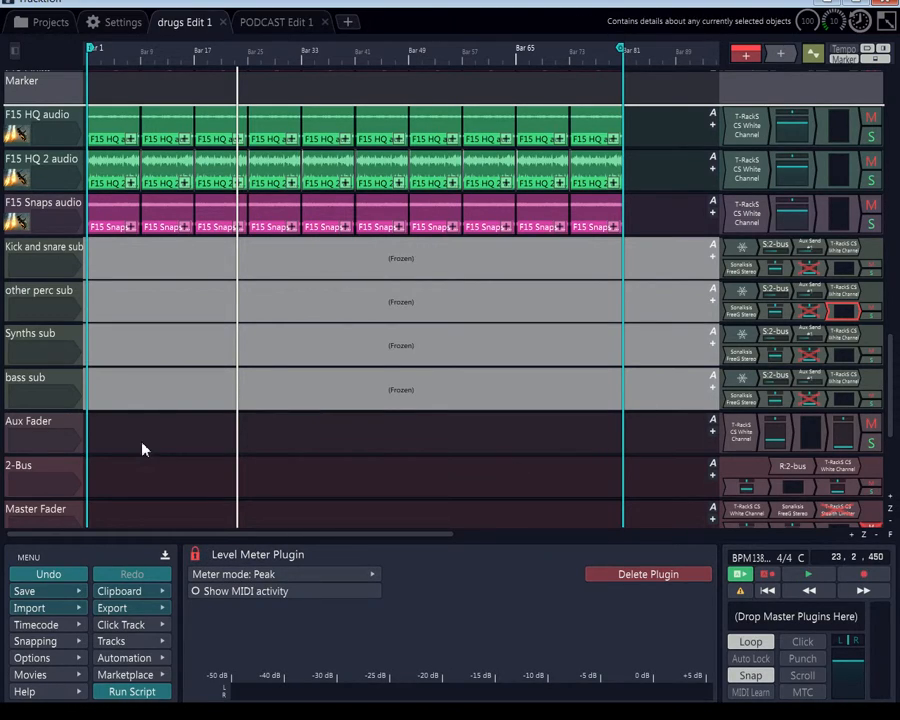
pyautogui.click(800, 590)
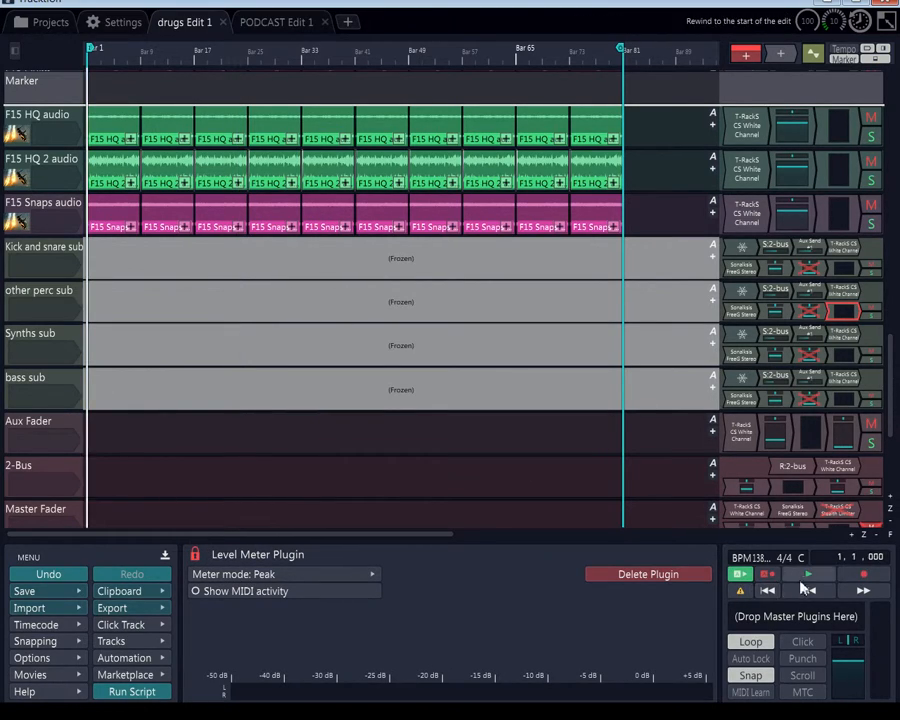
pyautogui.click(806, 578)
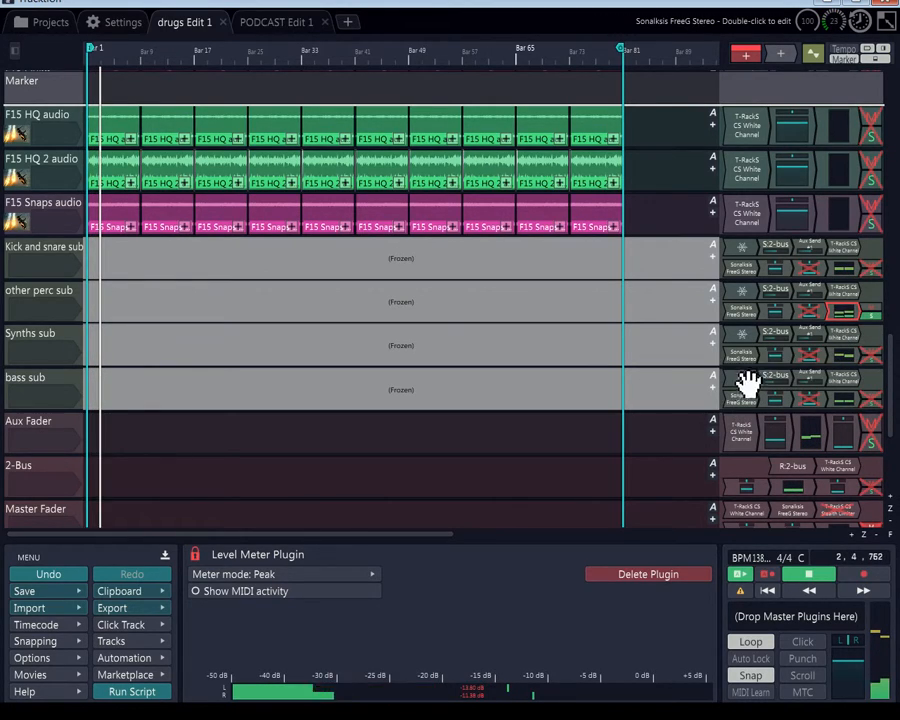
# - Raise the output of the other perc sub's T-RackS White Channel to 4.0 dB while replaying from about bar 5
pyautogui.doubleClick(842, 293)
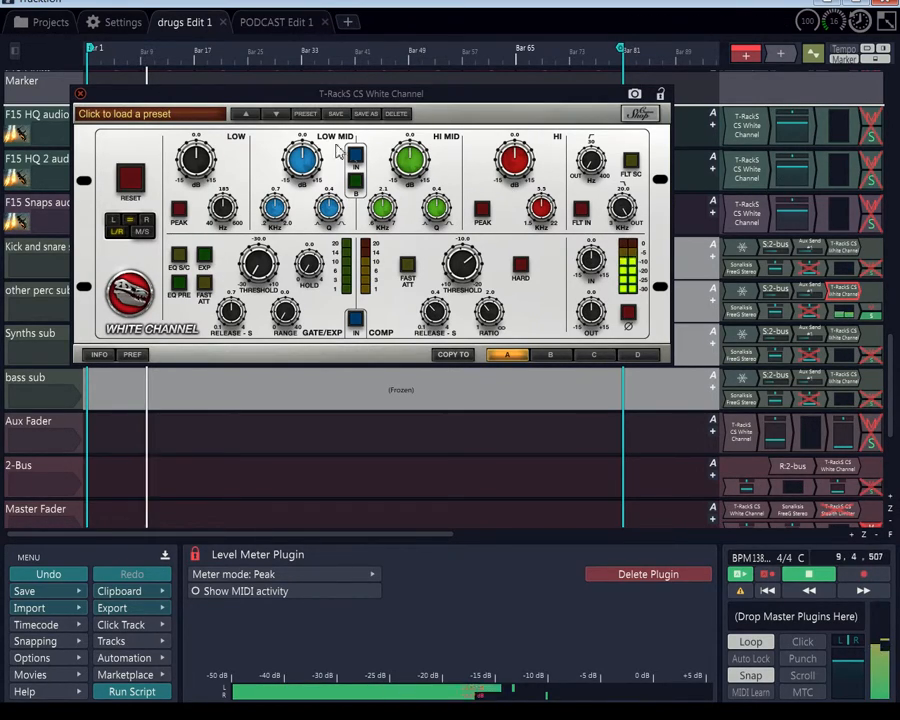
pyautogui.click(80, 93)
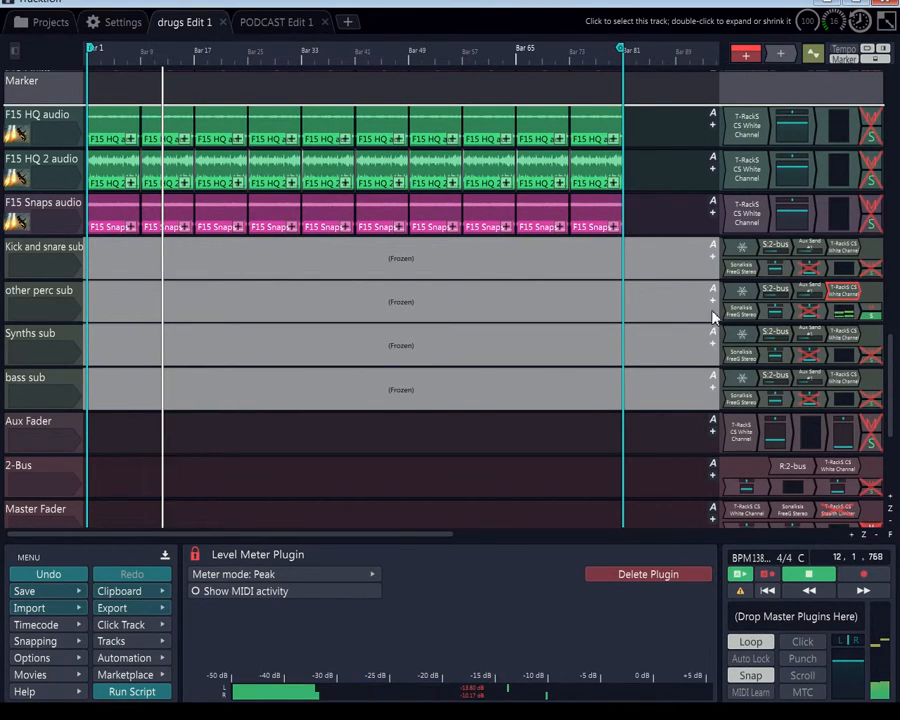
pyautogui.doubleClick(847, 297)
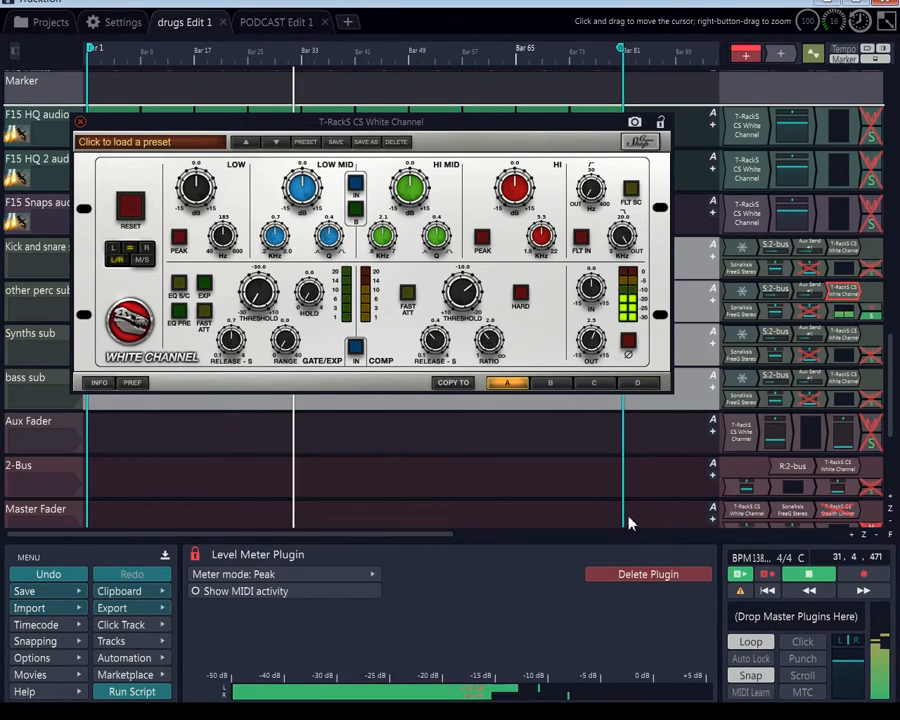
pyautogui.click(117, 482)
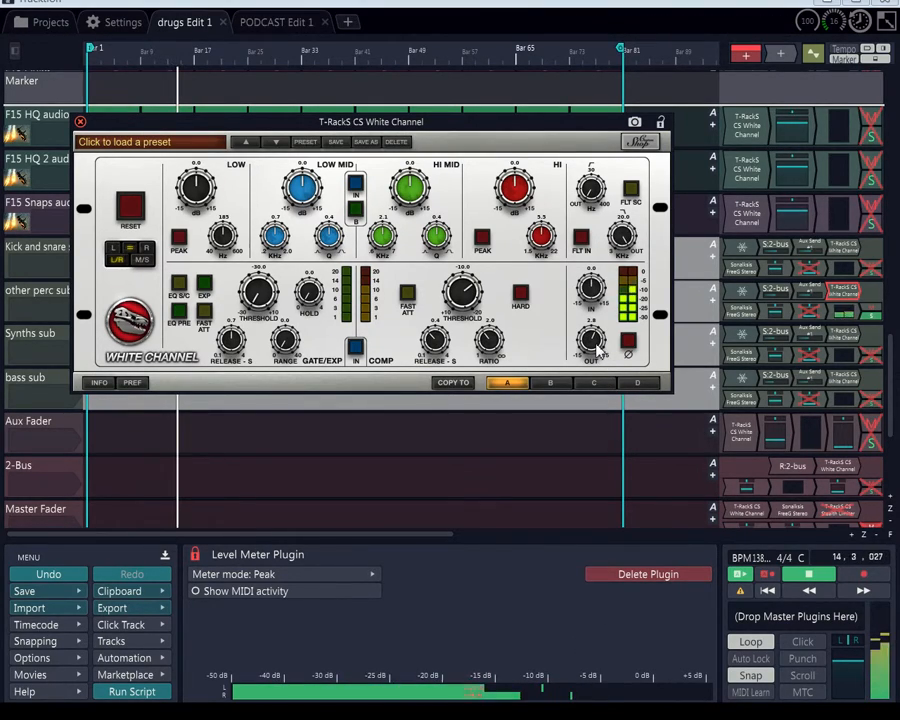
pyautogui.moveTo(597, 346); pyautogui.dragTo(597, 341)
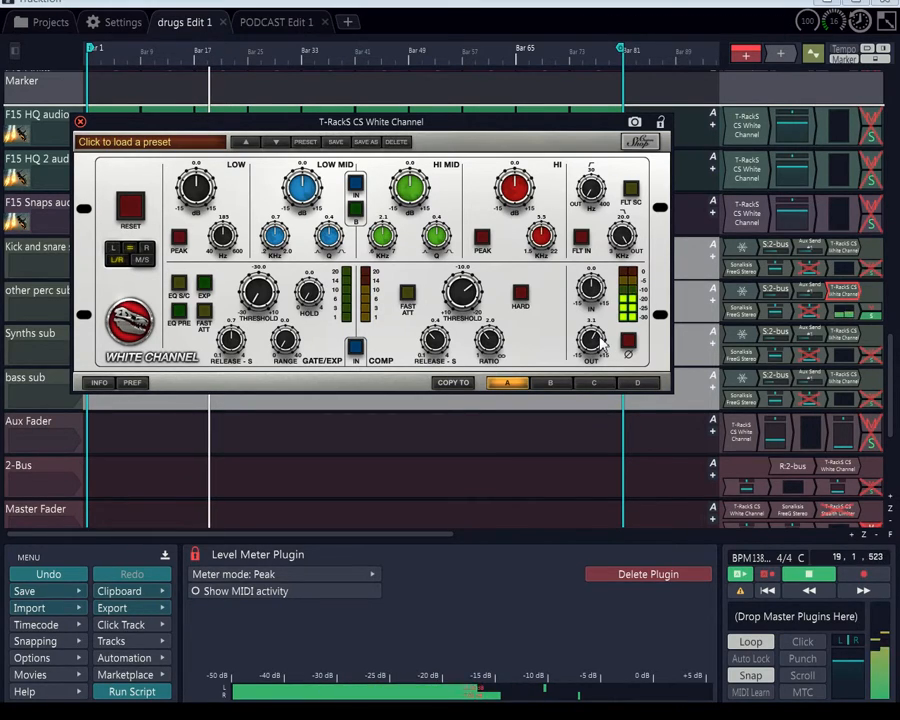
pyautogui.moveTo(600, 338); pyautogui.dragTo(600, 336)
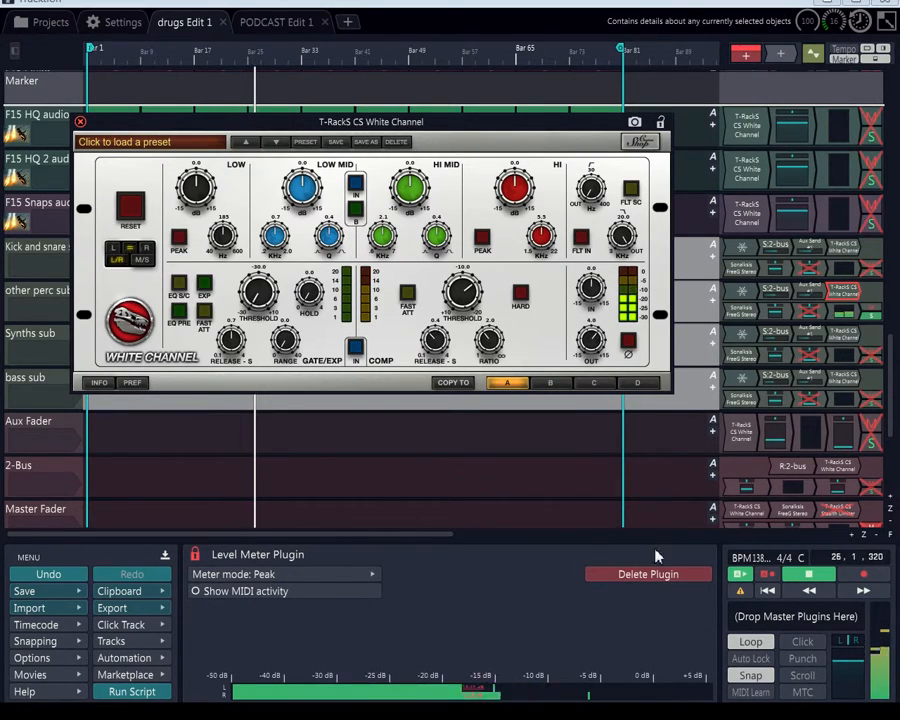
# - Set the trim to 0.13 dB in the other perc sub's FreeG Stereo, close its window and unsolo the track
pyautogui.click(745, 312)
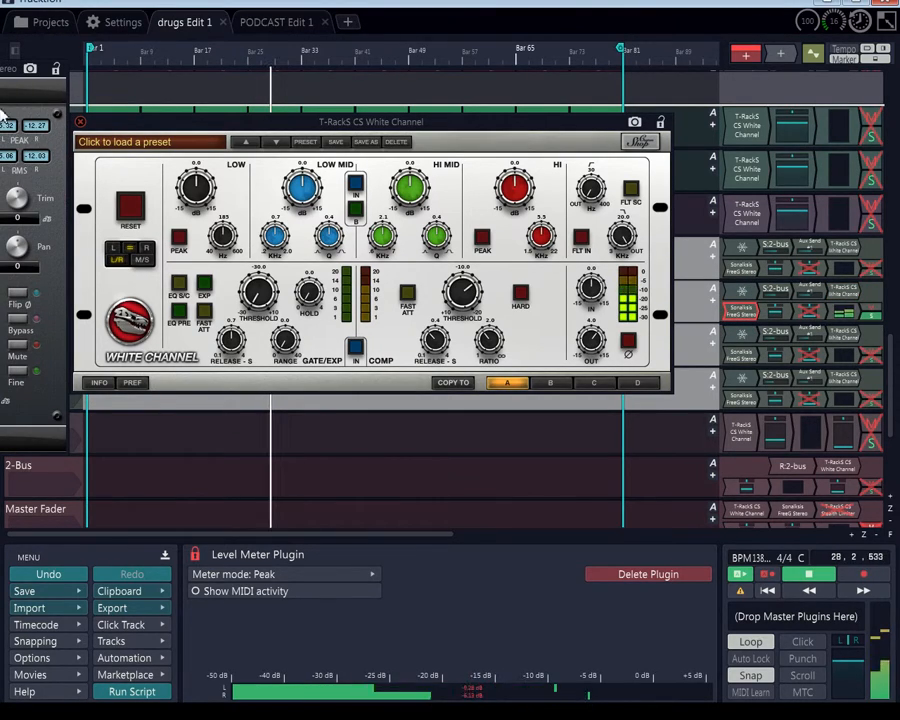
pyautogui.moveTo(5, 68); pyautogui.dragTo(510, 124)
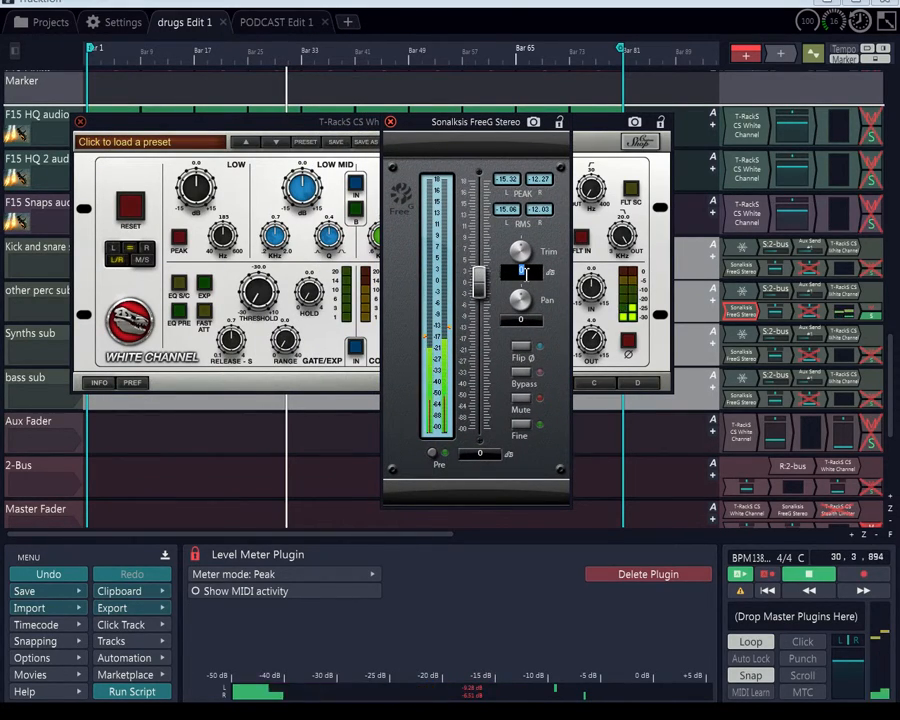
pyautogui.click(526, 273)
pyautogui.write('.13')
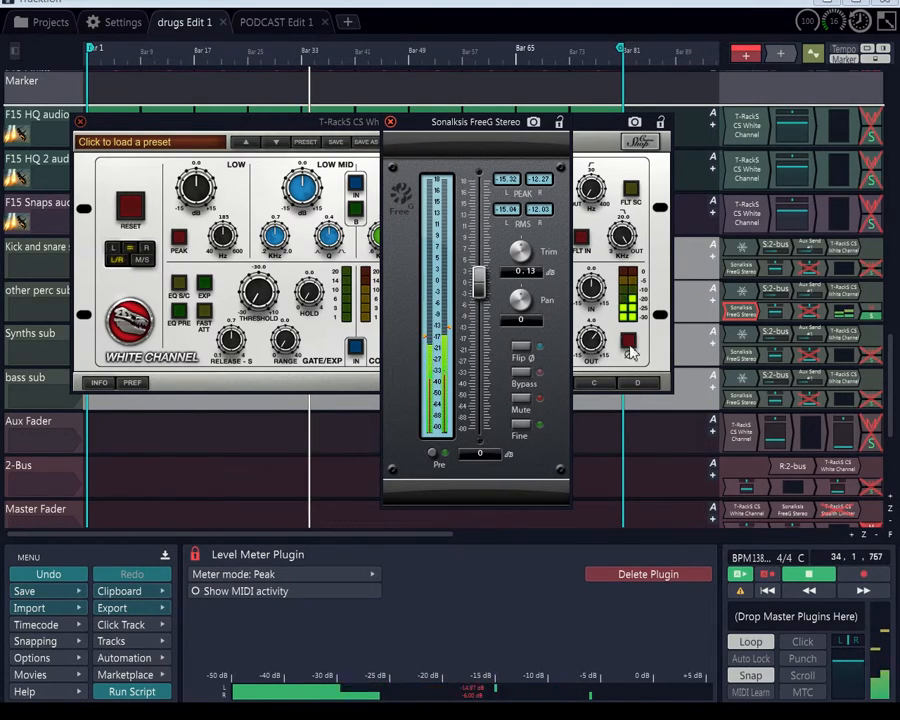
pyautogui.click(391, 122)
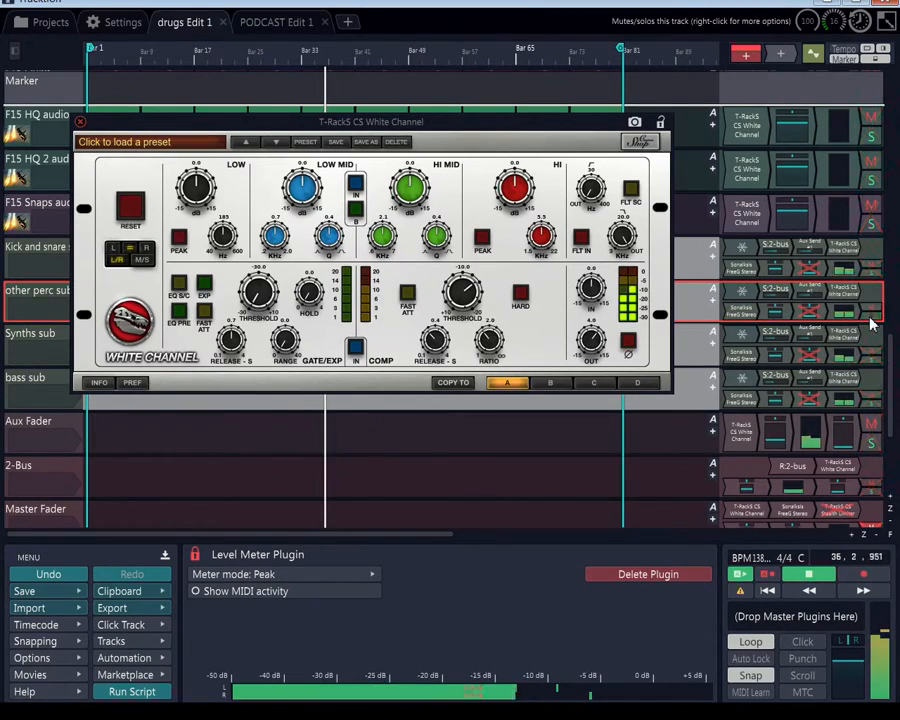
# - Stop playback and open the T-RackS White Channel on the F15 HQ 2 audio track
pyautogui.click(807, 575)
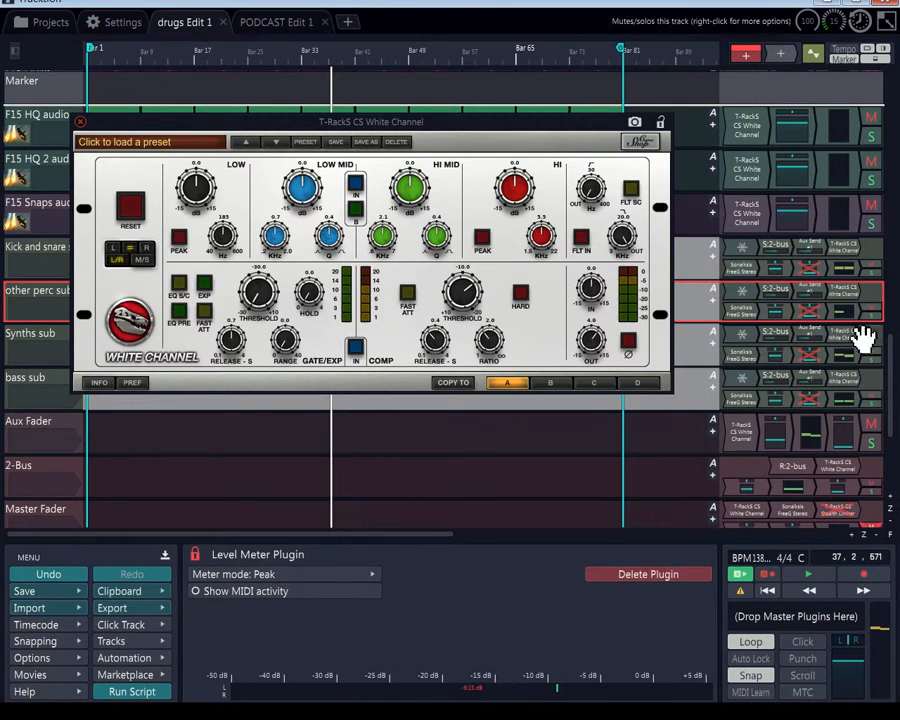
pyautogui.doubleClick(748, 172)
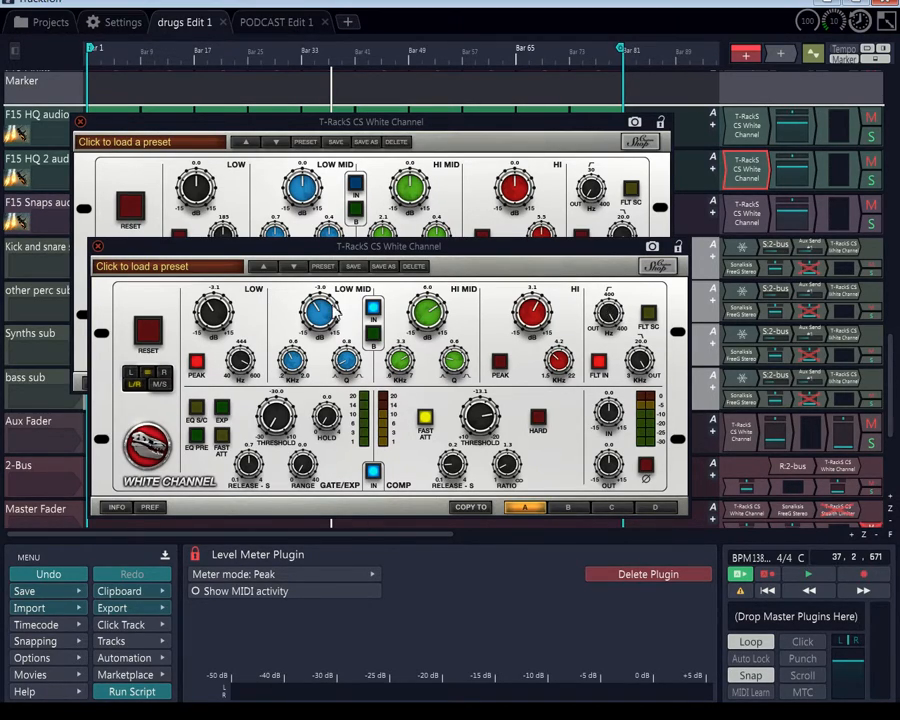
# - Close the front White Channel window, move the remaining one clear of the submix tracks and show the other perc sub's volume fader
pyautogui.click(97, 248)
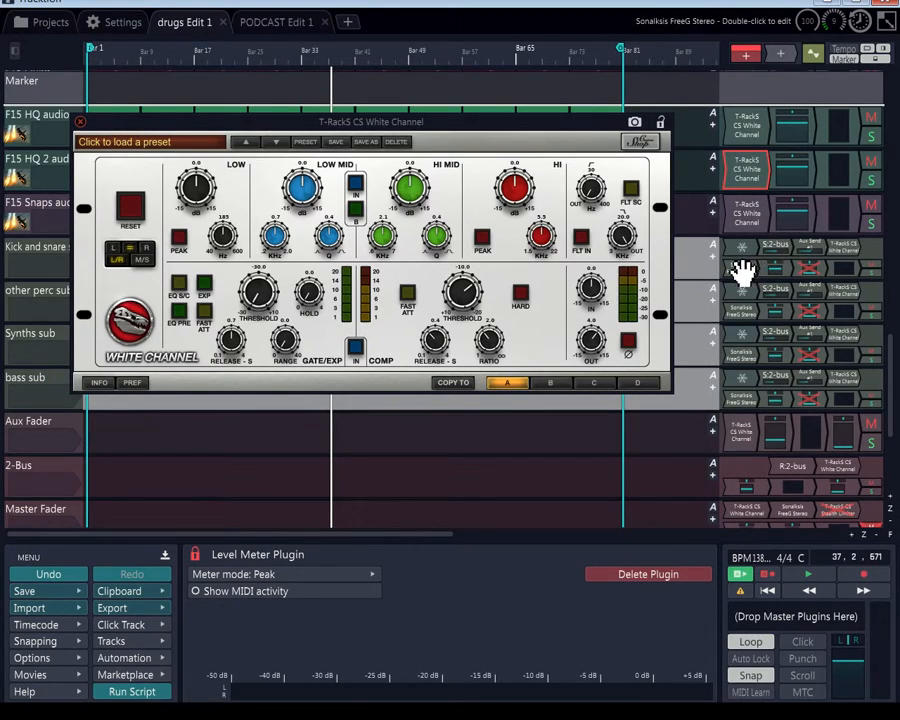
pyautogui.moveTo(480, 133); pyautogui.dragTo(495, 3)
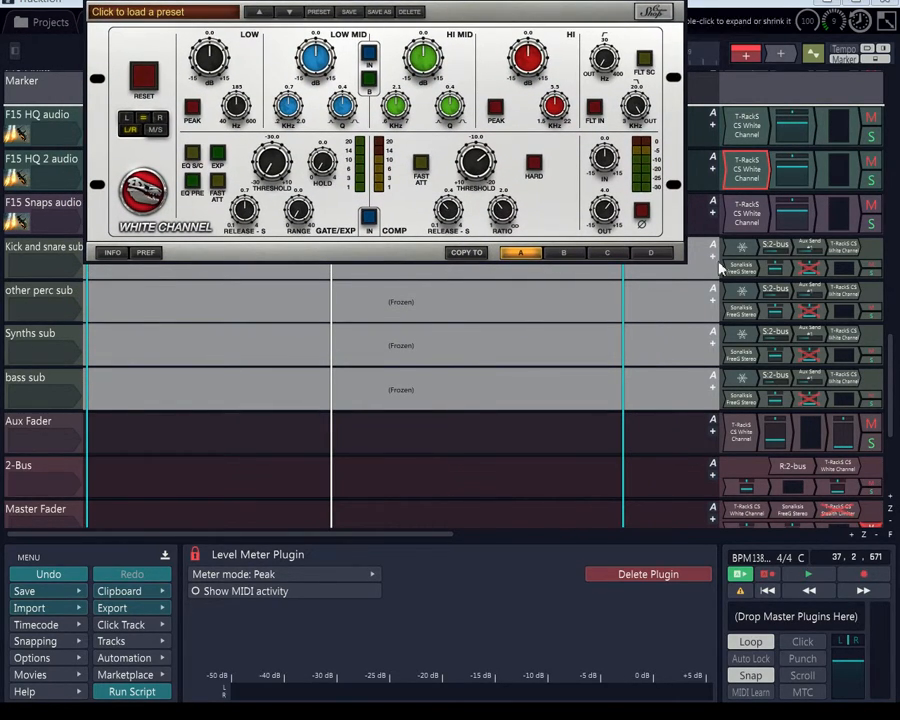
pyautogui.click(778, 320)
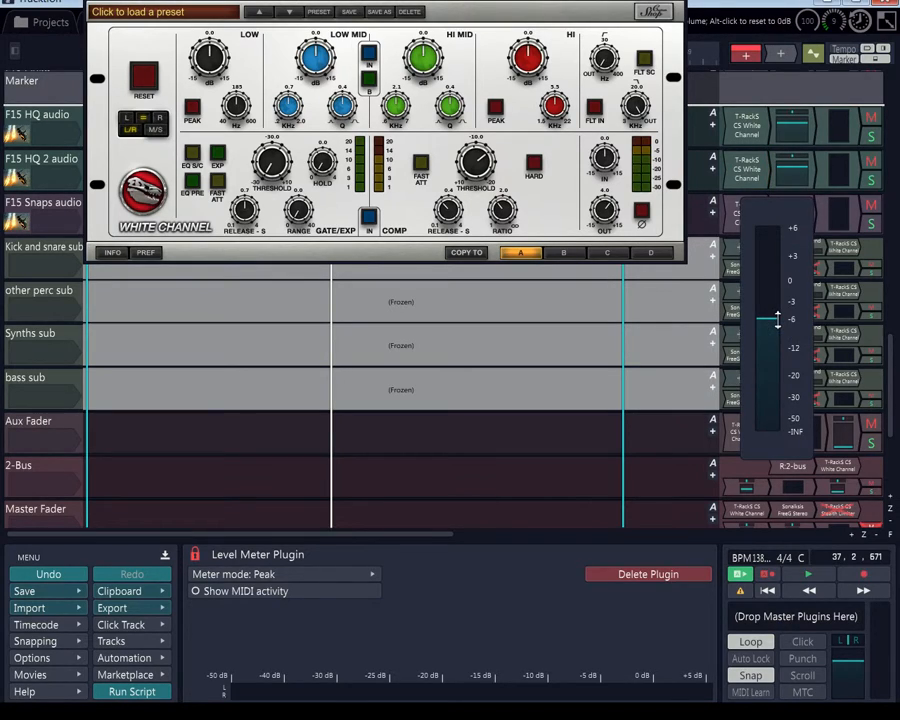
# - Rewind to bar 1, solo the Synths sub and start playback
pyautogui.click(768, 592)
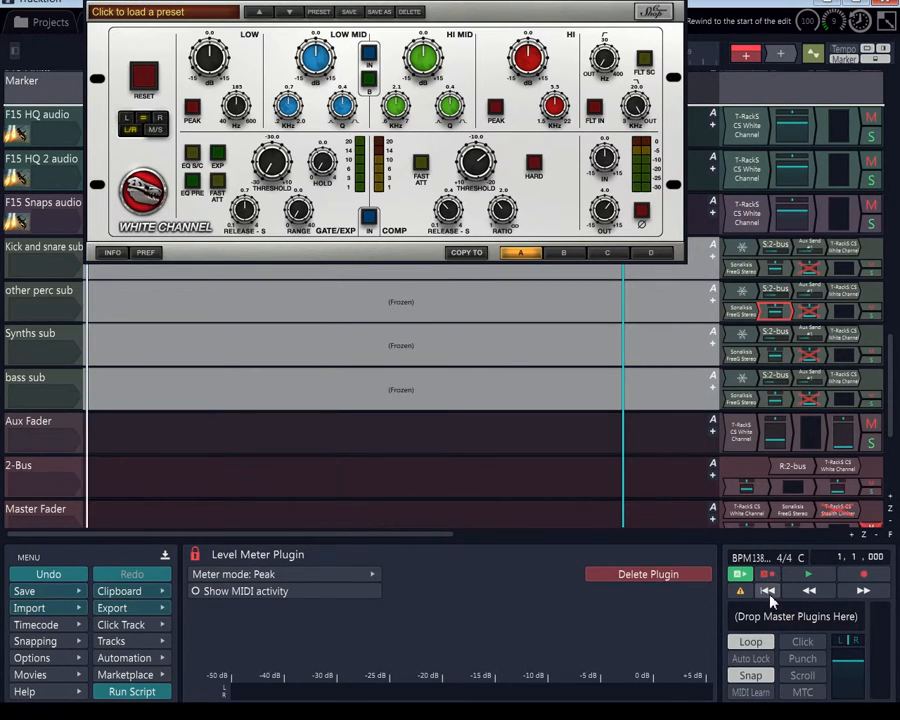
pyautogui.click(848, 339)
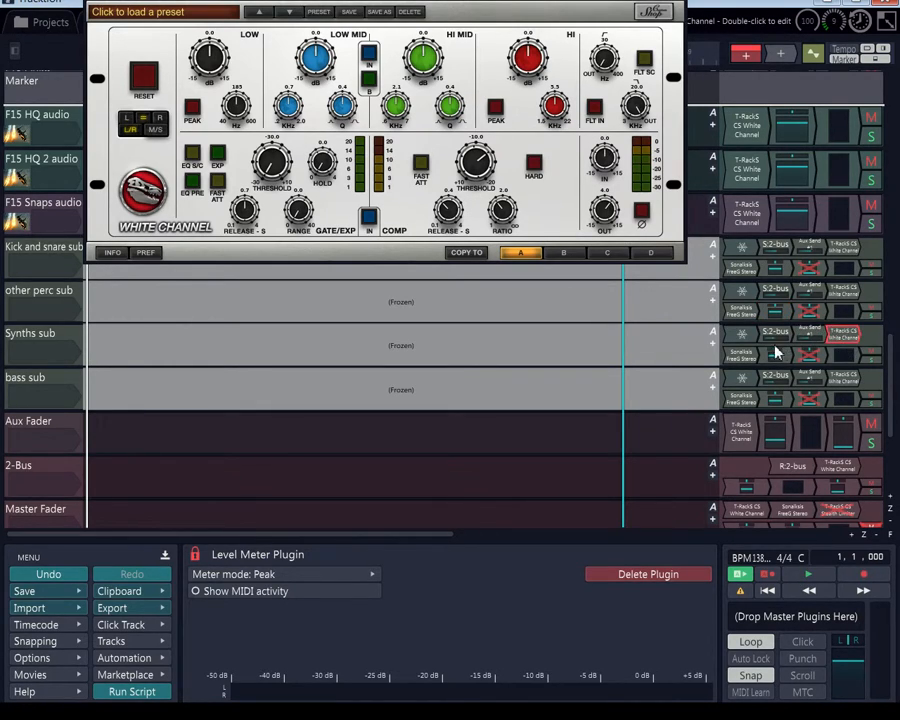
pyautogui.click(871, 359)
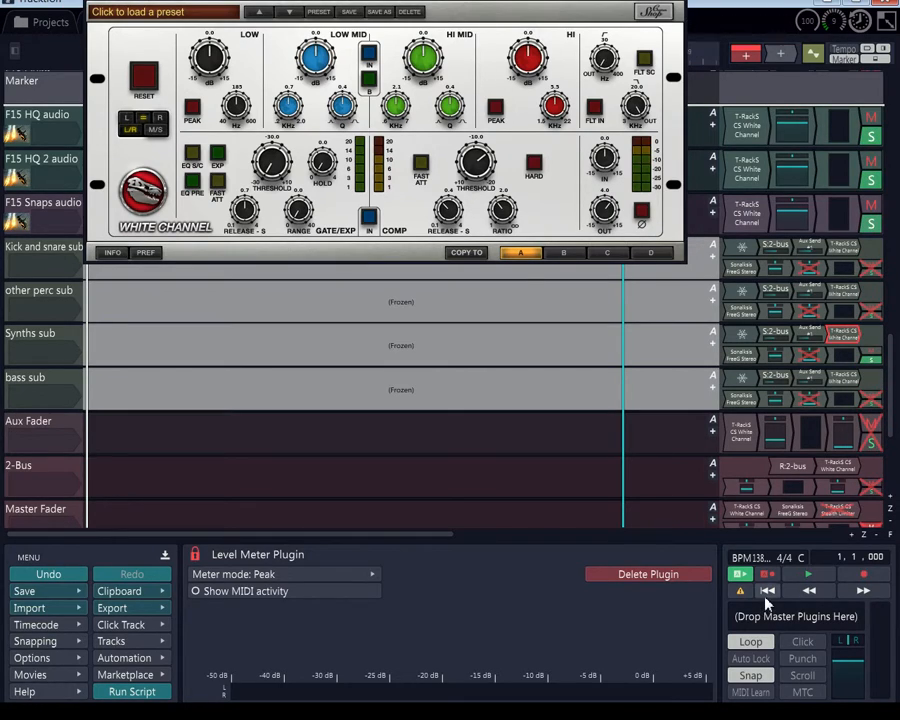
pyautogui.click(806, 576)
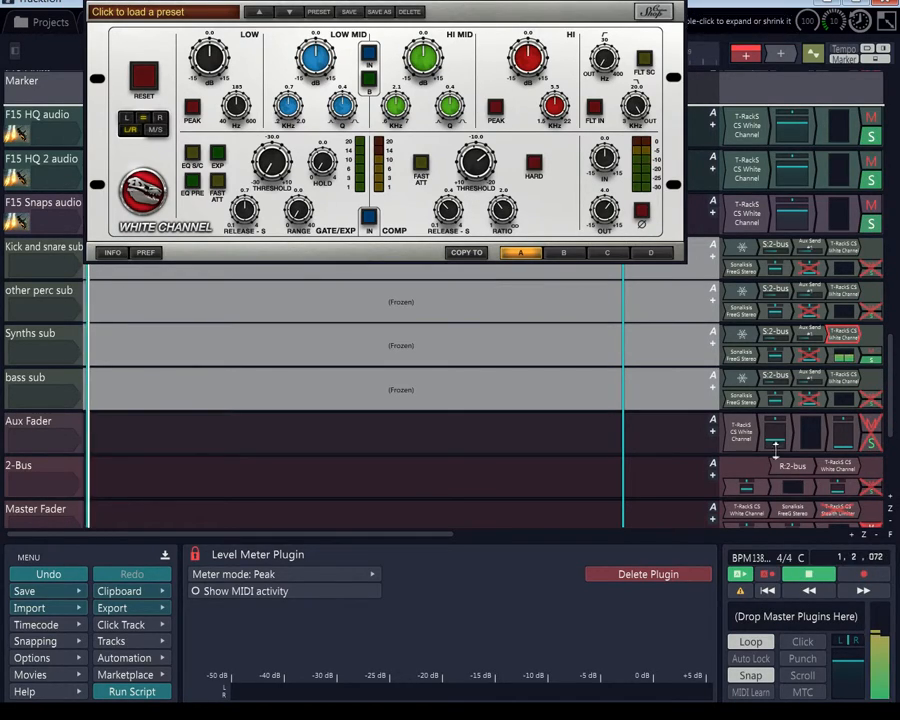
# - Unlock the properties display and show the Synths sub's level meter during playback
pyautogui.click(770, 356)
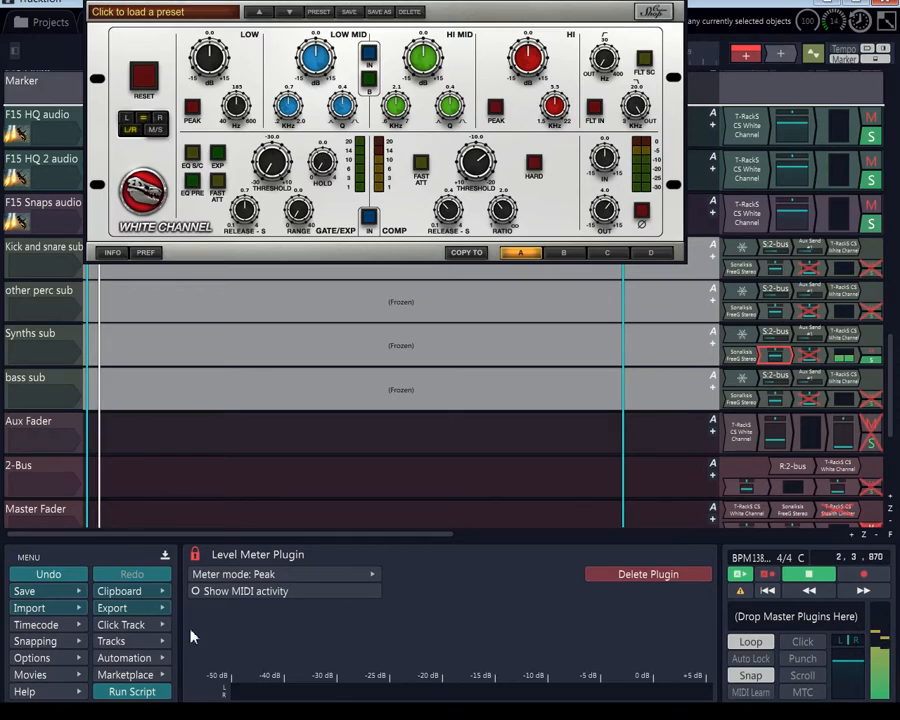
pyautogui.click(196, 555)
pyautogui.click(196, 555)
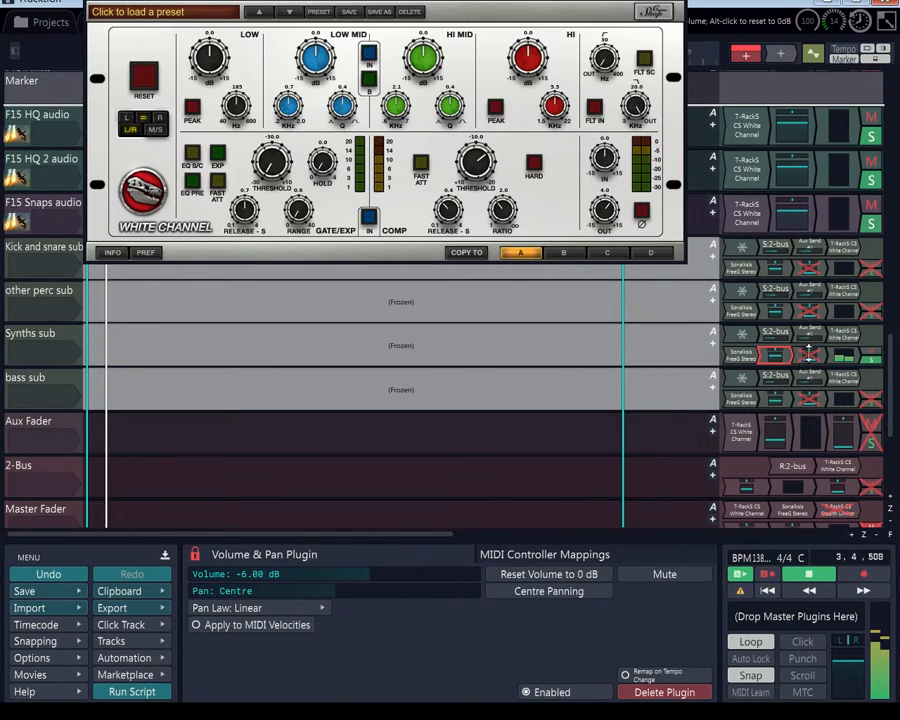
pyautogui.click(195, 554)
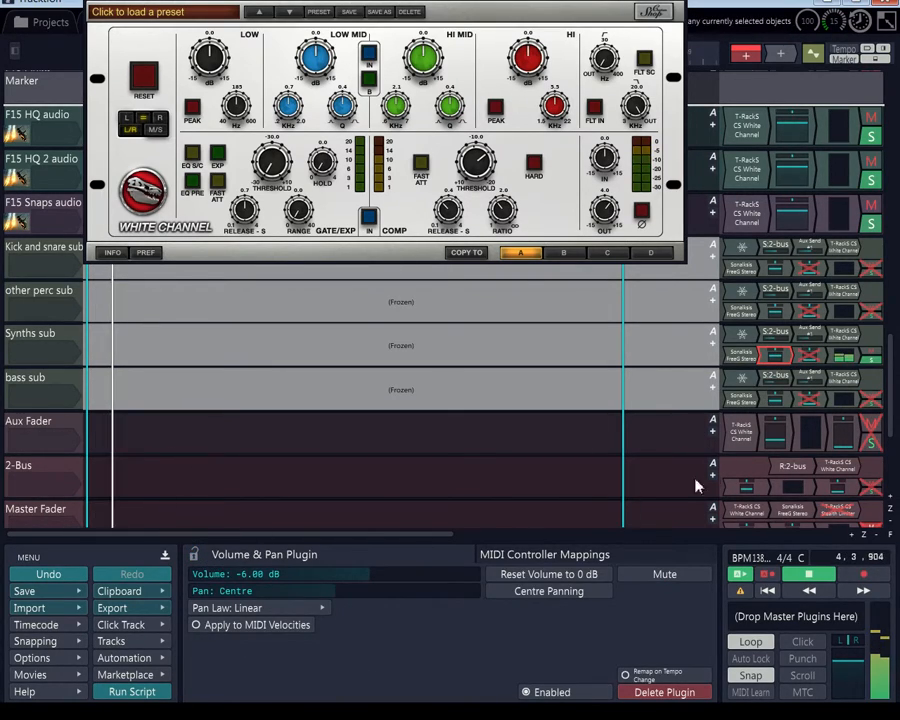
pyautogui.click(840, 358)
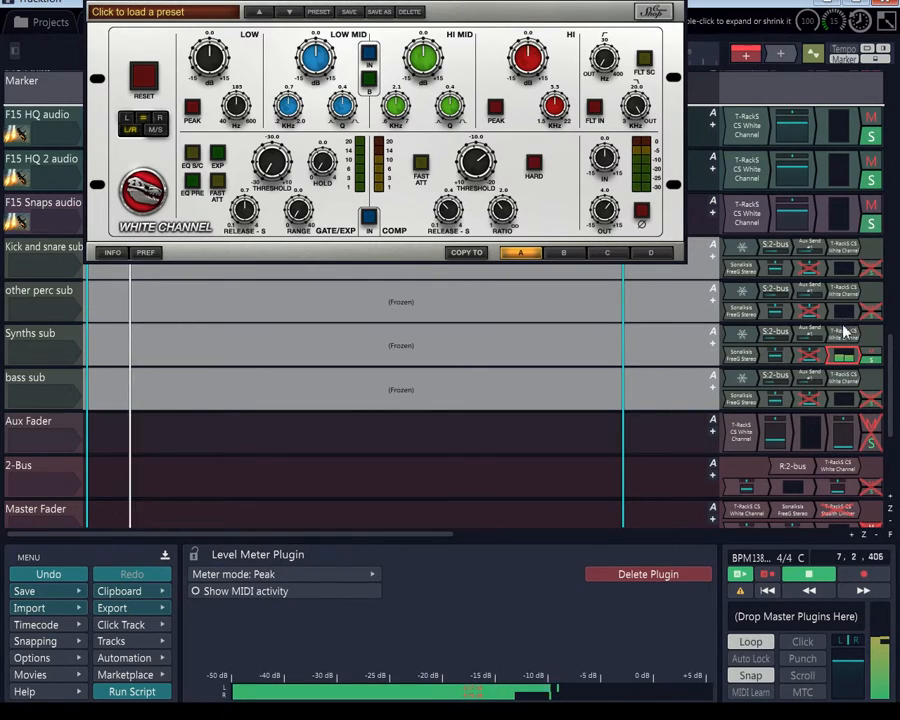
# - Lock the Synths sub's level meter in the properties, inspect its T-RackS White Channel during playback and close that plugin window
pyautogui.doubleClick(843, 334)
pyautogui.moveTo(320, 76); pyautogui.dragTo(558, 150)
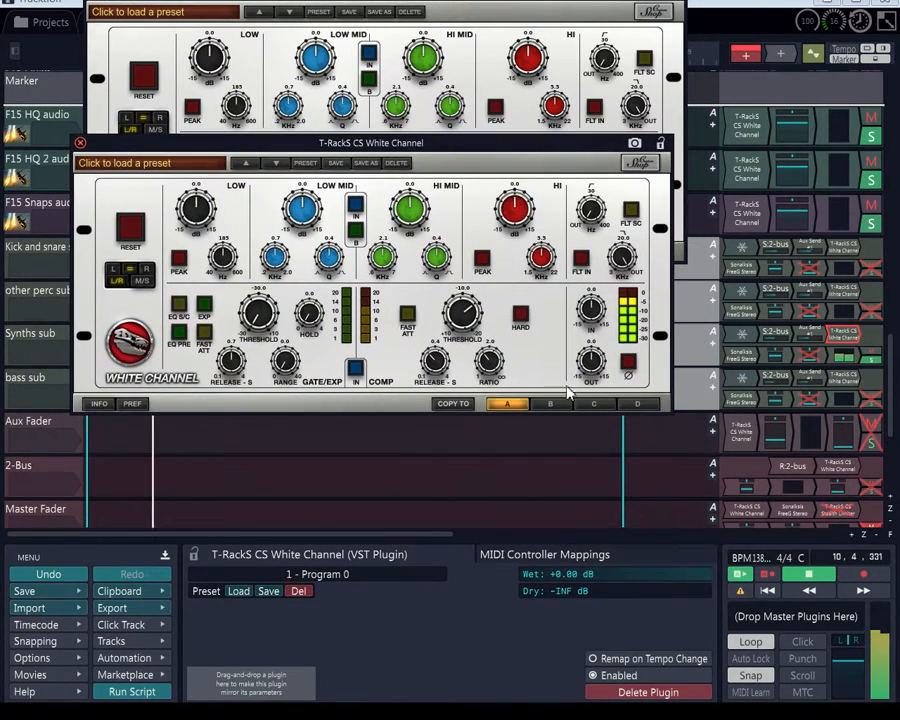
pyautogui.click(838, 360)
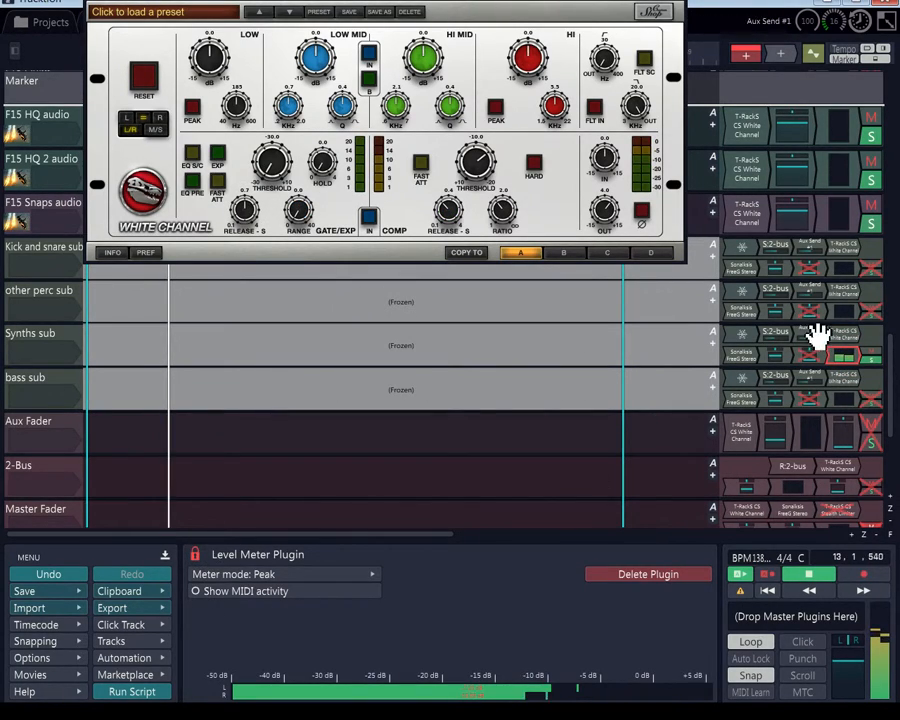
pyautogui.doubleClick(845, 343)
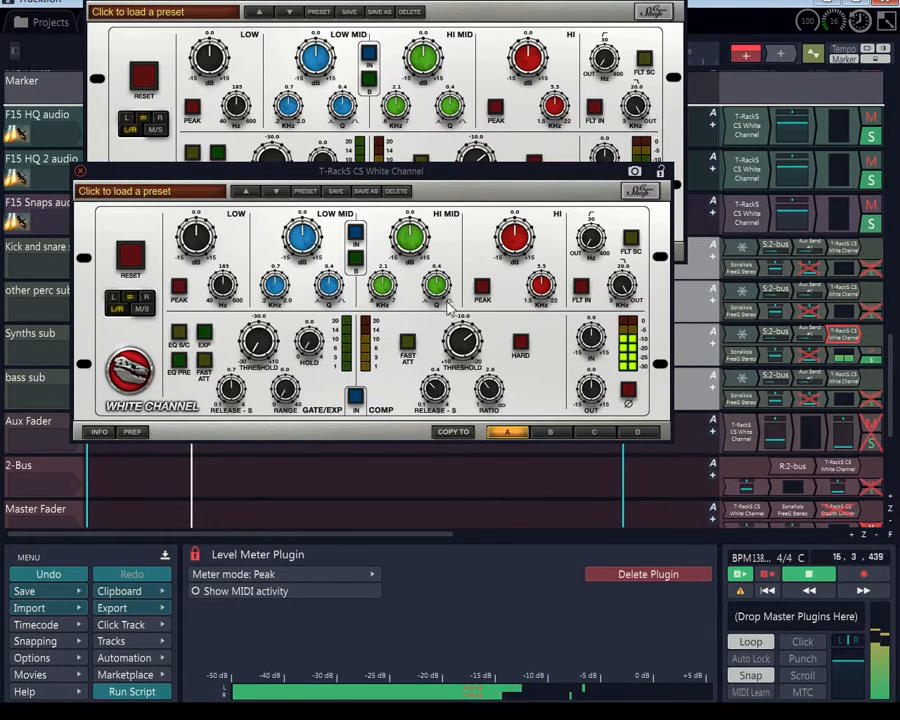
pyautogui.click(80, 170)
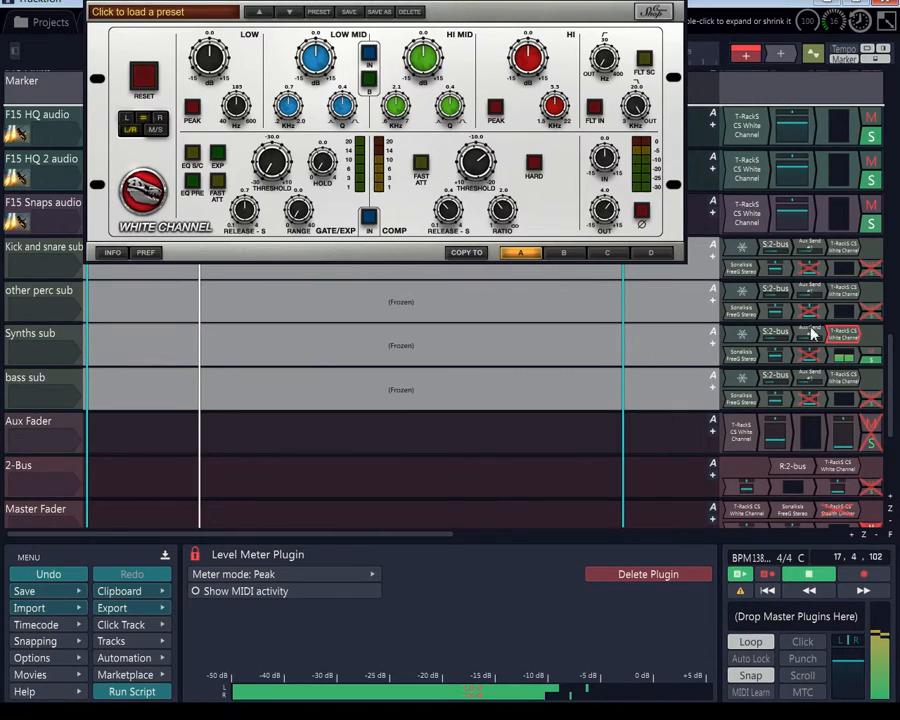
# - Open the Synths sub's FreeG Stereo, move its window into view and set the trim to 0.28 dB
pyautogui.doubleClick(746, 357)
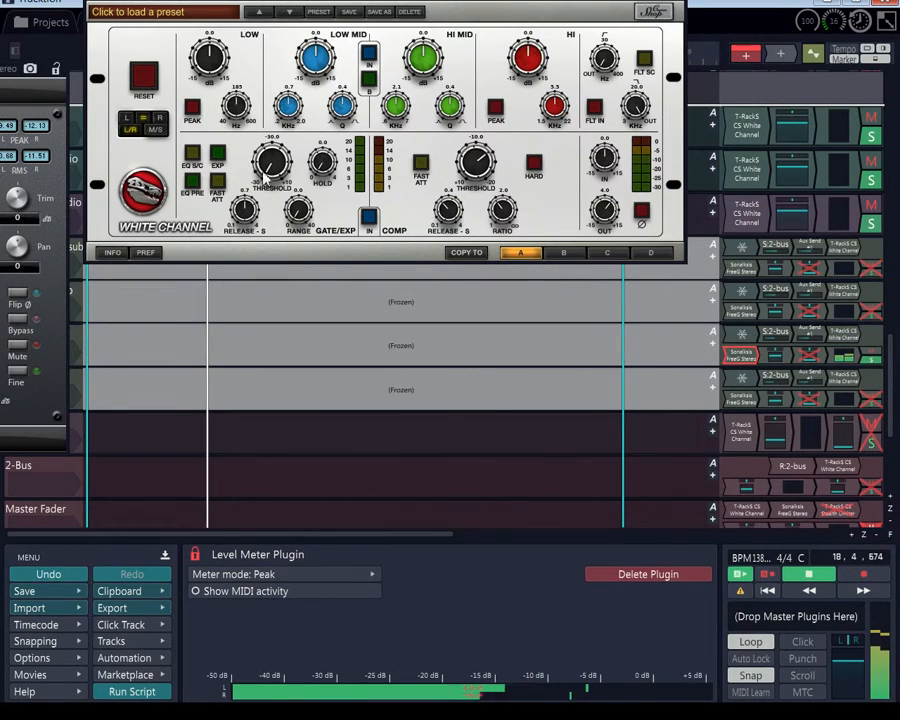
pyautogui.moveTo(11, 81); pyautogui.dragTo(540, 200)
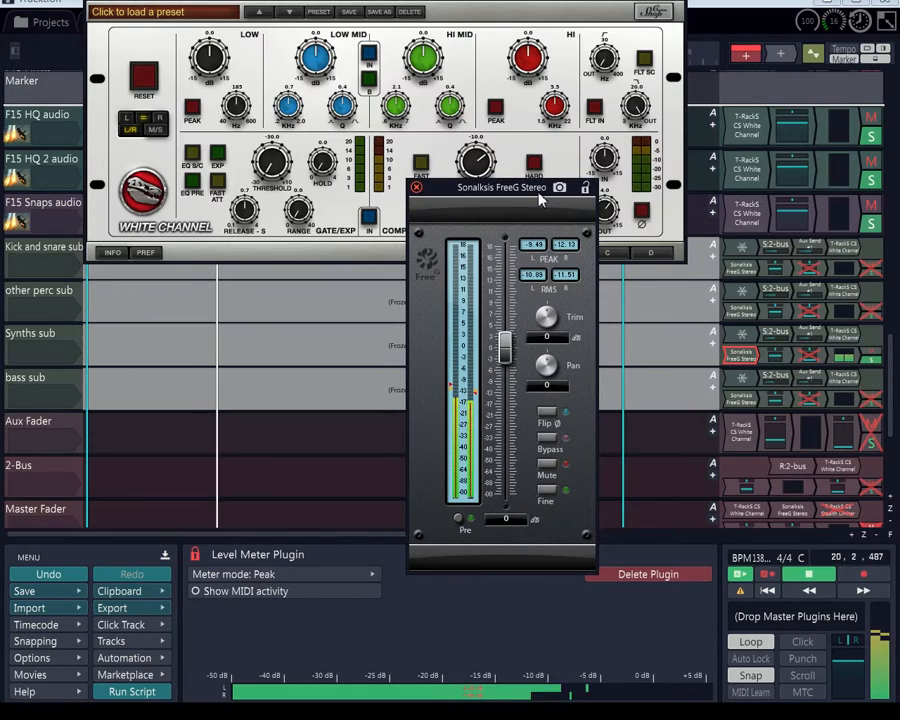
pyautogui.click(555, 338)
pyautogui.write('0')
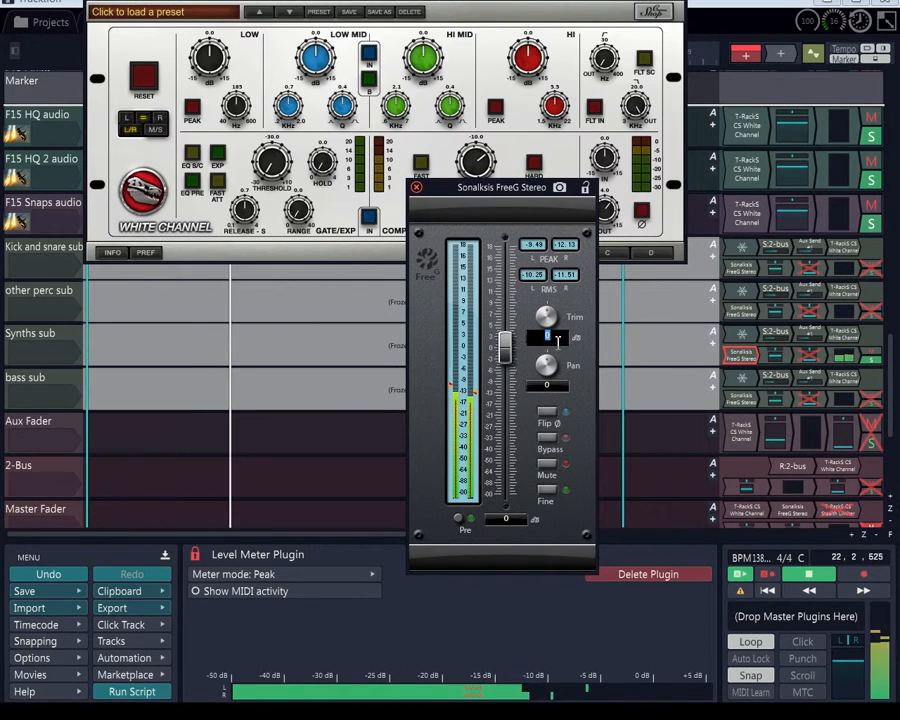
pyautogui.write('.28')
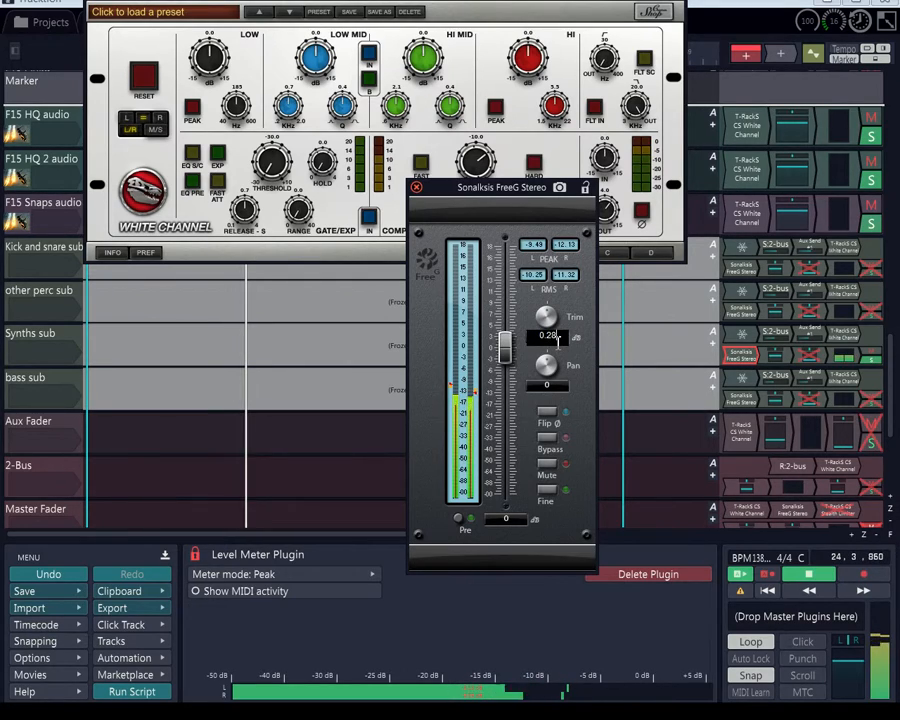
pyautogui.press('Return')
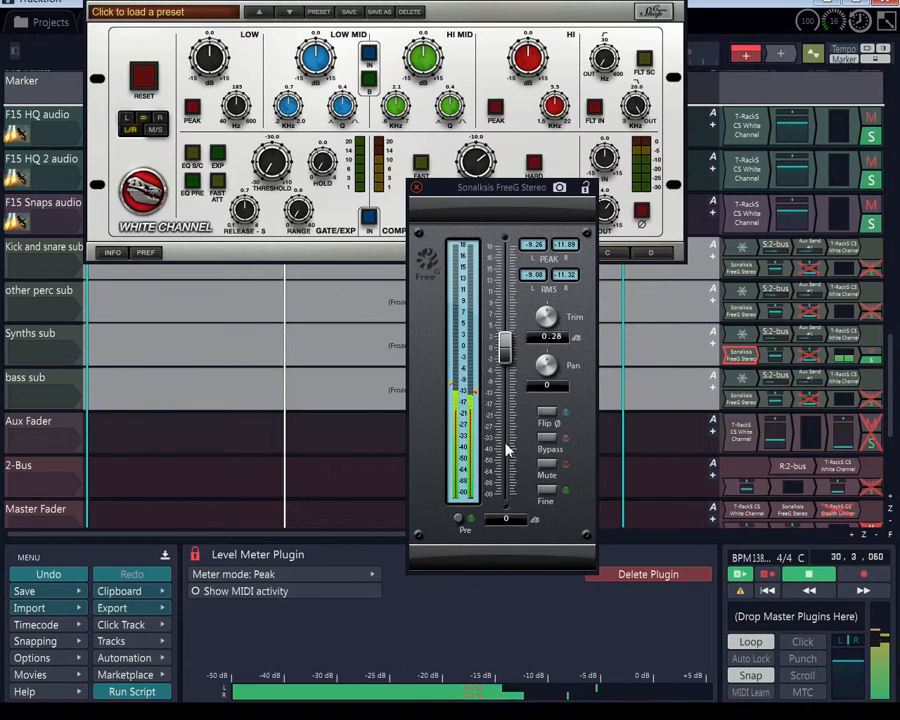
# - Try trims of -1.40 dB and -0.80 dB in the Synths sub's FreeG Stereo while it plays
pyautogui.doubleClick(556, 336)
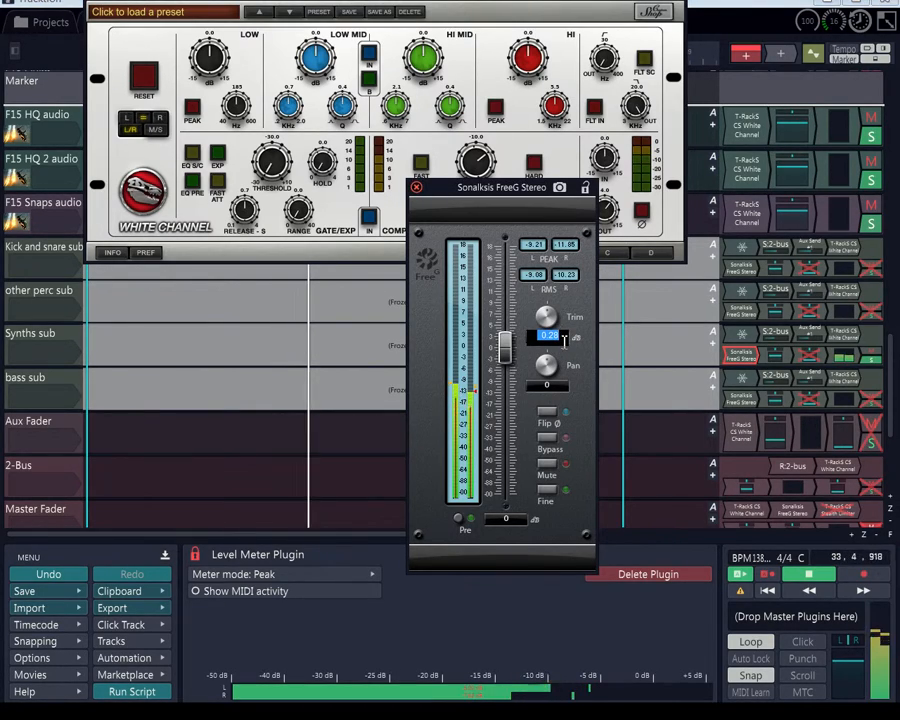
pyautogui.click(564, 339)
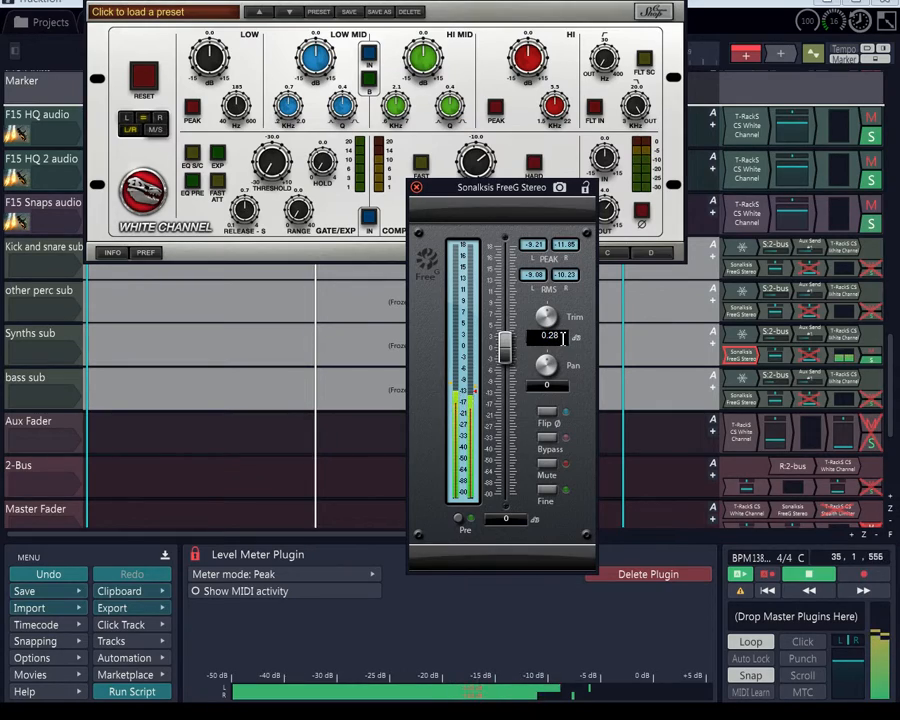
pyautogui.moveTo(564, 339); pyautogui.dragTo(553, 339)
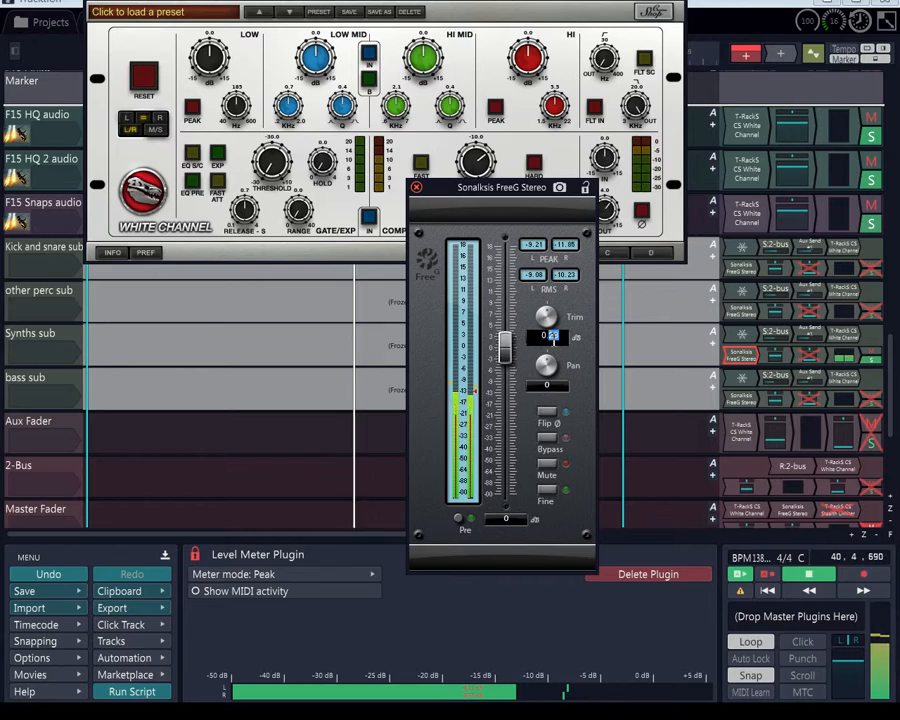
pyautogui.press('BackSpace')
pyautogui.press('BackSpace')
pyautogui.press('BackSpace')
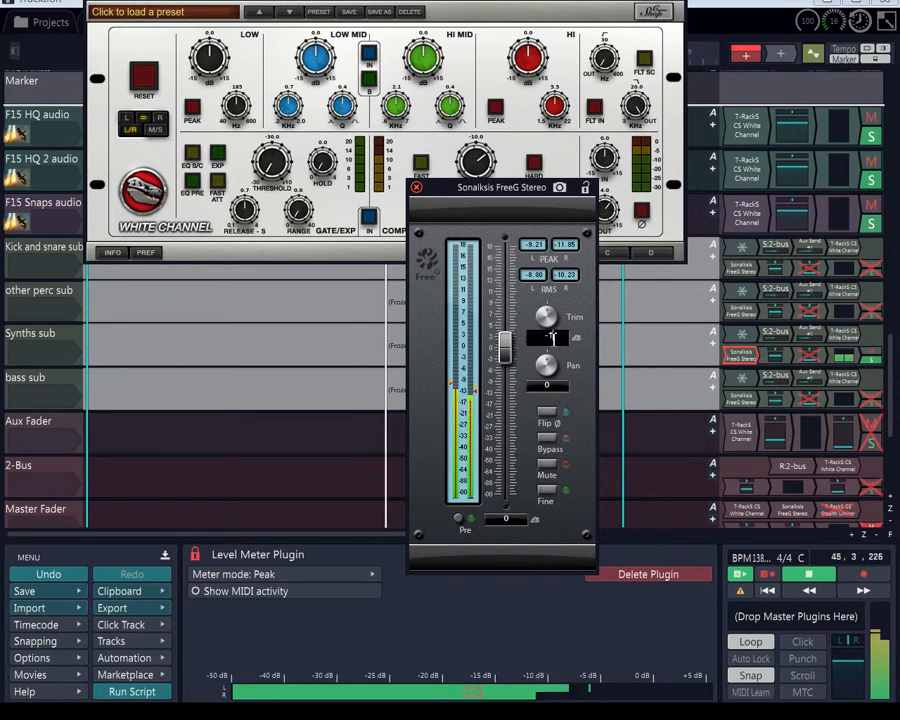
pyautogui.write('-1.4')
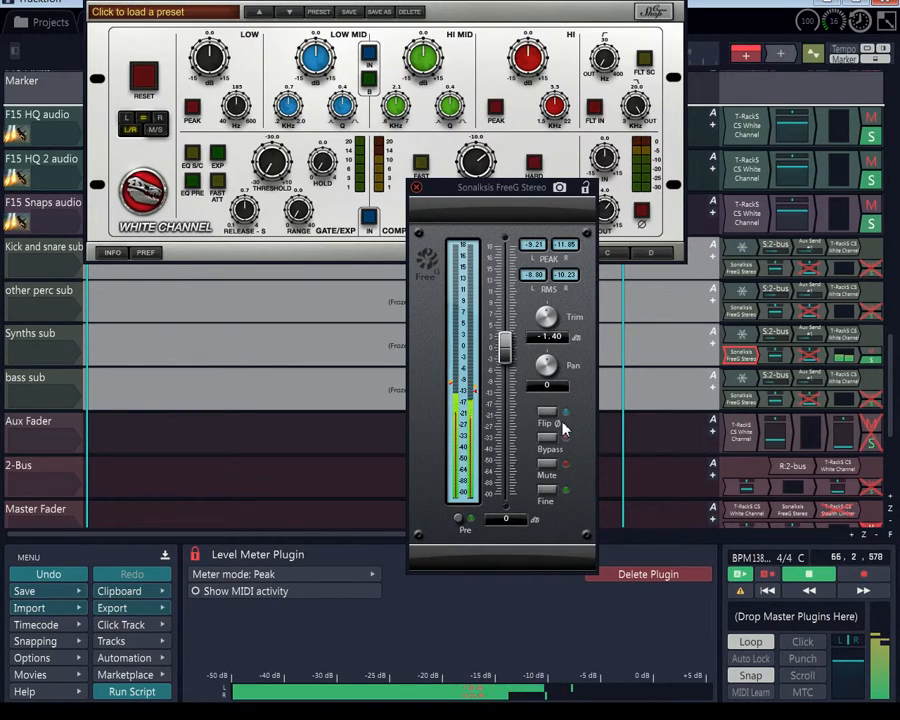
pyautogui.click(547, 339)
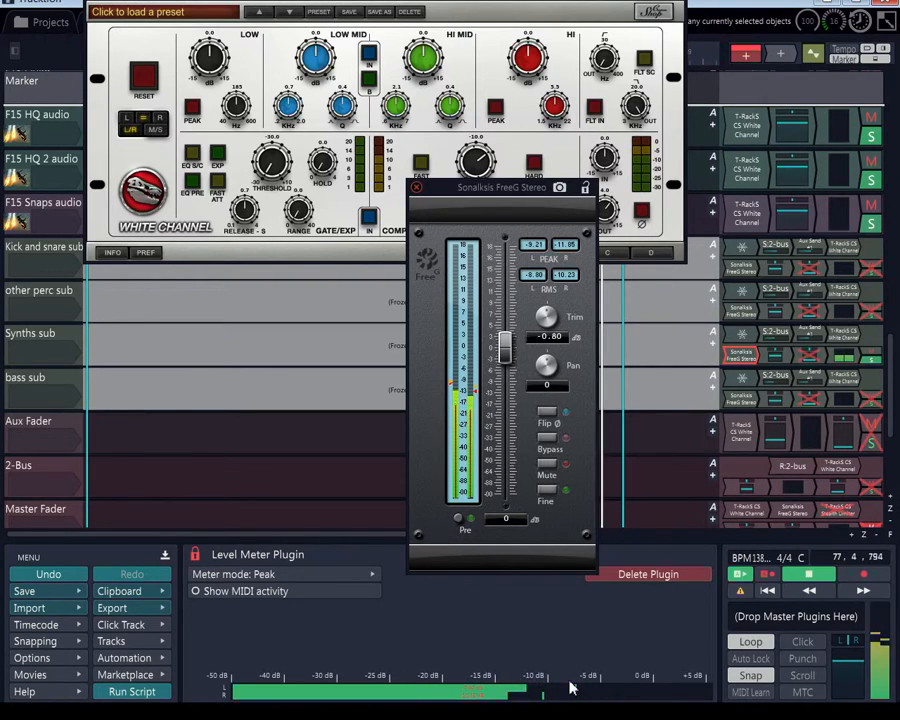
# - Replay the Synths sub from bar 1 and set its FreeG Stereo trim to -0.32 dB
pyautogui.click(767, 591)
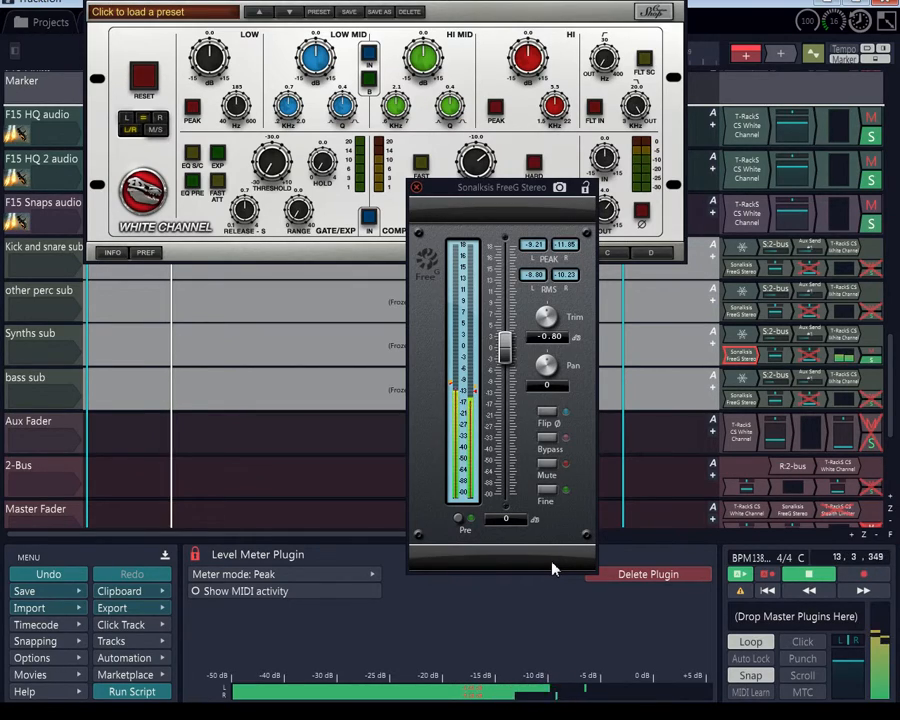
pyautogui.click(561, 341)
pyautogui.moveTo(561, 336); pyautogui.dragTo(549, 338)
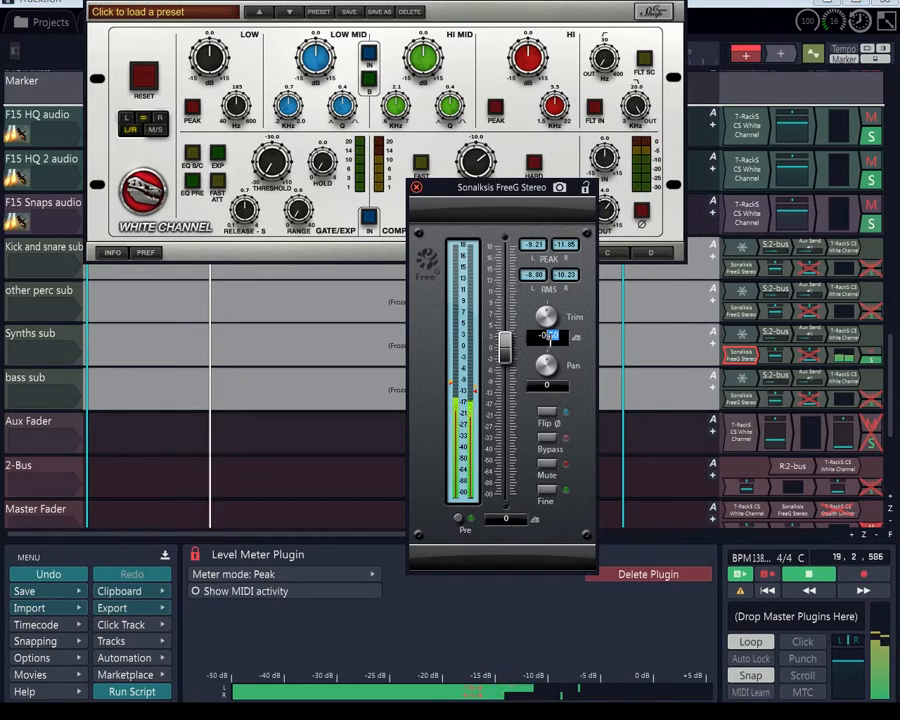
pyautogui.write('32')
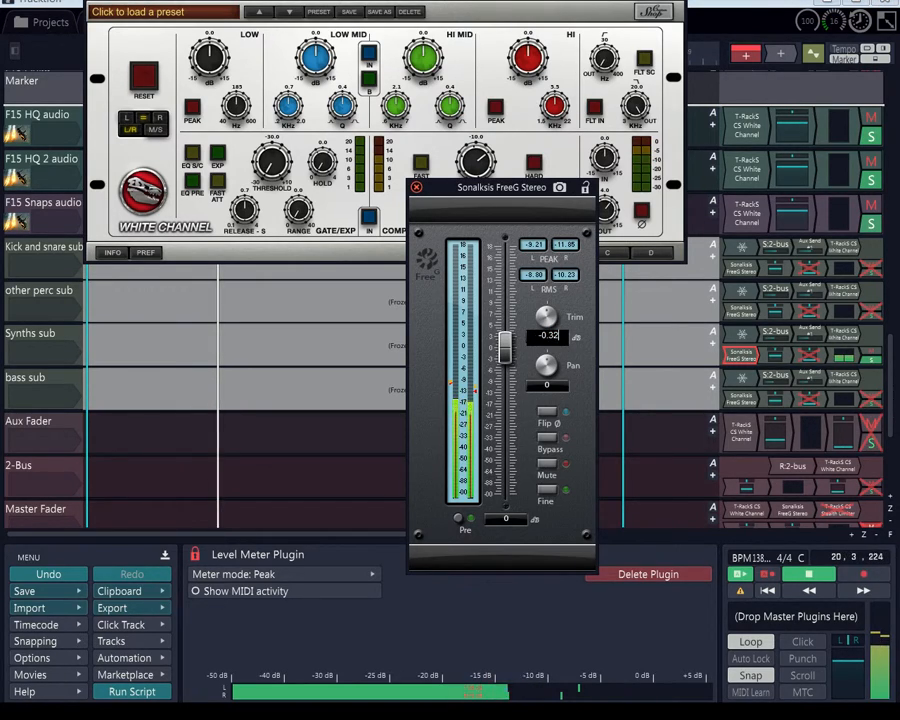
pyautogui.press('Return')
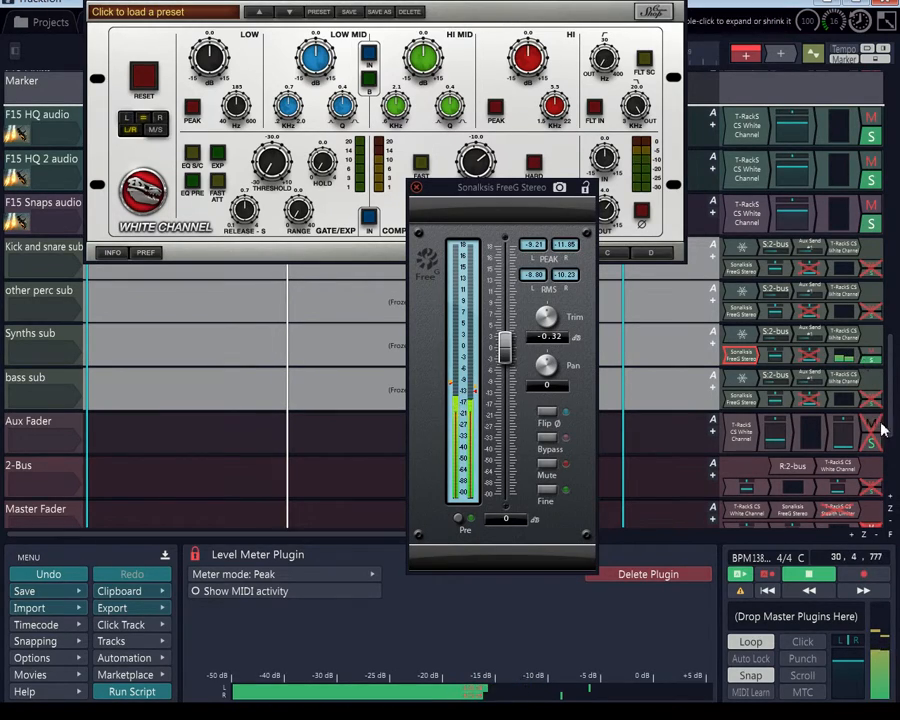
# - Stop playback, switch the solo from the Synths sub to the bass sub, close both plugin windows and select the bass sub track
pyautogui.press('space')
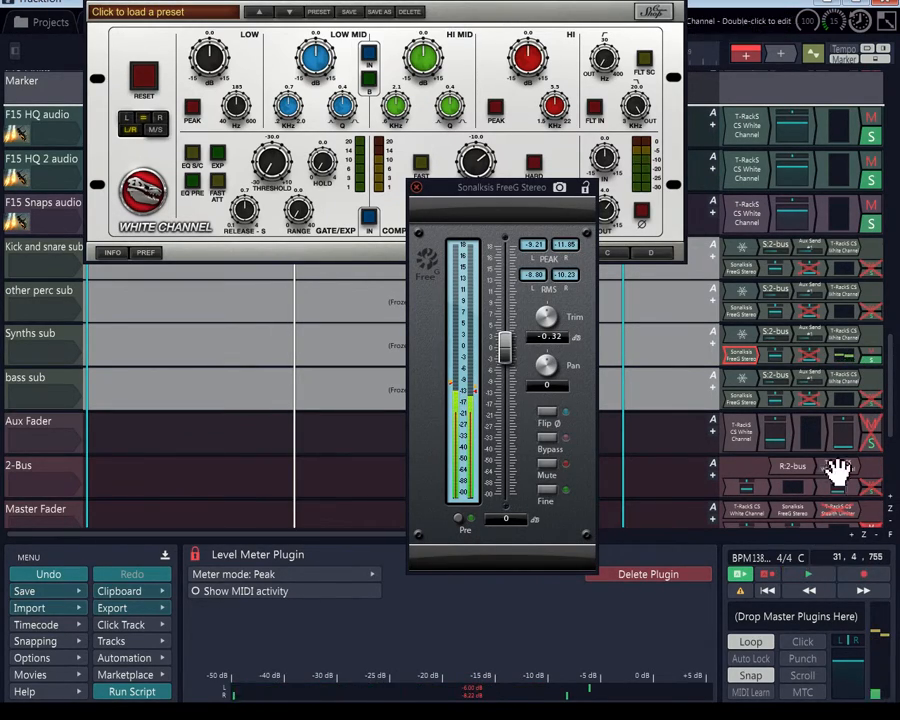
pyautogui.click(872, 410)
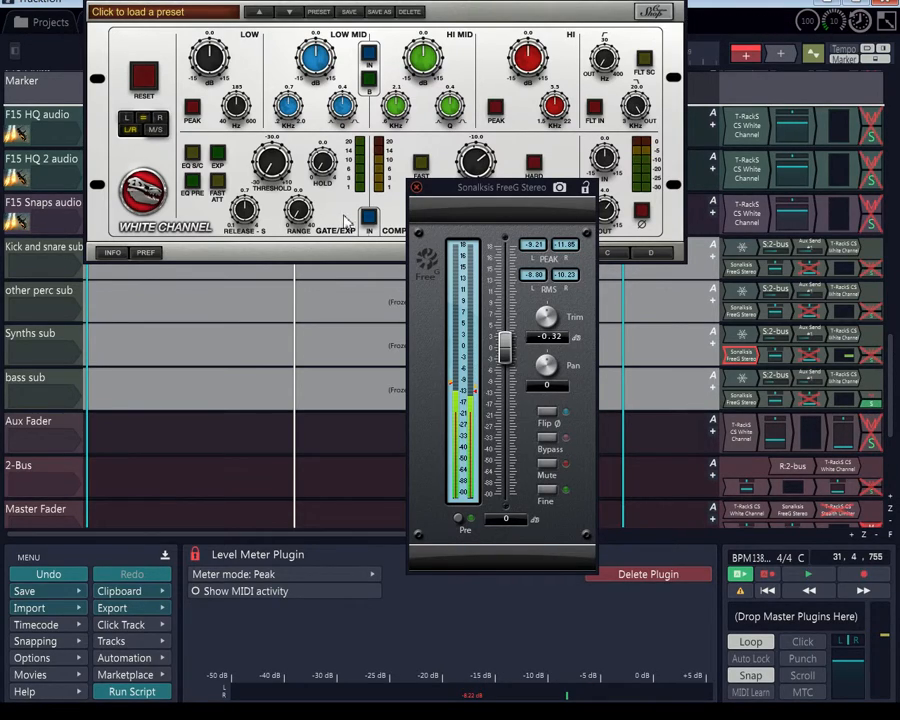
pyautogui.click(416, 188)
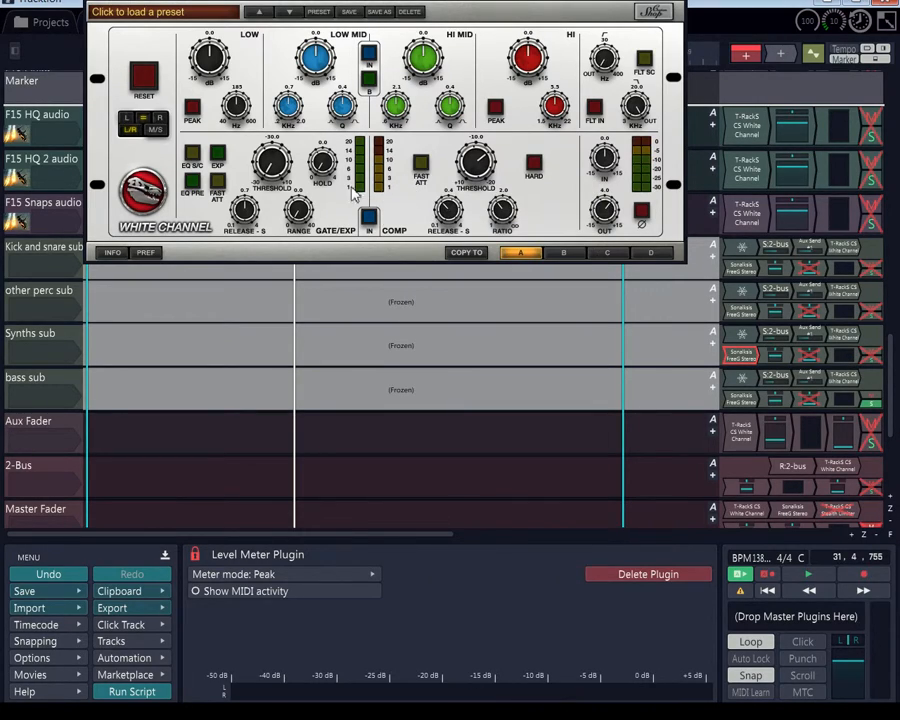
pyautogui.click(93, 2)
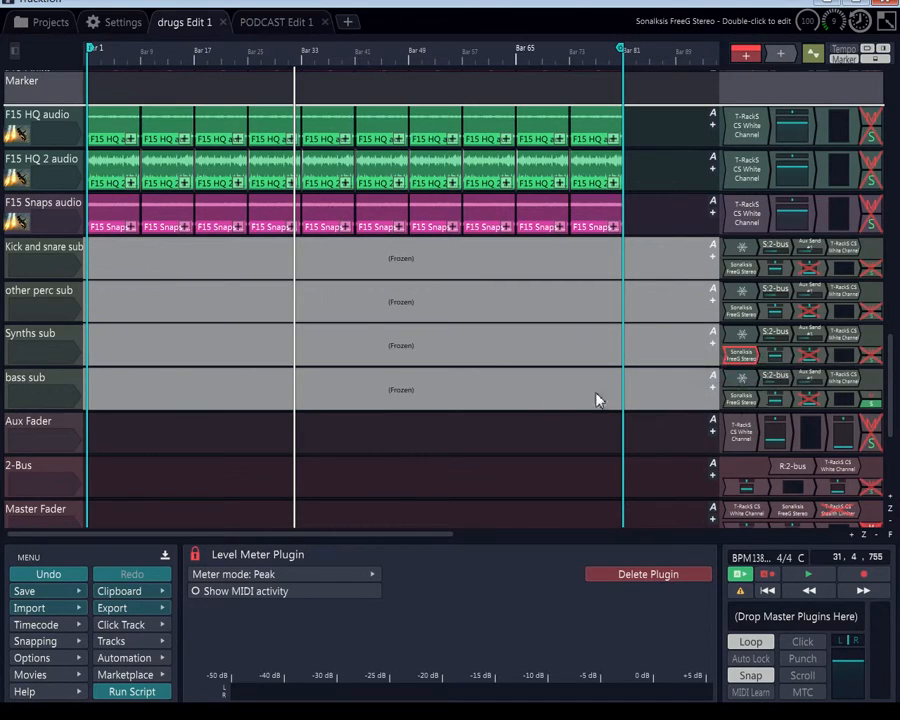
pyautogui.click(25, 389)
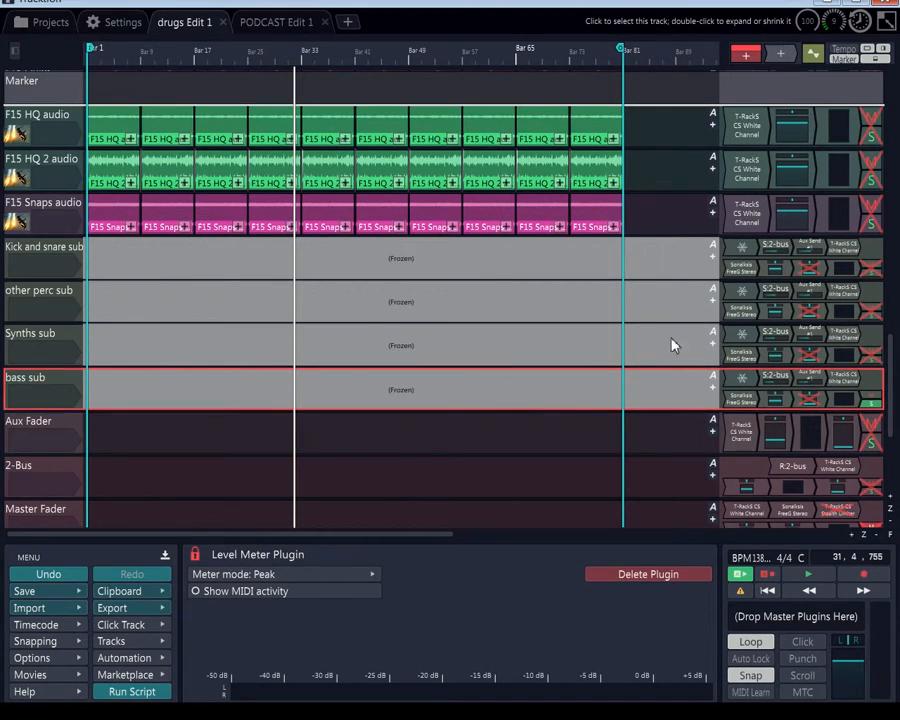
# - Open the bass sub's White Channel, move its window higher and play the soloed bass sub from bar 1
pyautogui.doubleClick(844, 382)
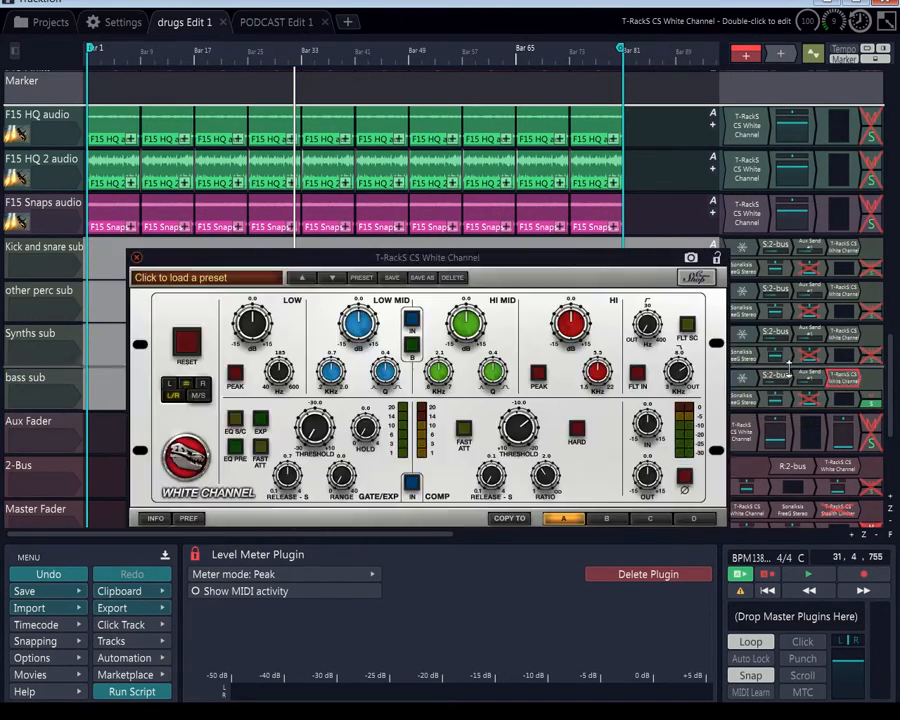
pyautogui.click(432, 247)
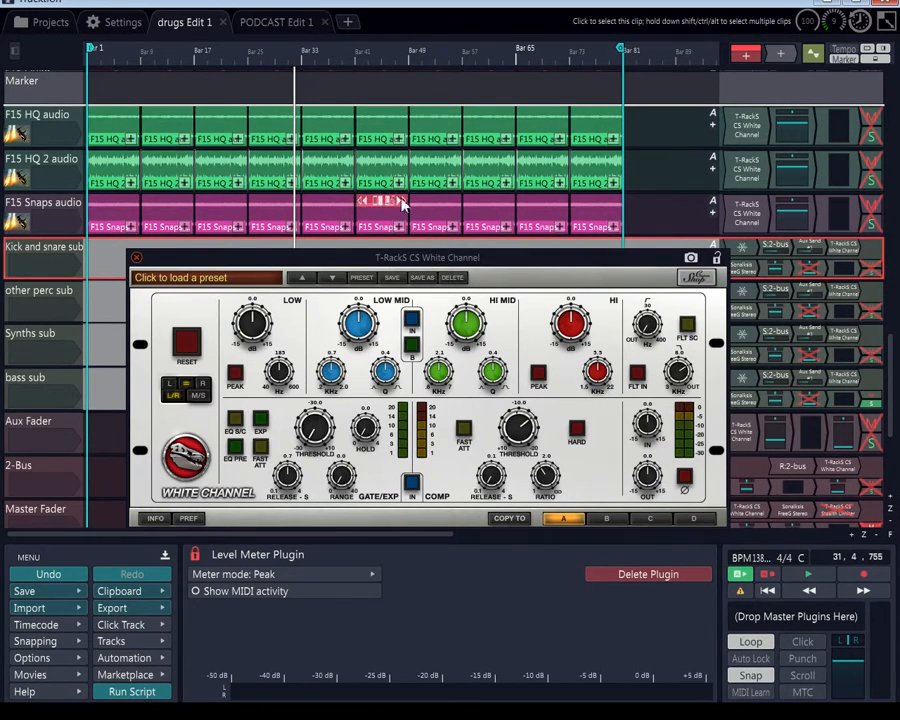
pyautogui.moveTo(370, 257); pyautogui.dragTo(352, 118)
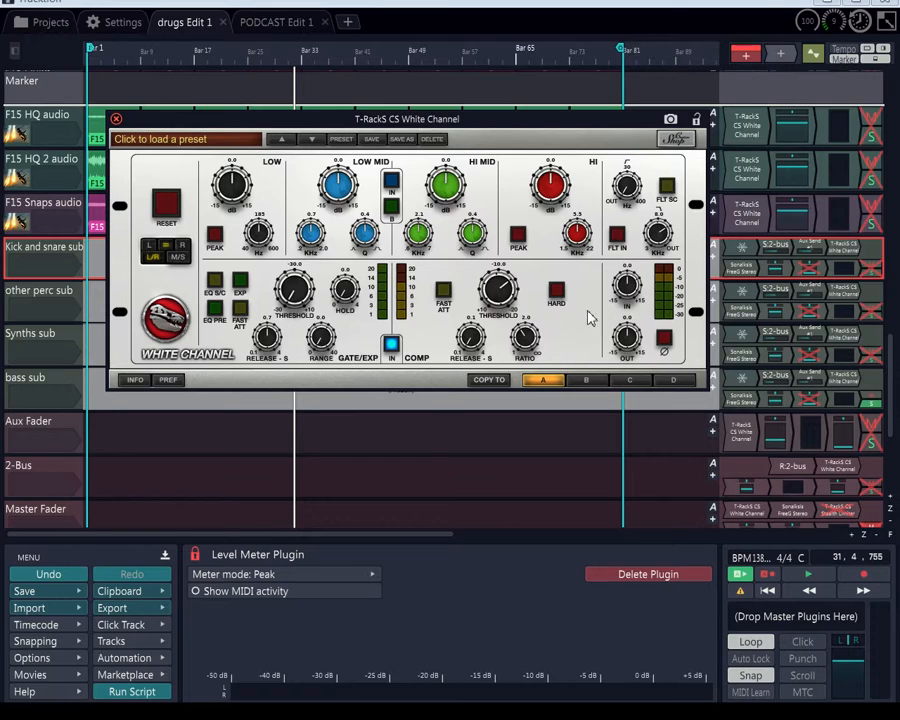
pyautogui.click(768, 591)
pyautogui.click(803, 578)
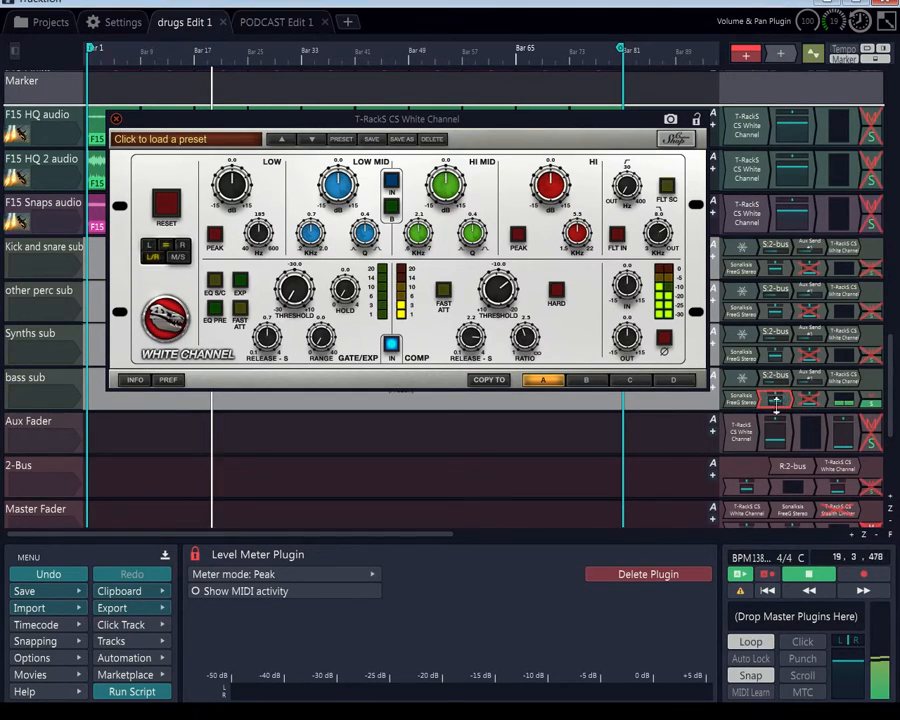
# - Unlock the properties panel and set the bass sub's Volume & Pan volume to -12.00 dB
pyautogui.click(194, 555)
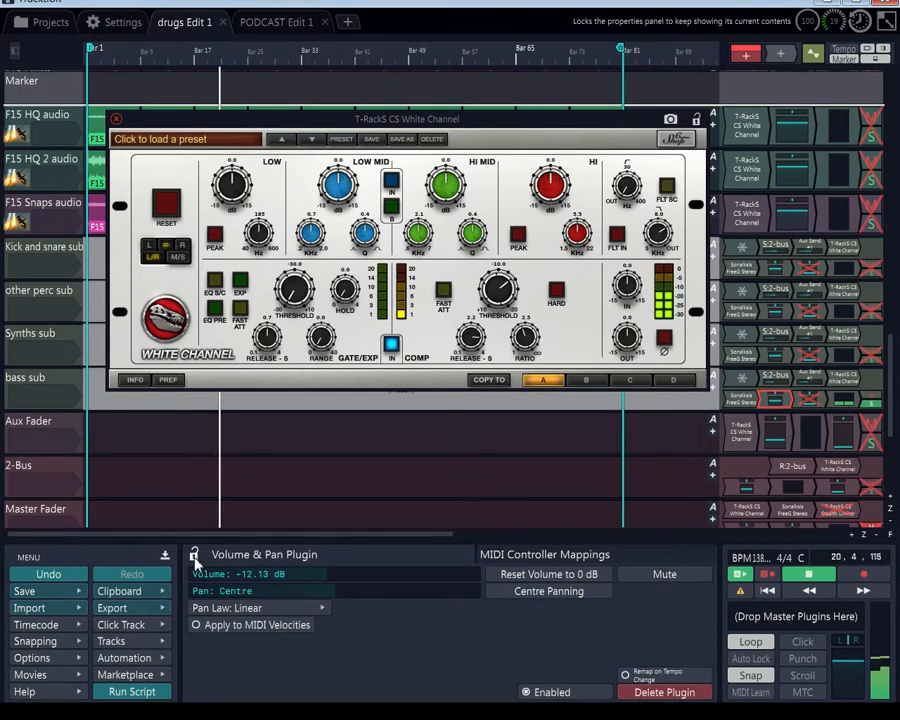
pyautogui.click(264, 577)
pyautogui.click(264, 575)
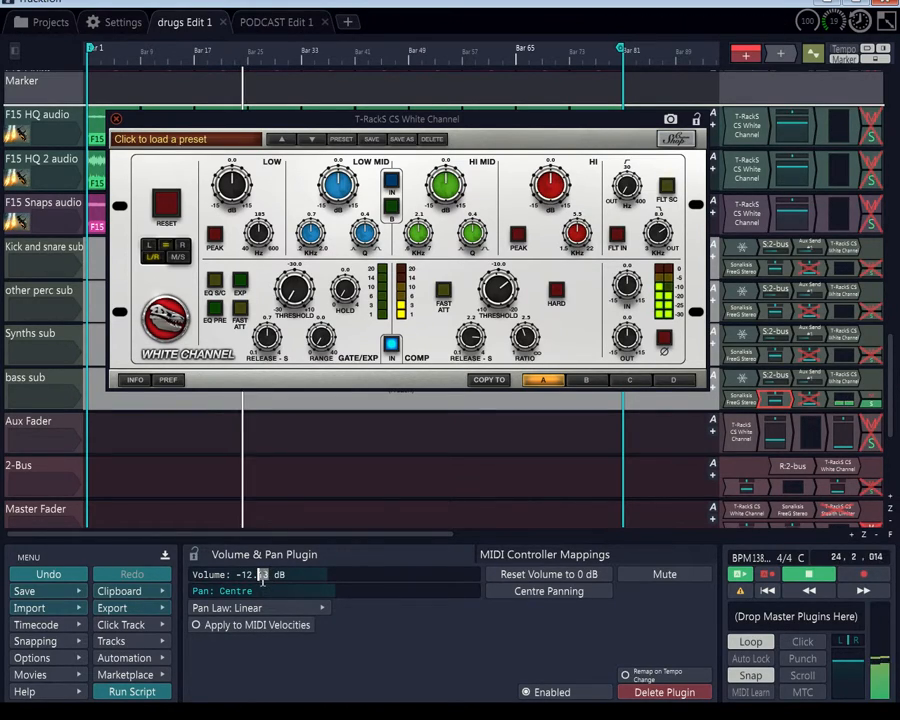
pyautogui.write('00')
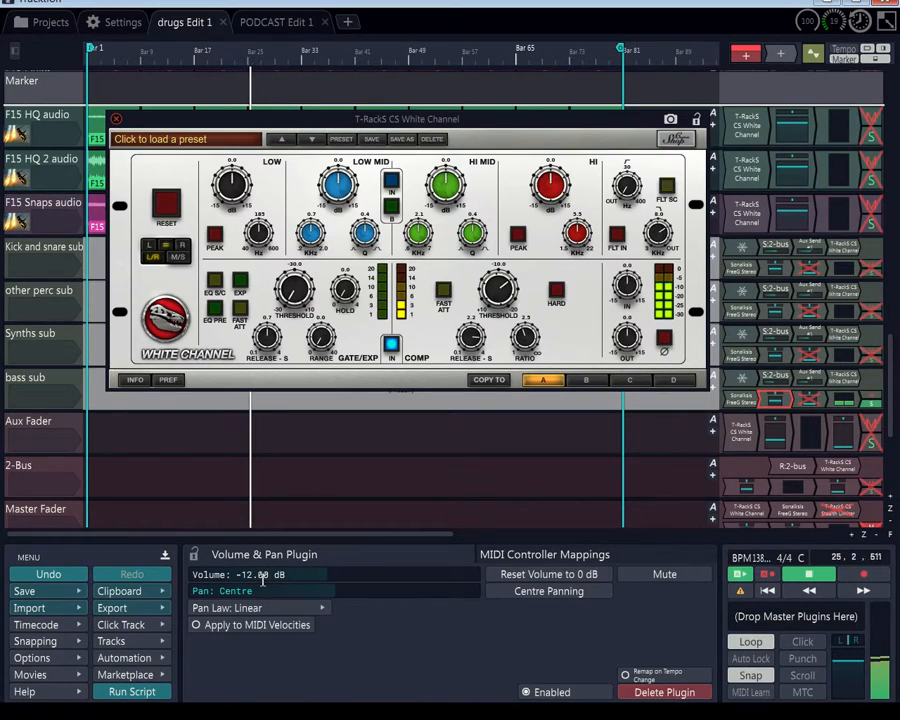
# - Raise the bass sub's White Channel output to 6.0 dB while checking its level meter and fader volume
pyautogui.click(840, 403)
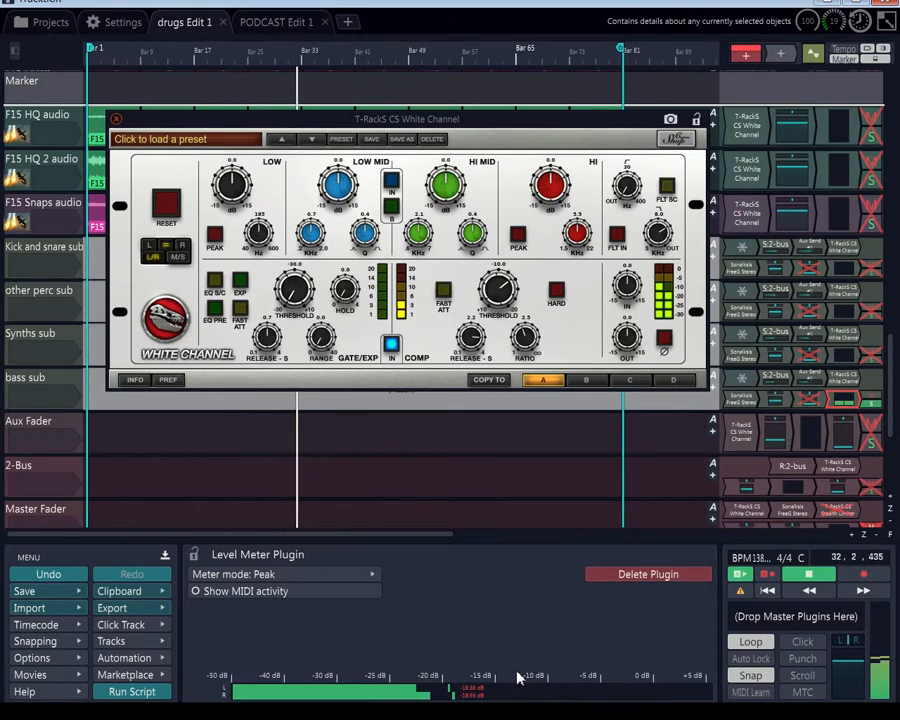
pyautogui.moveTo(629, 339); pyautogui.dragTo(637, 318)
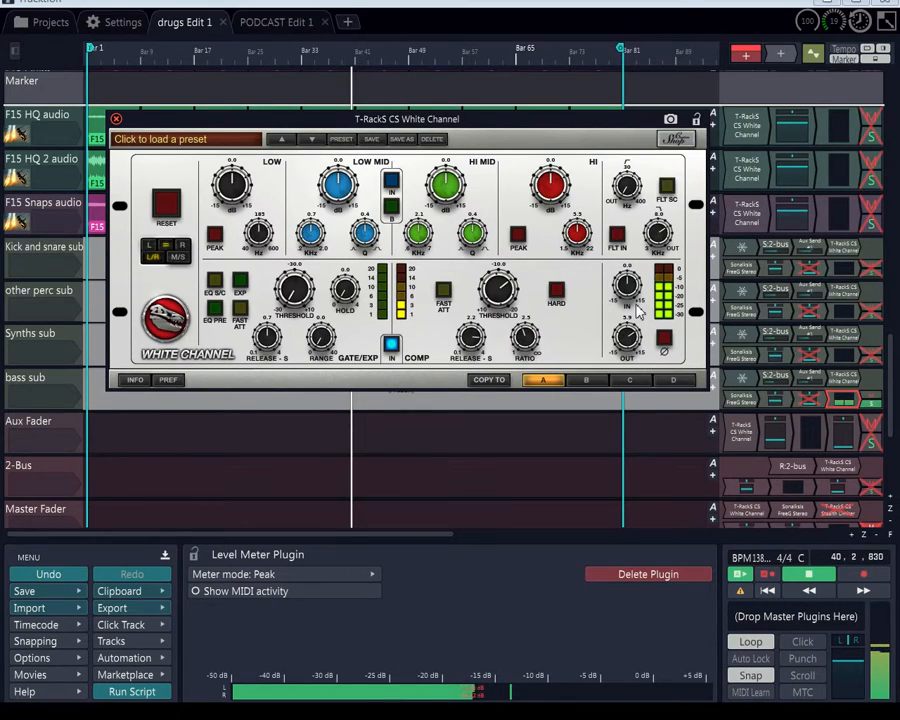
pyautogui.click(768, 400)
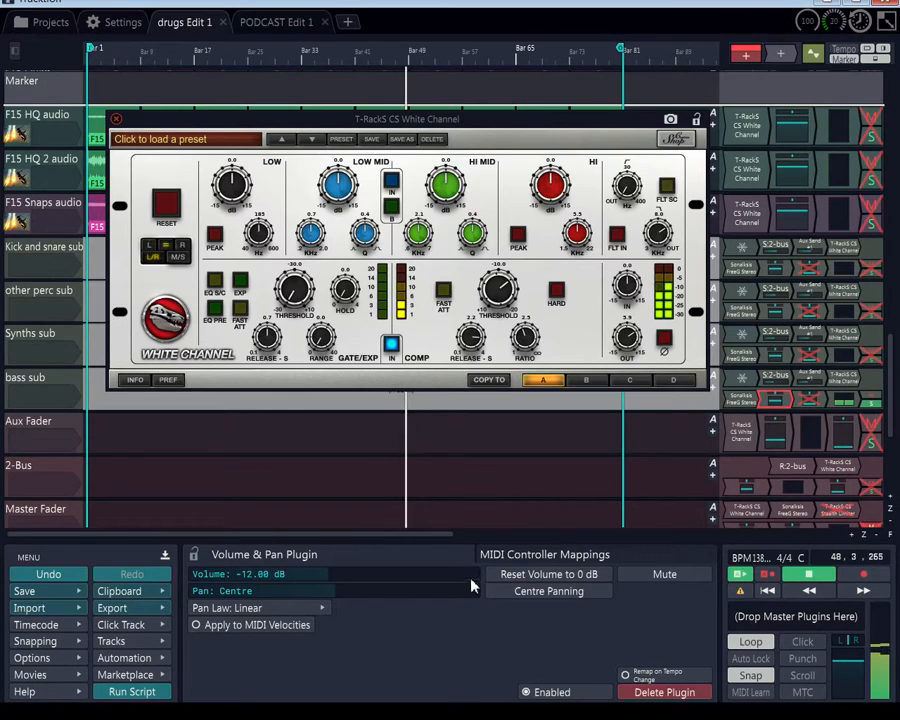
pyautogui.doubleClick(264, 578)
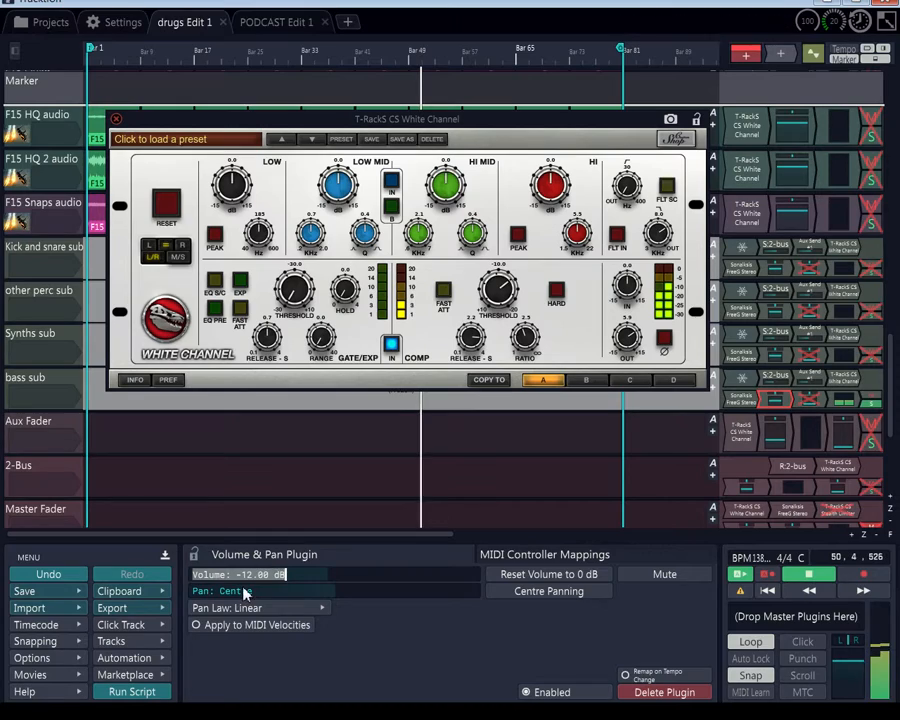
pyautogui.click(277, 574)
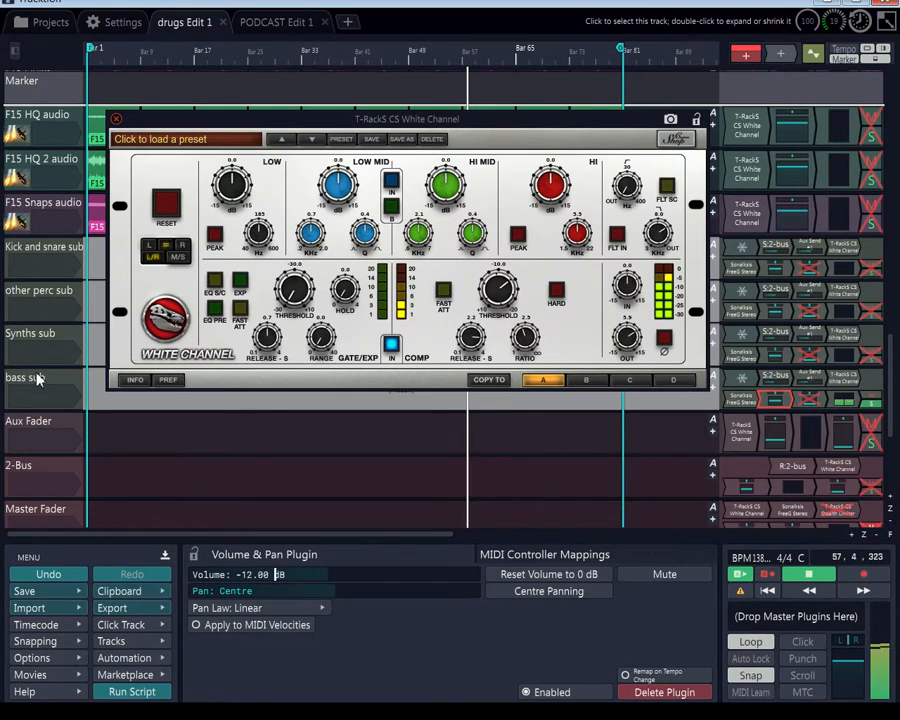
pyautogui.click(36, 337)
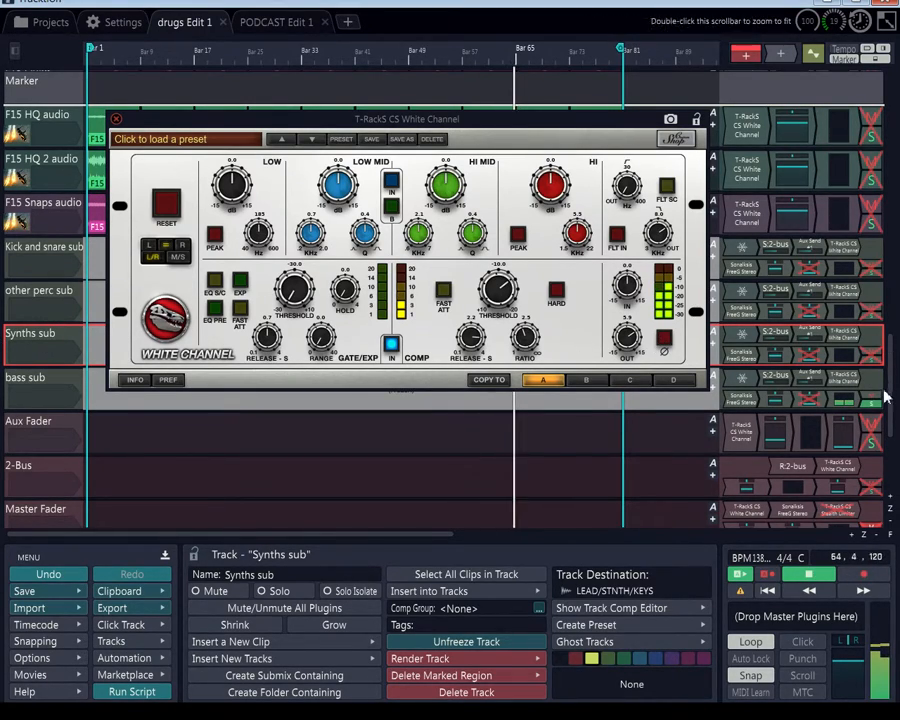
pyautogui.click(836, 404)
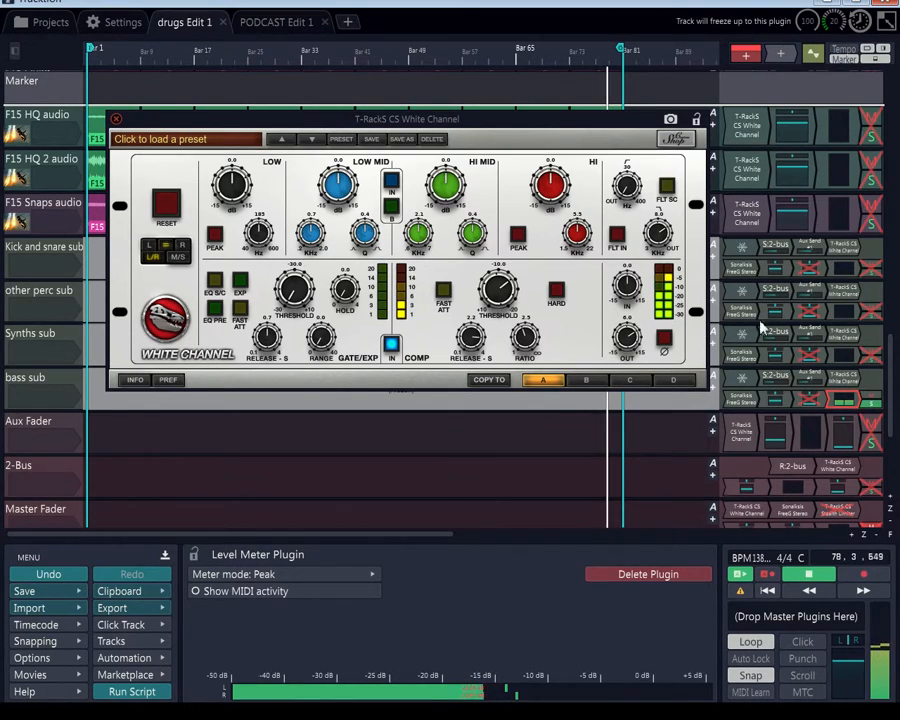
# - Open the bass sub's FreeG Stereo, move it into view, set the trim to 0.97 dB and close the White Channel
pyautogui.click(748, 405)
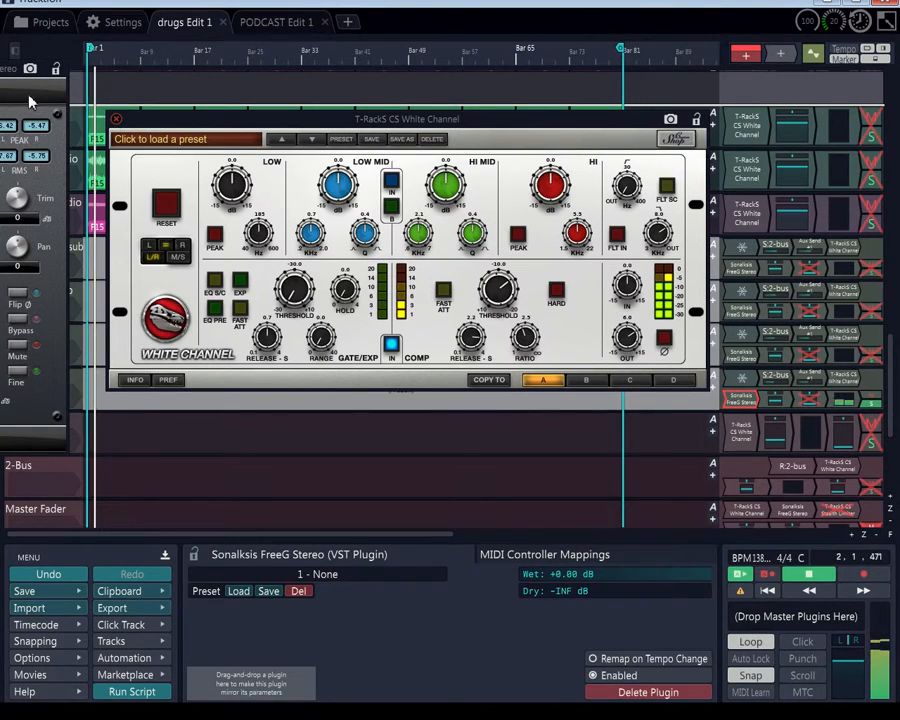
pyautogui.moveTo(17, 70); pyautogui.dragTo(589, 211)
pyautogui.click(597, 359)
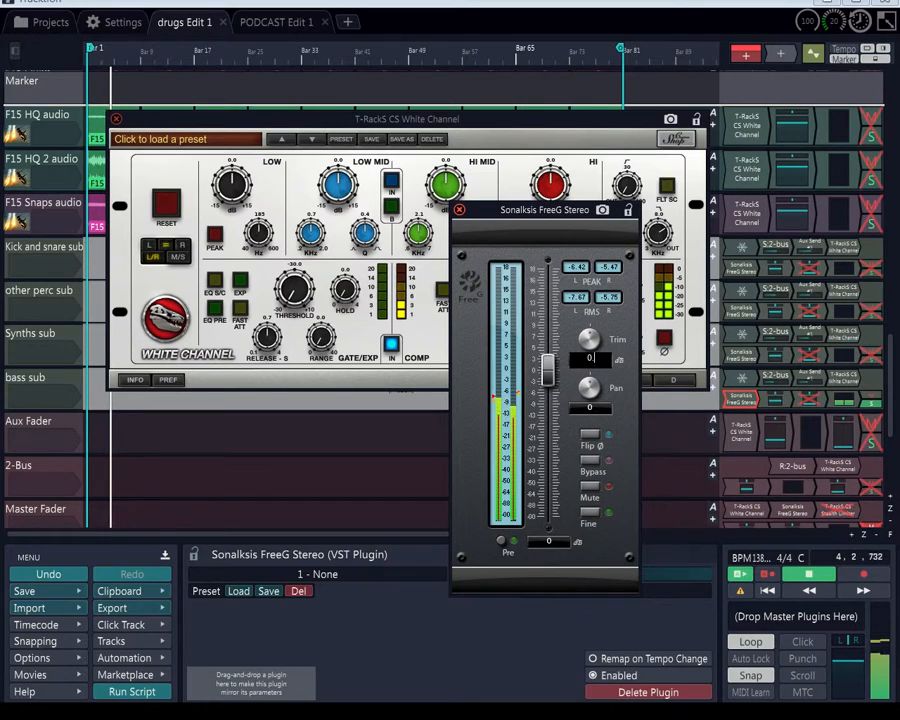
pyautogui.write('0.97')
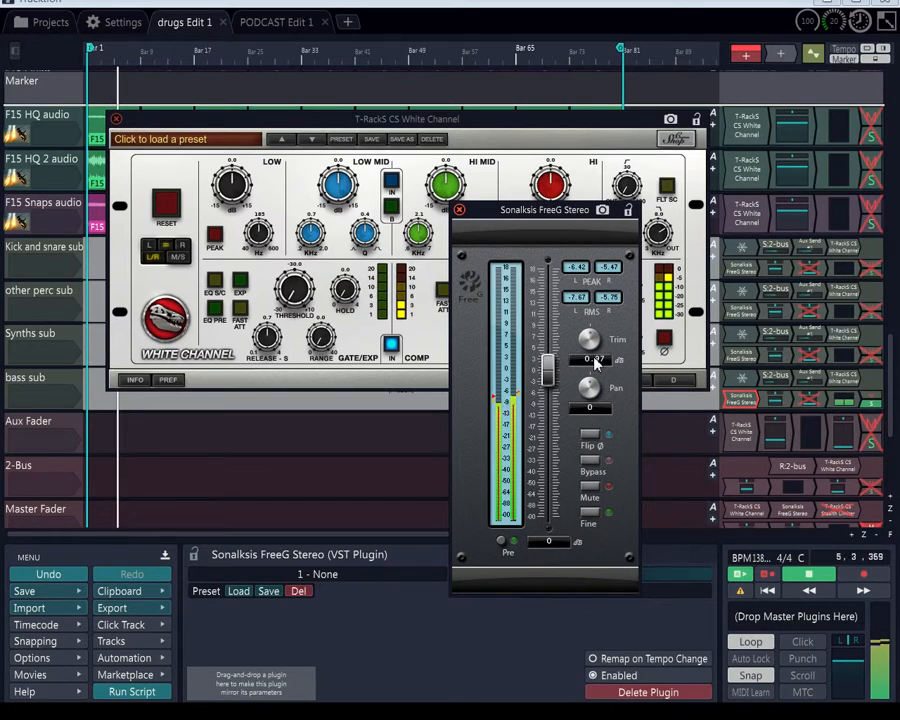
pyautogui.click(116, 118)
pyautogui.click(116, 118)
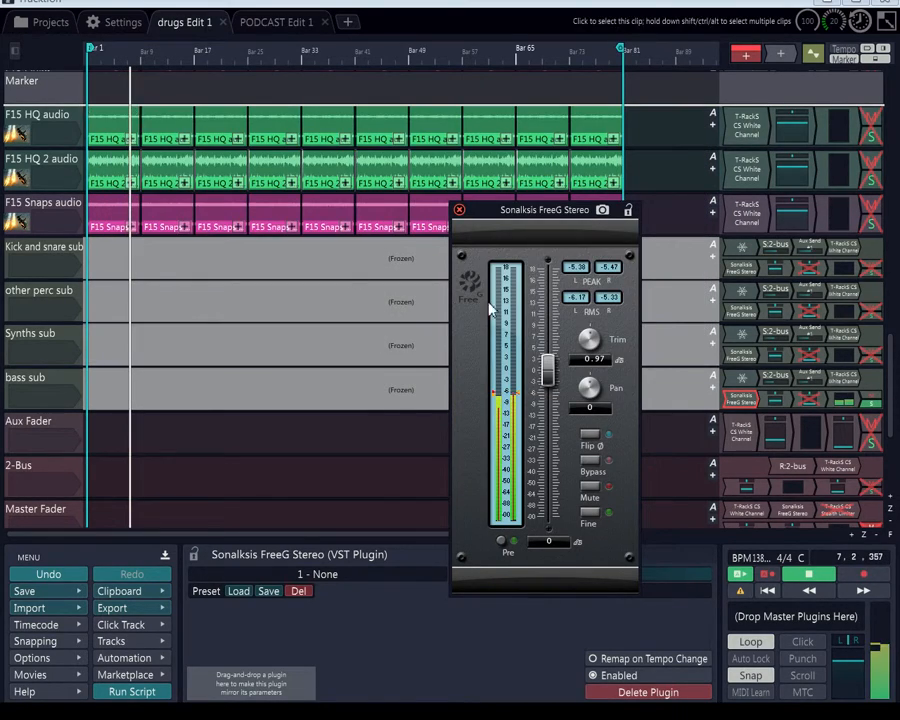
# - Check the bass sub's level meter, reopen its FreeG Stereo to set the trim to 0.95 dB, and close the plugin window
pyautogui.click(836, 400)
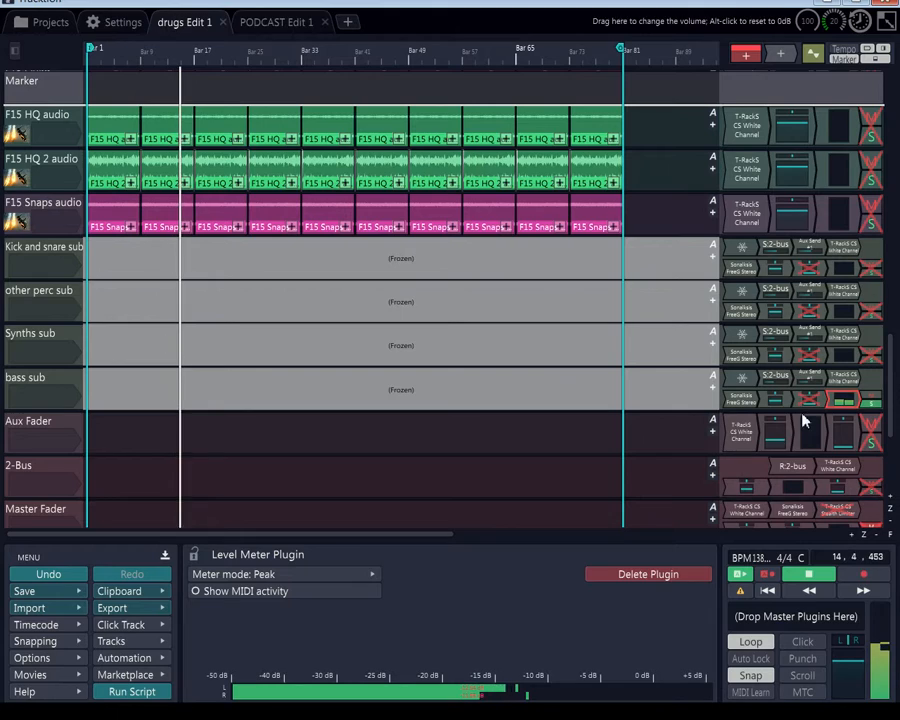
pyautogui.doubleClick(752, 403)
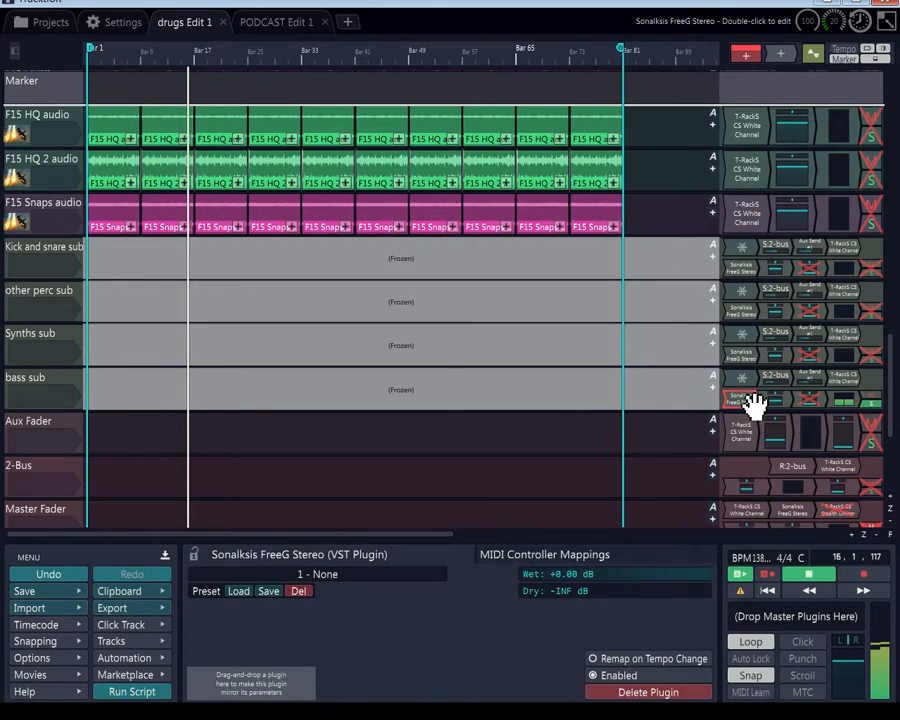
pyautogui.click(601, 387)
pyautogui.doubleClick(602, 387)
pyautogui.click(605, 387)
pyautogui.press('BackSpace')
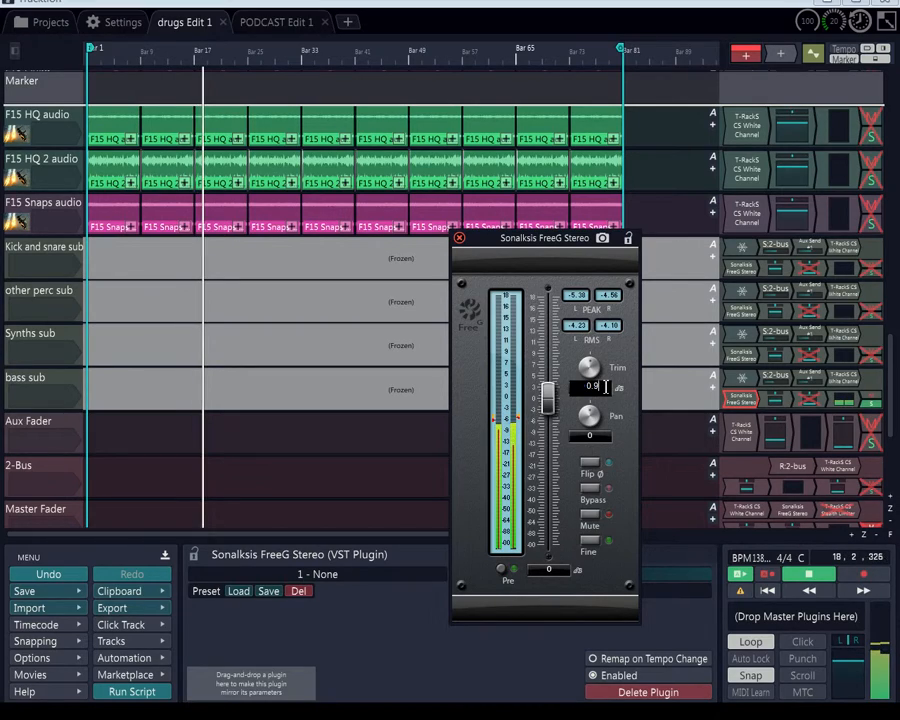
pyautogui.write('5')
pyautogui.click(620, 356)
pyautogui.doubleClick(604, 391)
pyautogui.click(604, 392)
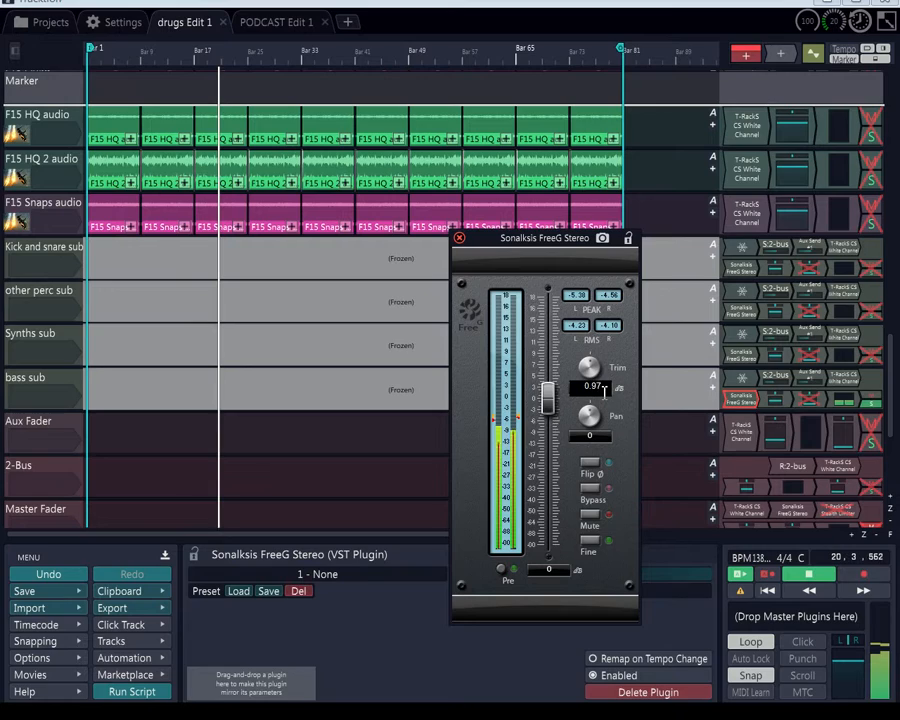
pyautogui.press('BackSpace')
pyautogui.write('5')
pyautogui.press('Return')
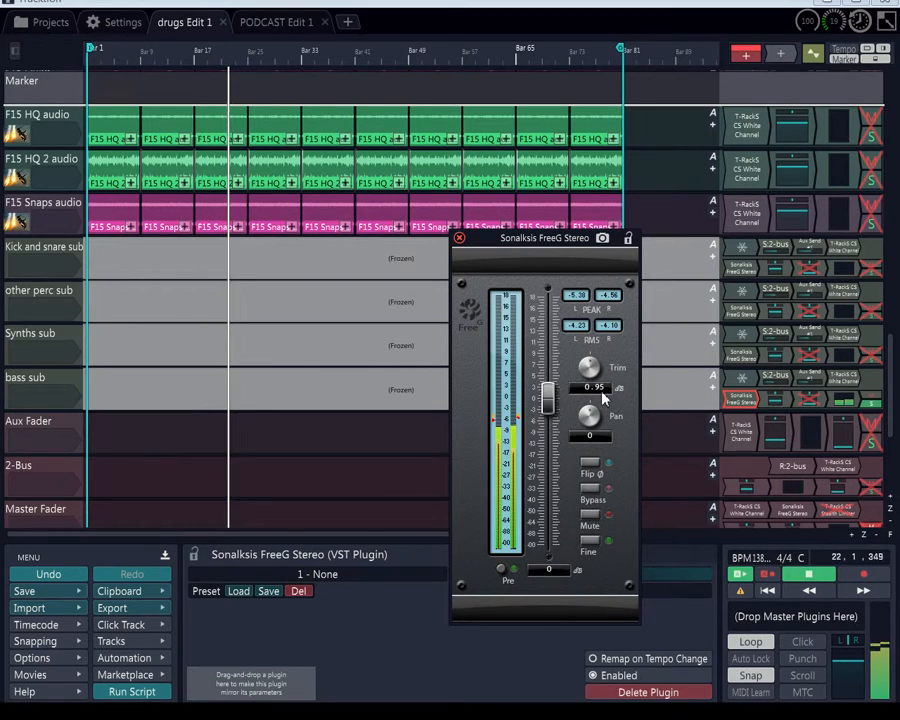
pyautogui.click(459, 238)
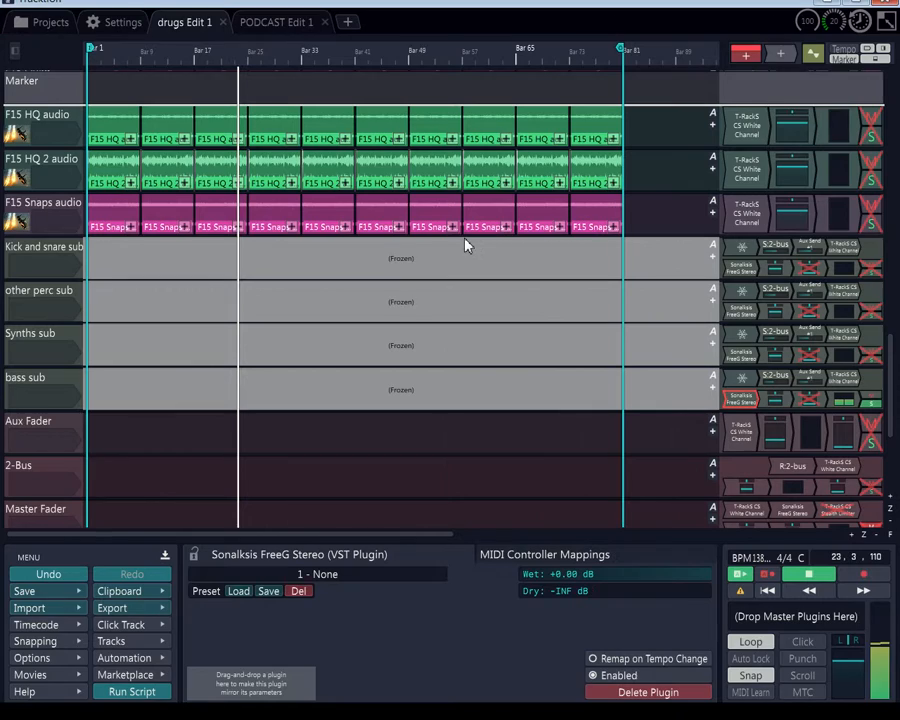
# - Recheck the bass sub's level meter, stop playback and clear the track's solo
pyautogui.click(840, 402)
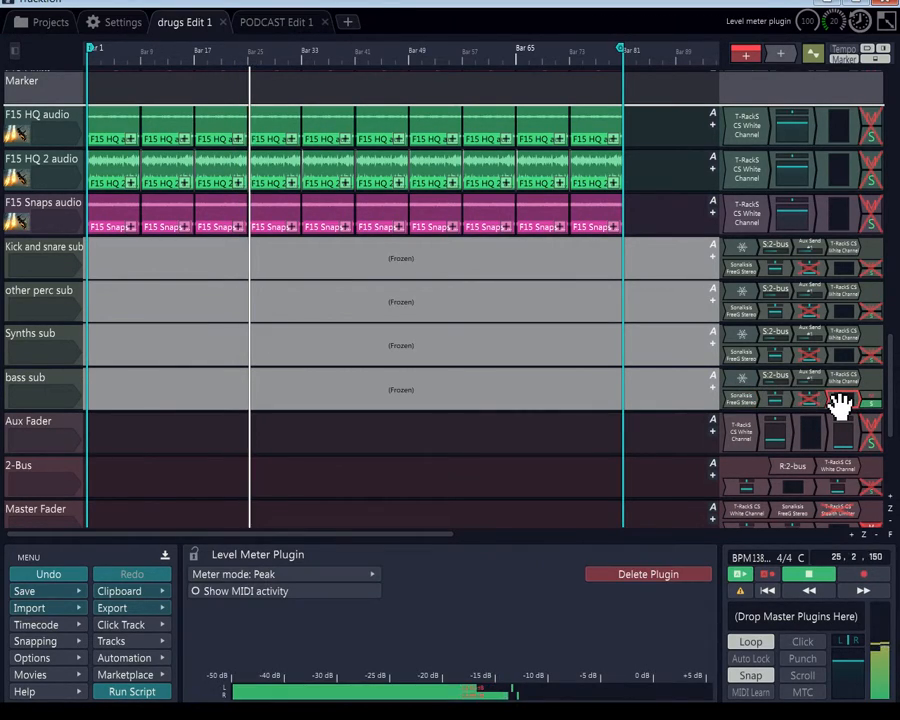
pyautogui.click(748, 401)
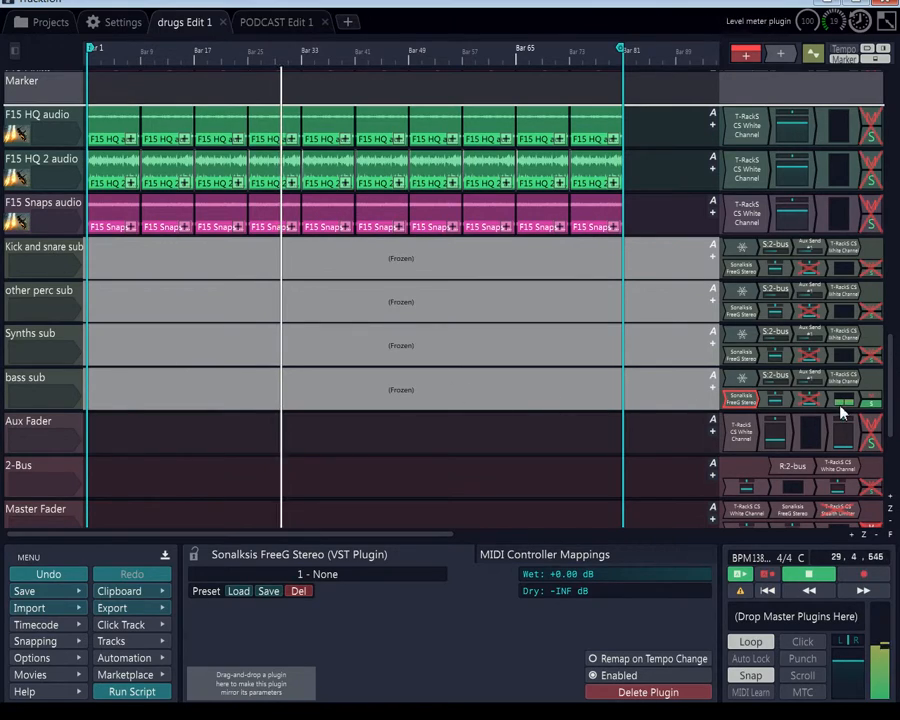
pyautogui.click(805, 575)
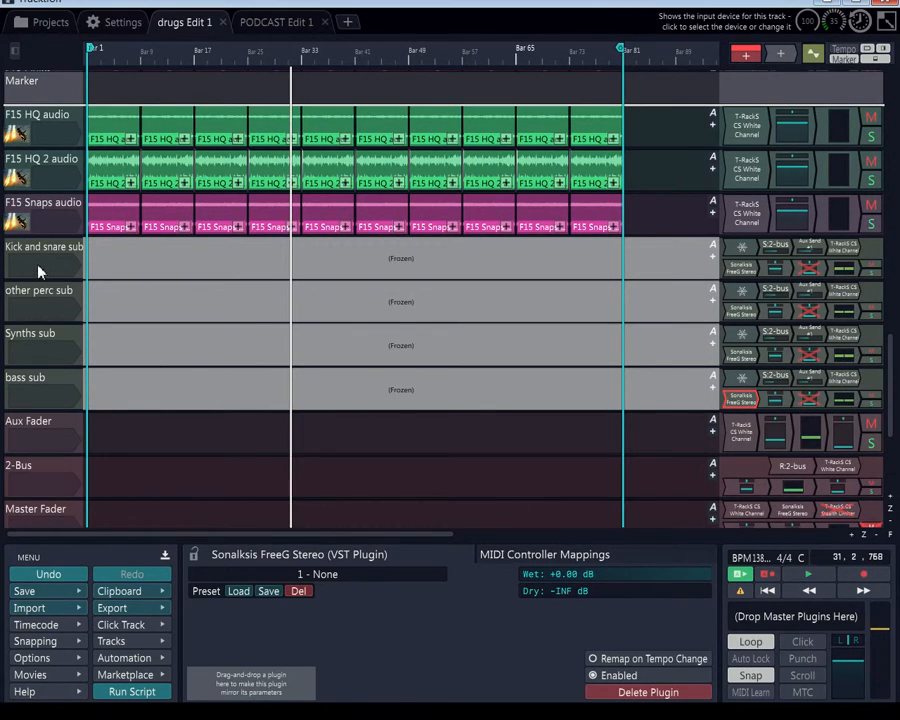
# - Review the four frozen submix tracks, the other perc sub's aux send and the Kick and snare sub's fader volume
pyautogui.click(24, 378)
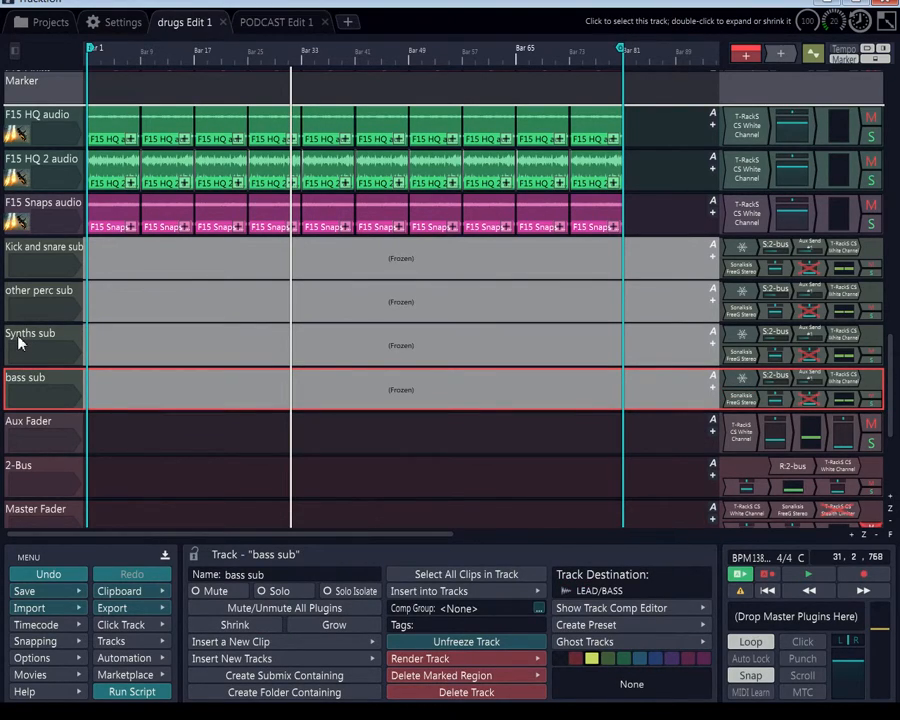
pyautogui.click(20, 338)
pyautogui.click(25, 296)
pyautogui.click(30, 256)
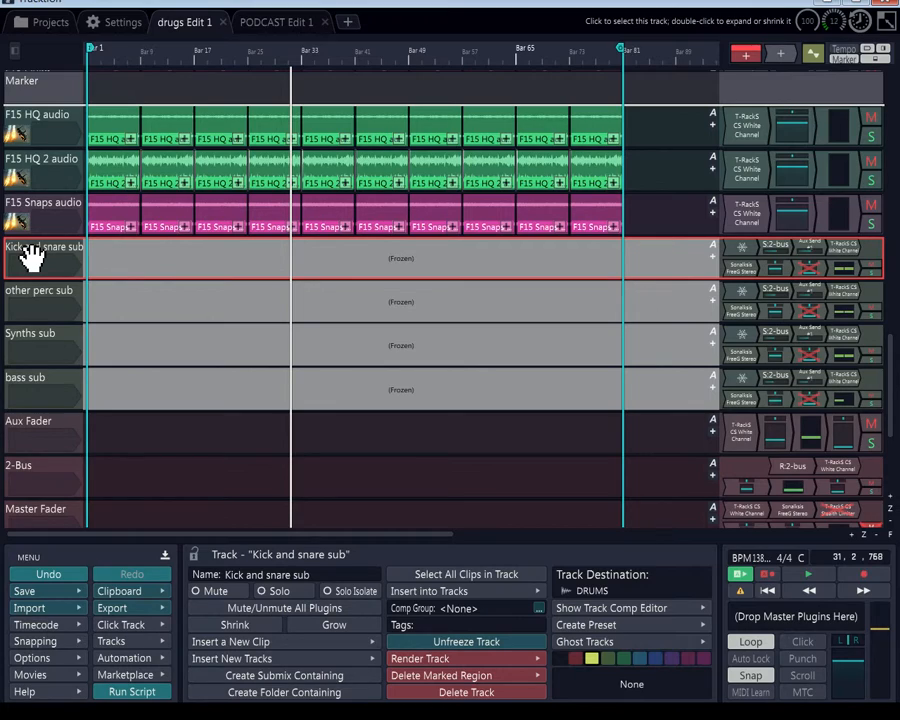
pyautogui.click(30, 293)
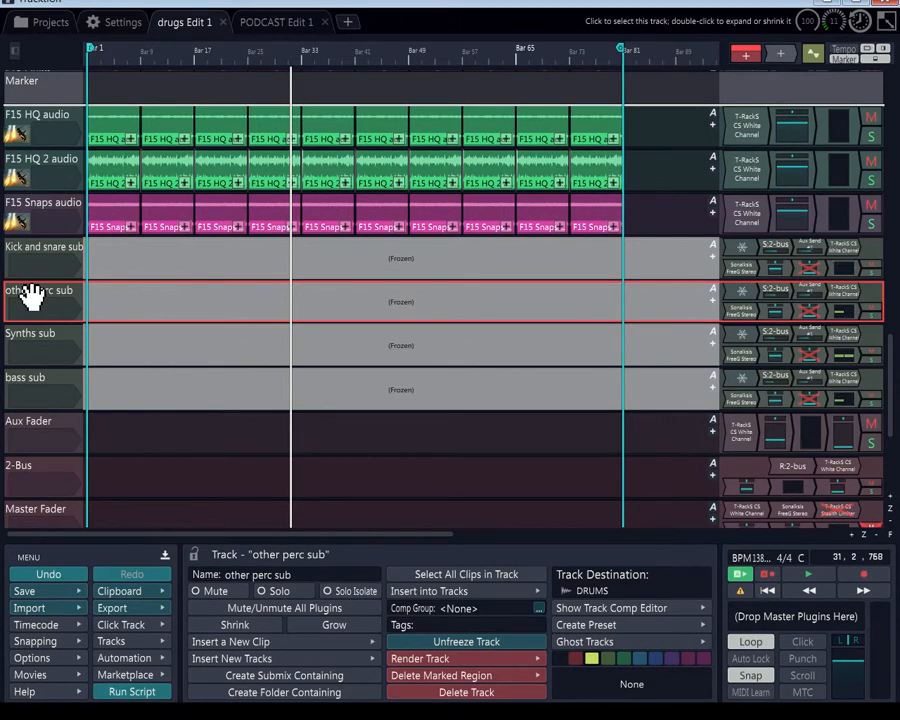
pyautogui.click(24, 343)
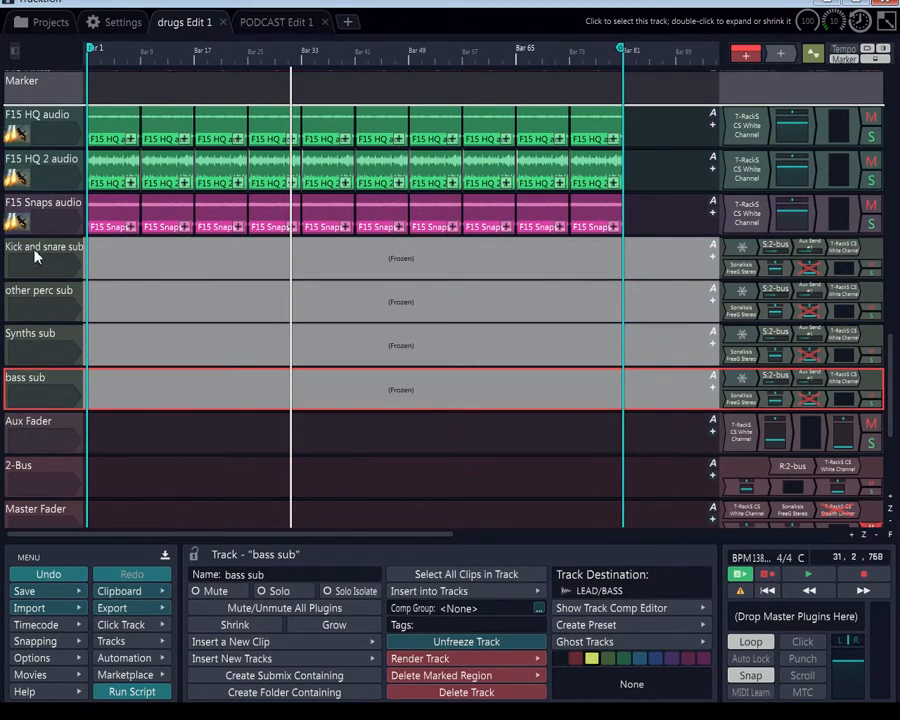
pyautogui.click(32, 258)
pyautogui.click(30, 296)
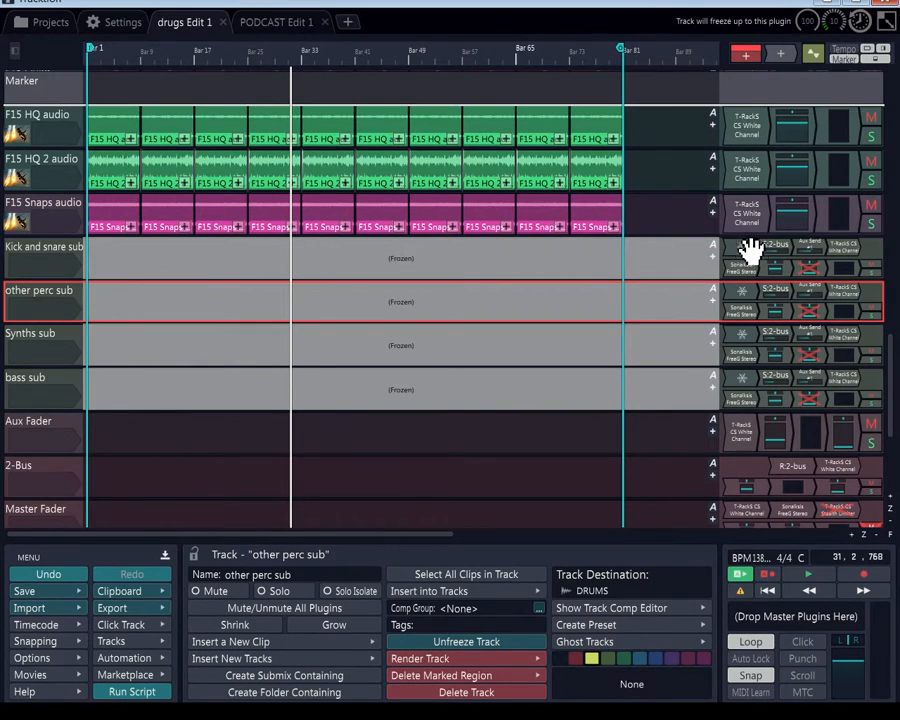
pyautogui.click(22, 257)
pyautogui.click(42, 292)
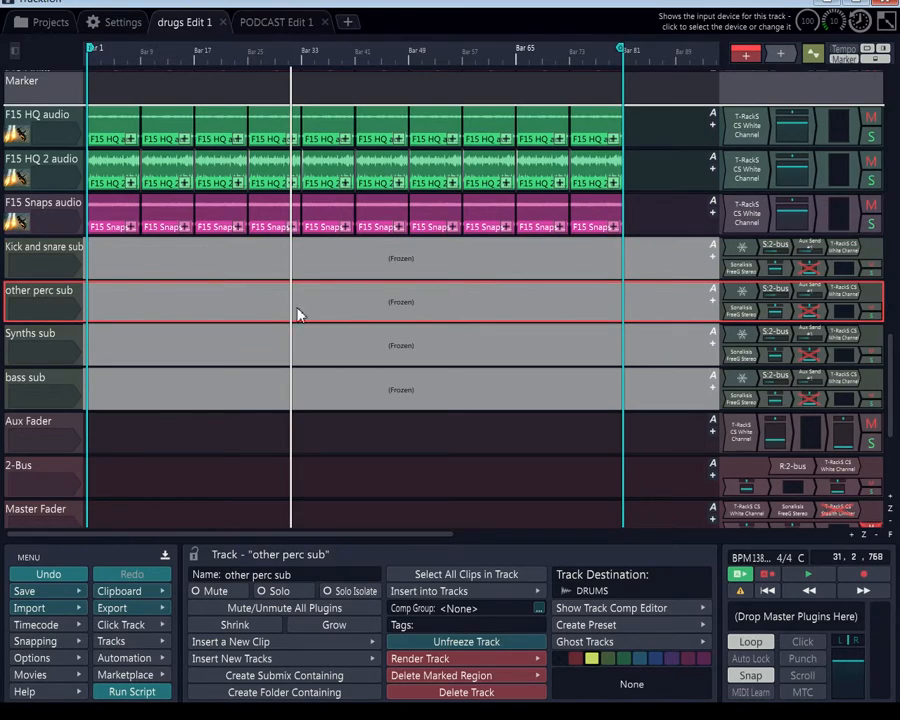
pyautogui.click(808, 296)
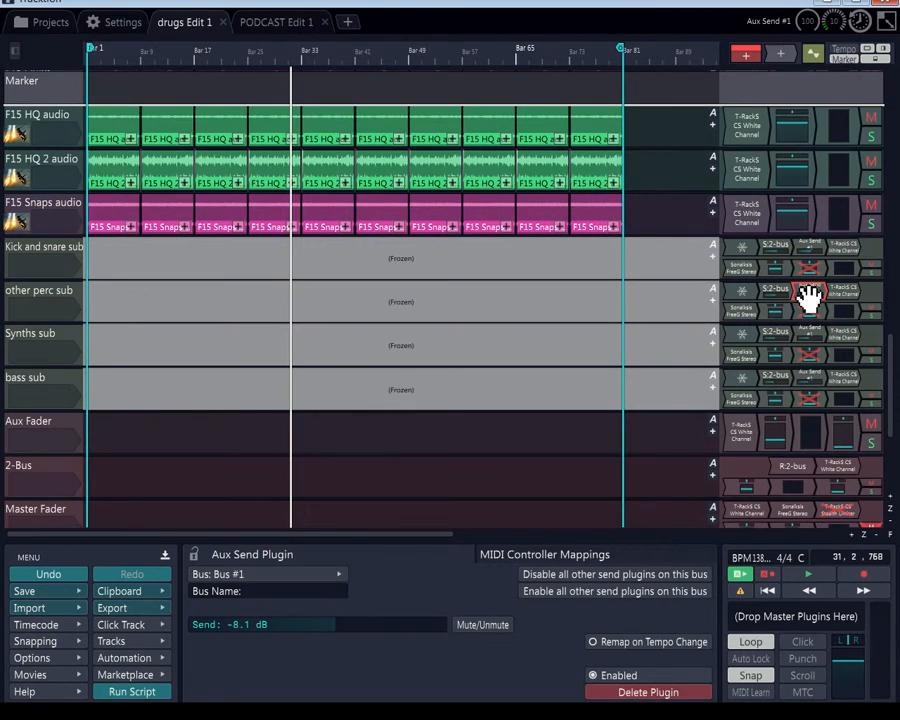
pyautogui.click(772, 270)
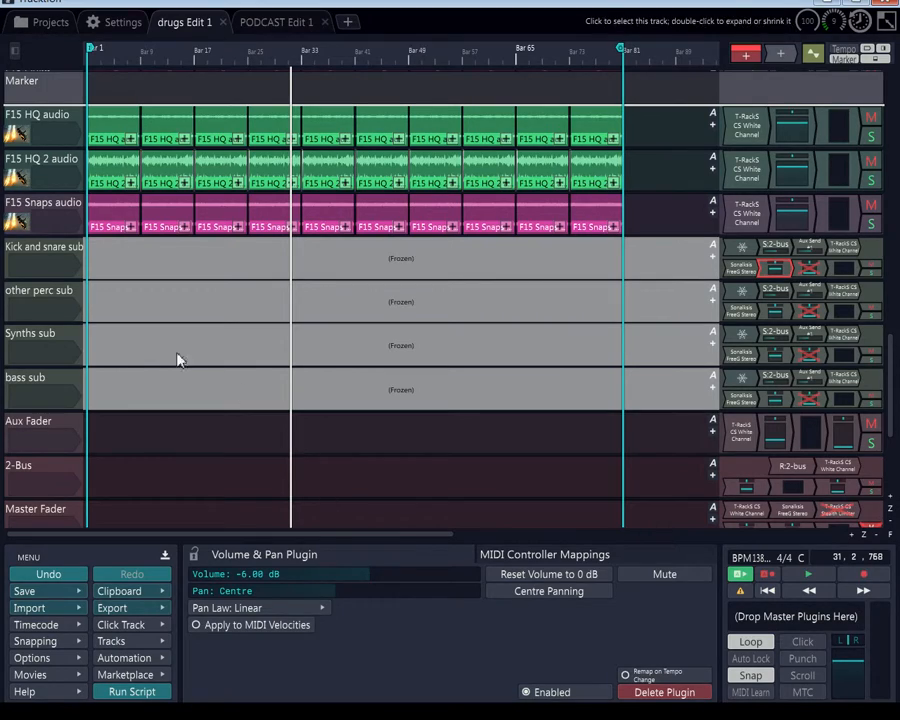
# - Review the other perc sub's fader volume and the Kick and snare, other perc and Synths submix tracks
pyautogui.click(36, 295)
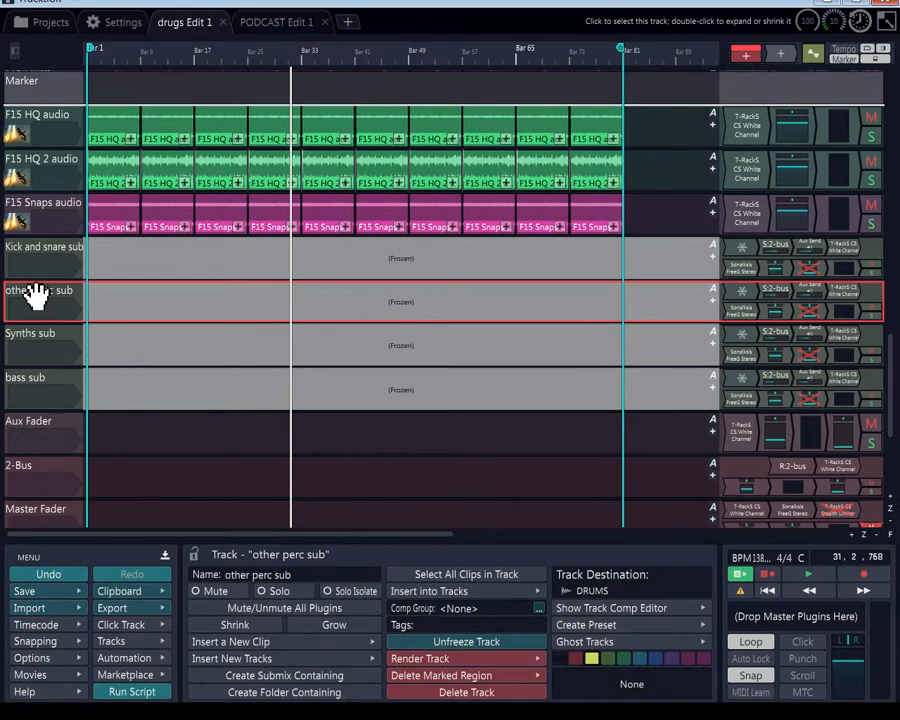
pyautogui.click(792, 319)
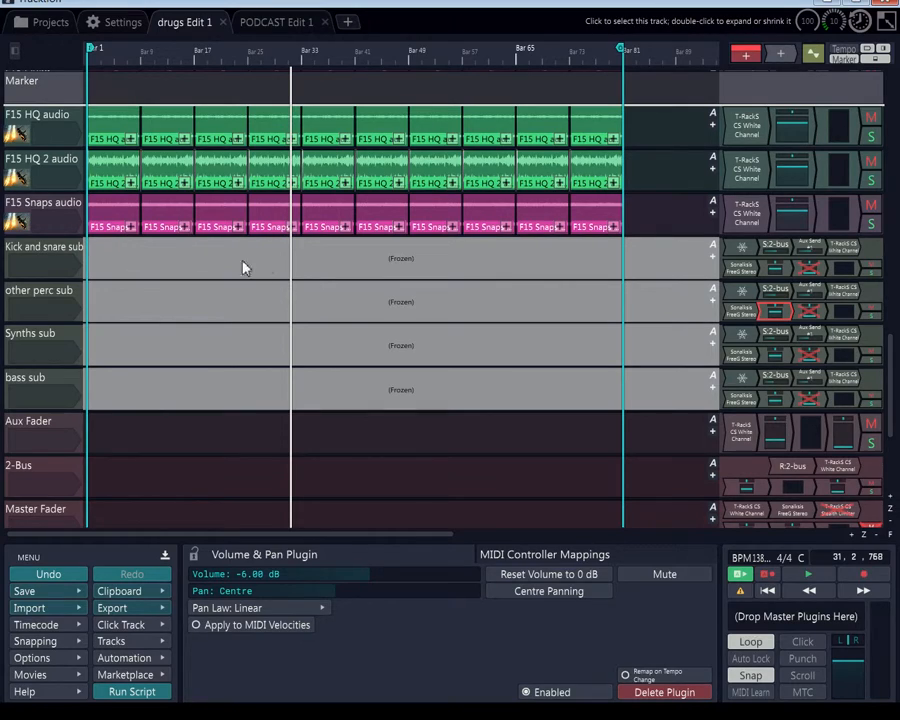
pyautogui.click(52, 256)
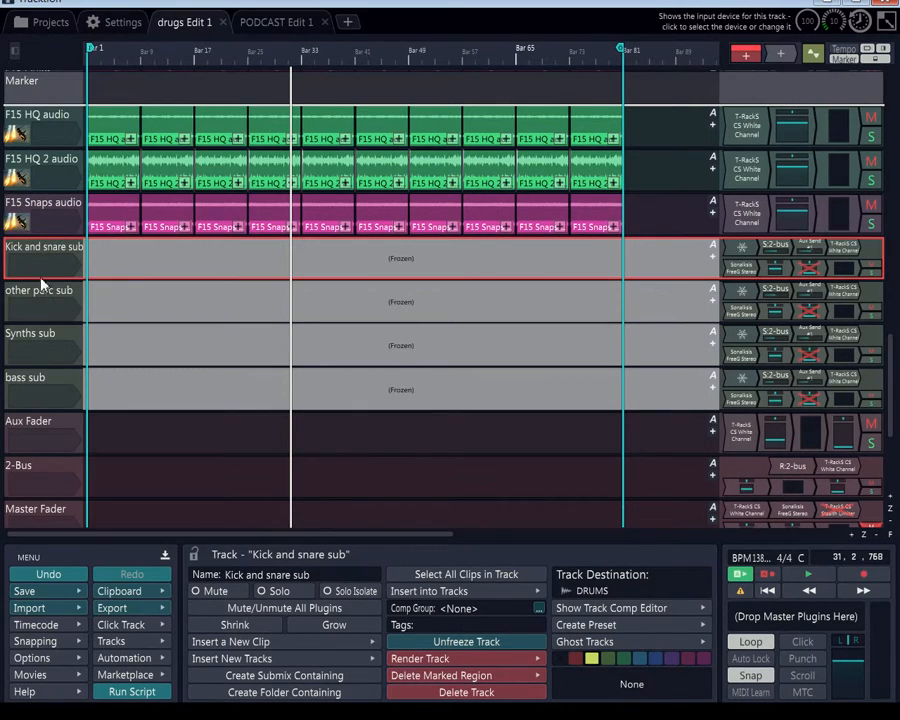
pyautogui.click(38, 292)
pyautogui.click(38, 334)
pyautogui.click(45, 295)
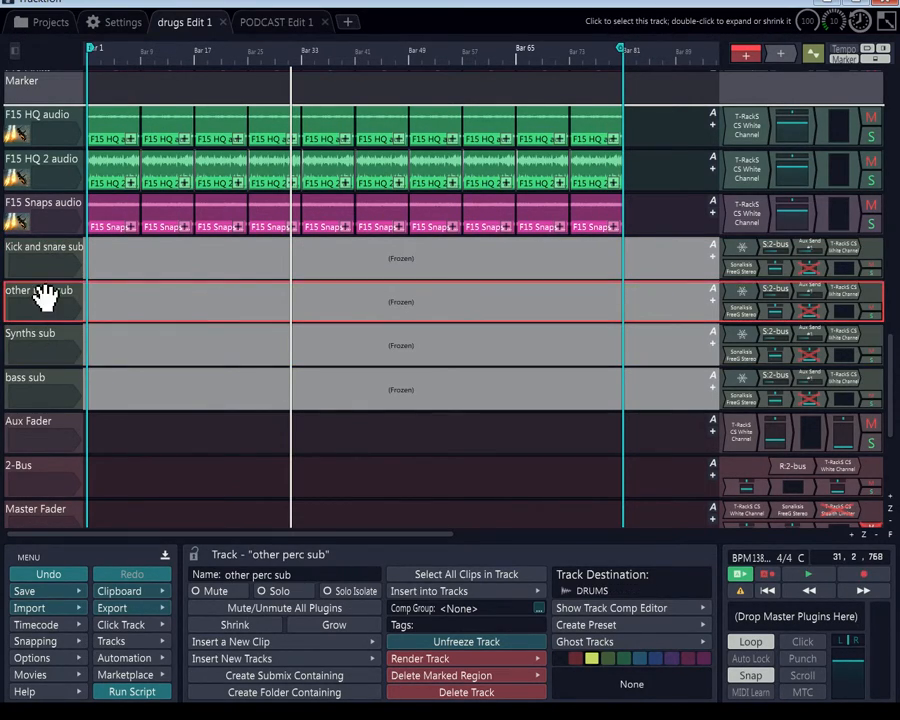
# - Solo the Kick and snare sub and play the edit from the start
pyautogui.click(47, 256)
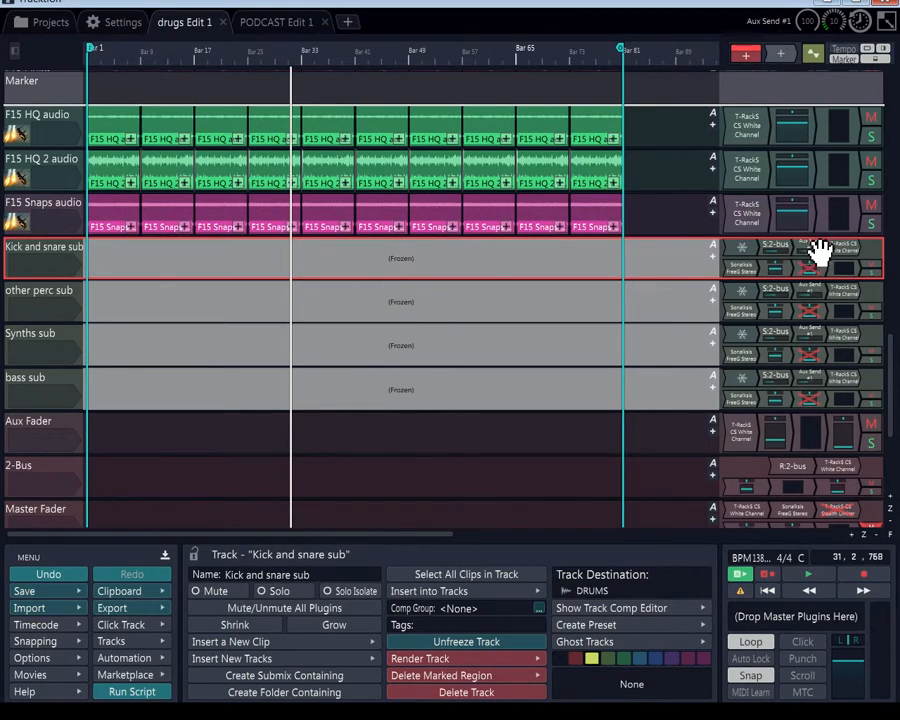
pyautogui.click(872, 270)
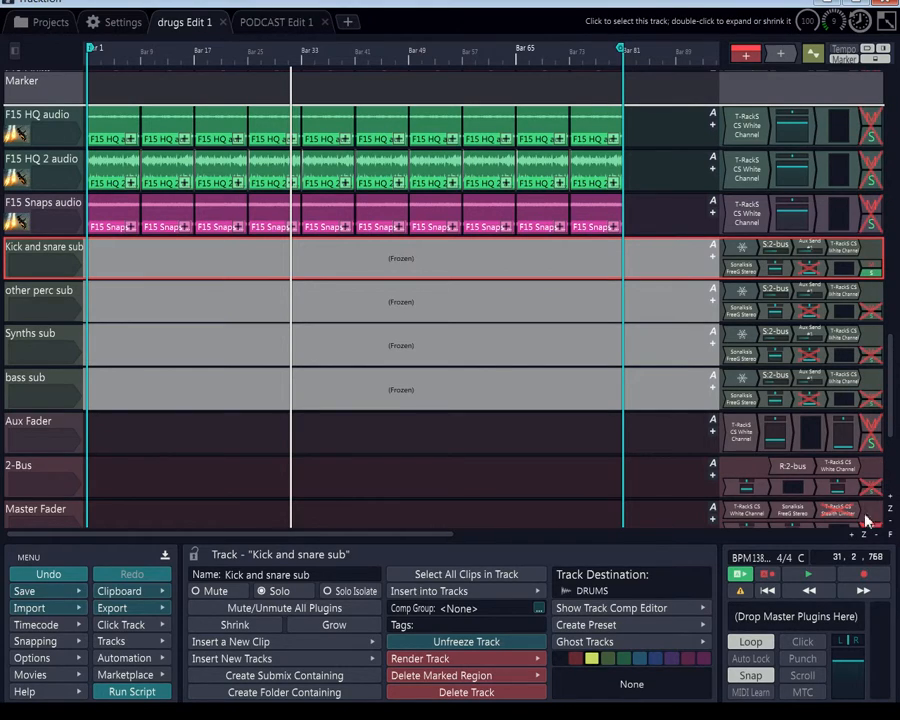
pyautogui.click(768, 592)
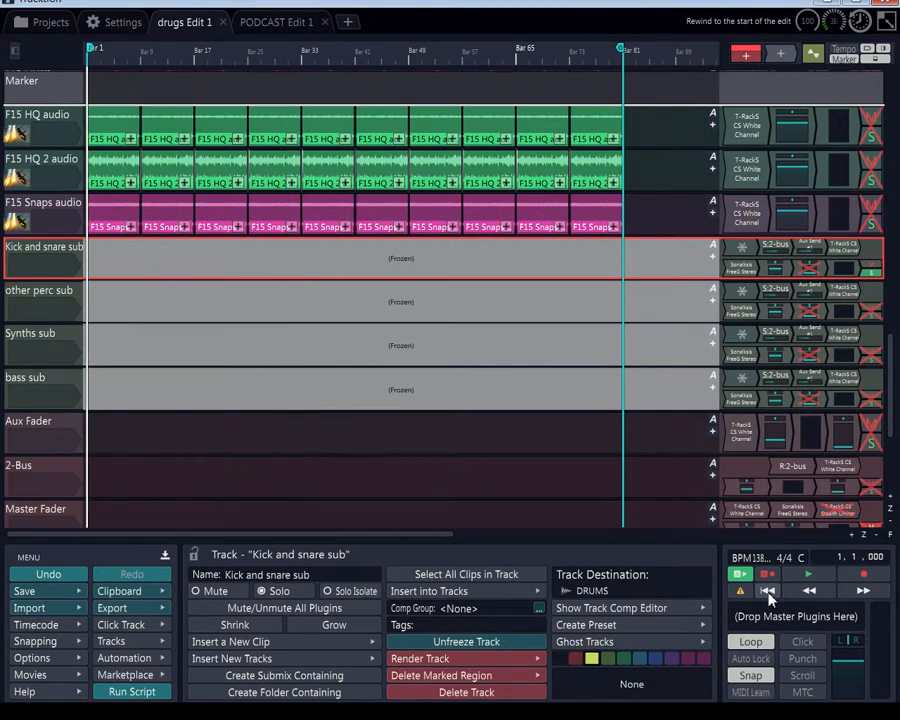
pyautogui.click(808, 573)
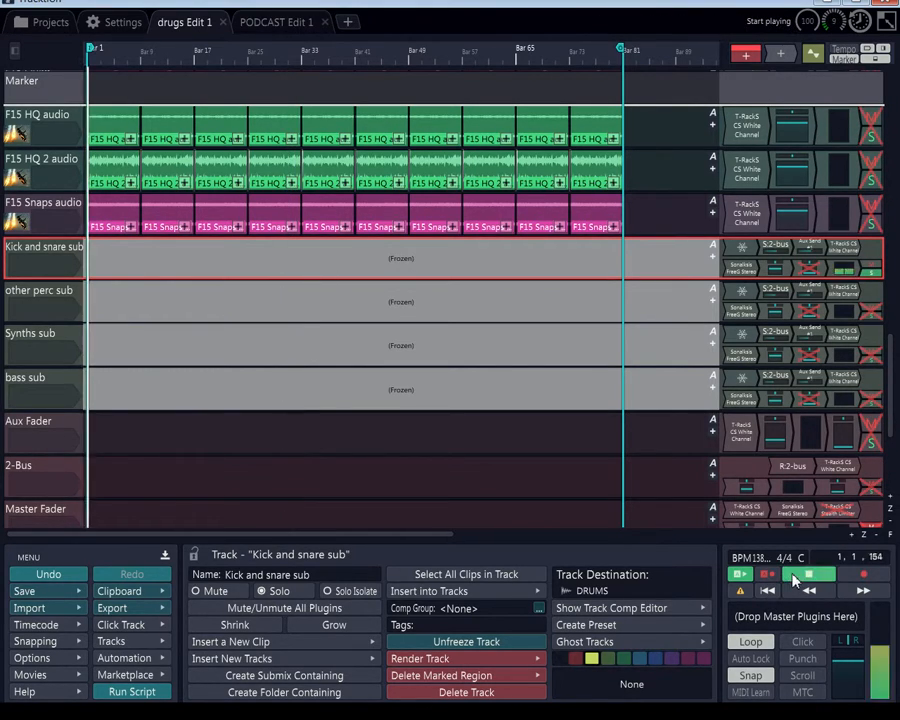
# - Open the Kick and snare sub's White Channel, switch the EQ in, boost the low band to 15 dB at 99 Hz and stop playback
pyautogui.doubleClick(850, 256)
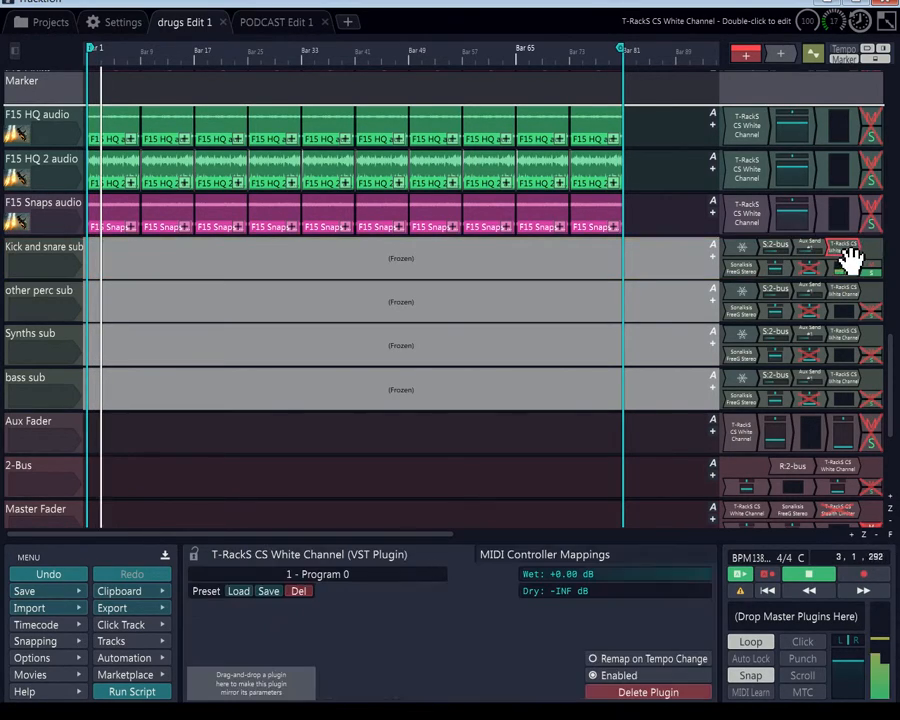
pyautogui.click(415, 256)
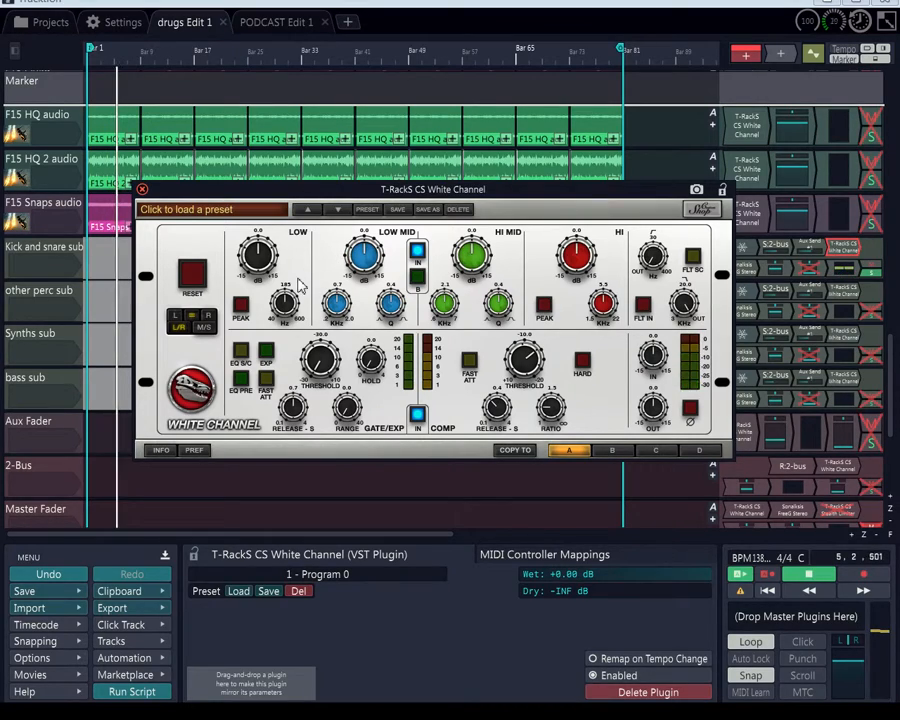
pyautogui.moveTo(286, 304); pyautogui.dragTo(288, 341)
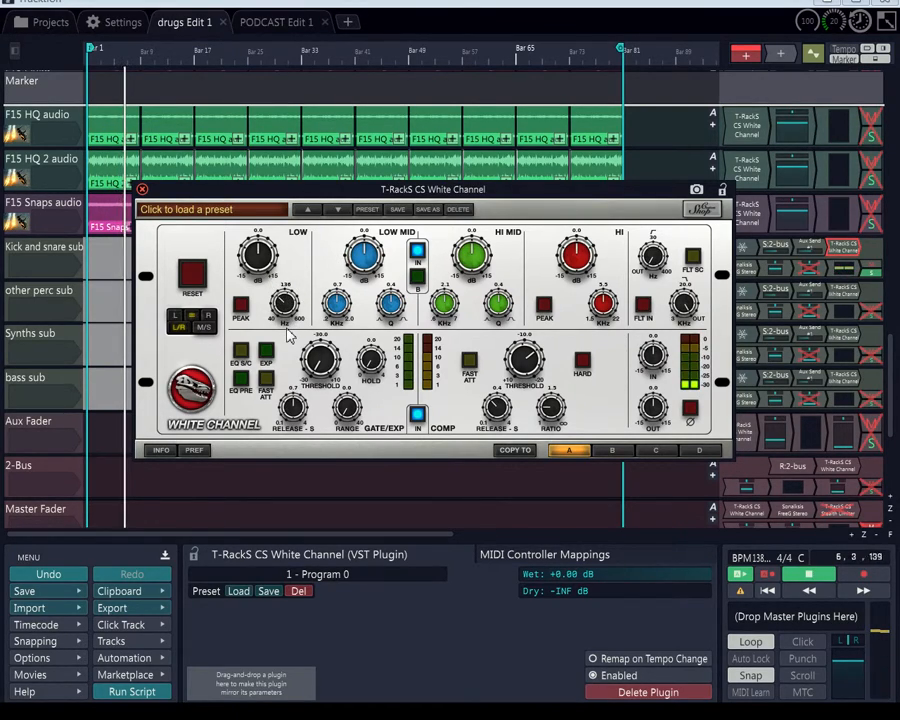
pyautogui.moveTo(259, 260); pyautogui.dragTo(261, 143)
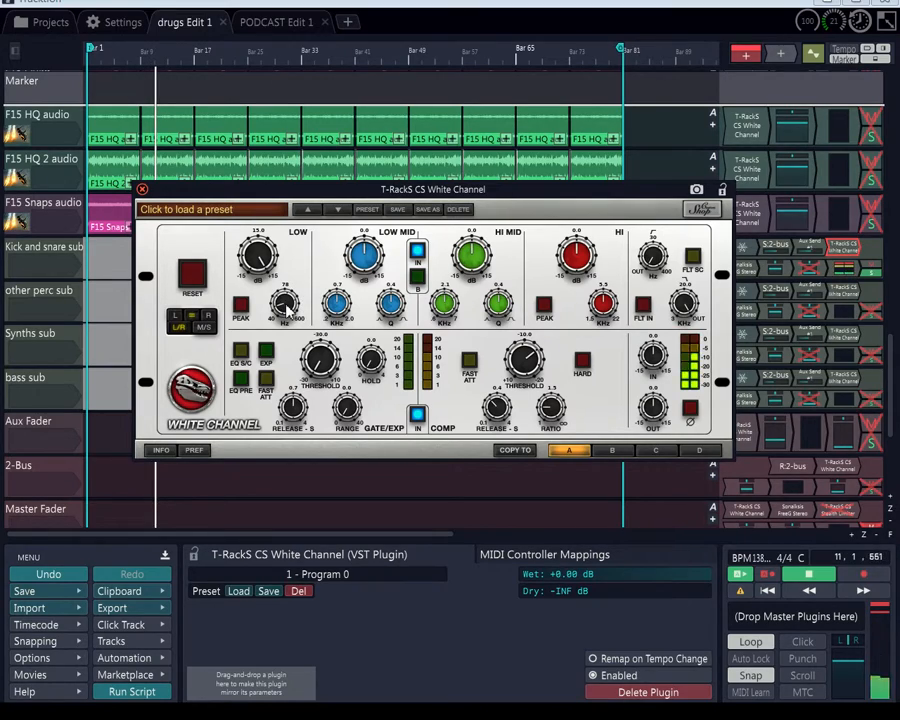
pyautogui.click(814, 577)
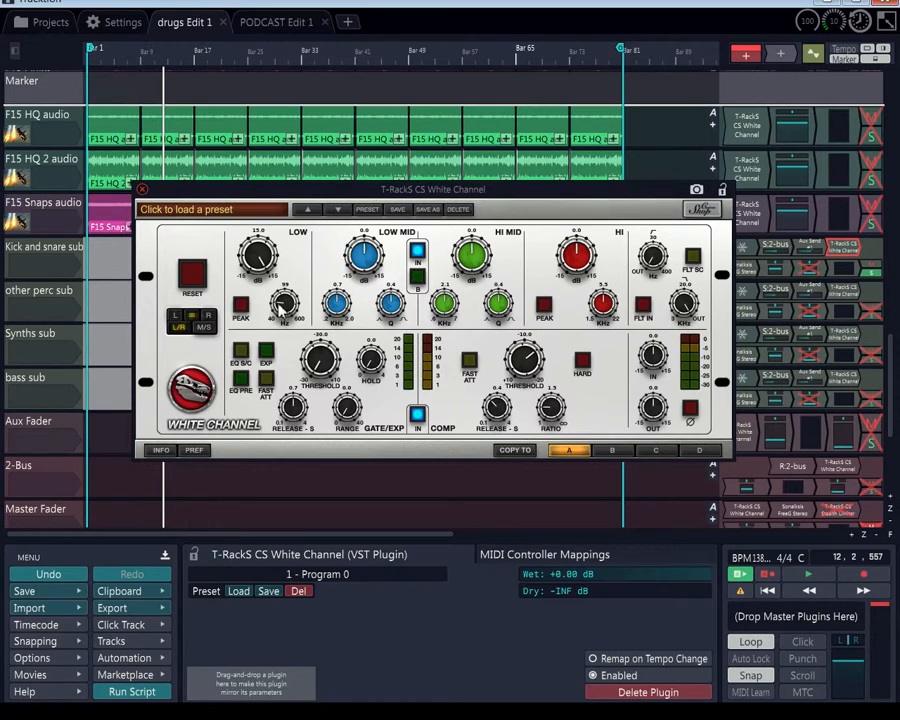
# - Lower the low band's frequency to 40 Hz, replay from the start and raise the frequency to 60 Hz
pyautogui.moveTo(282, 305); pyautogui.dragTo(278, 298)
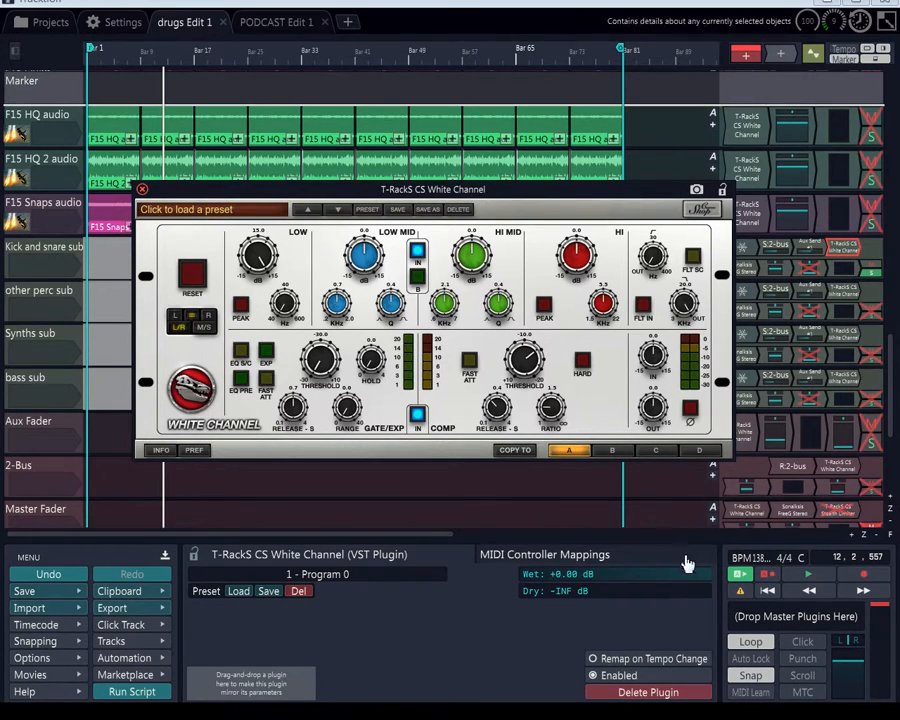
pyautogui.click(809, 590)
pyautogui.click(808, 574)
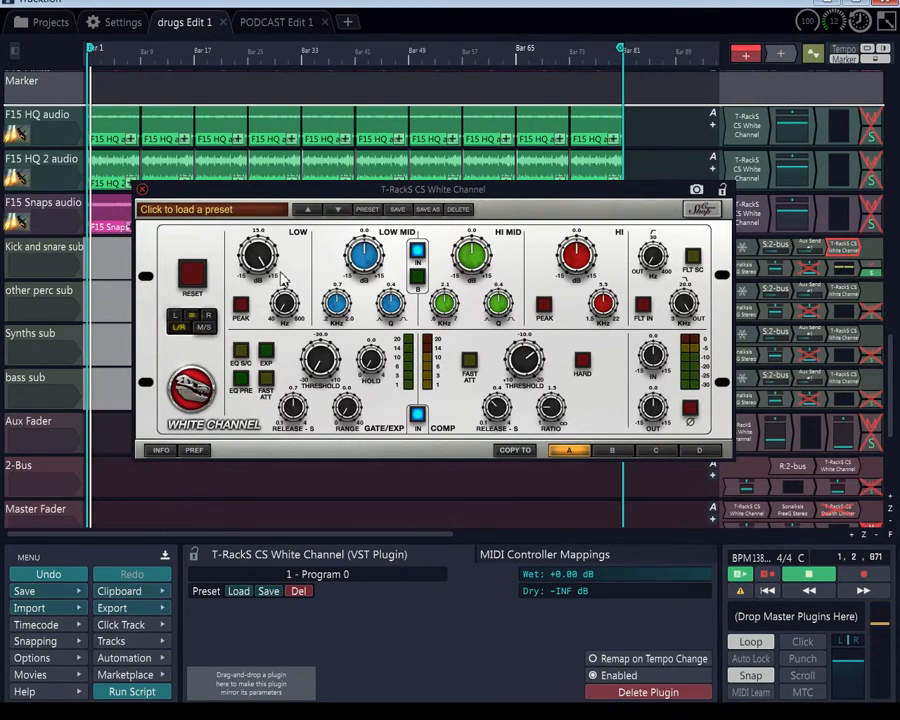
pyautogui.moveTo(286, 302)
pyautogui.mouseDown()
pyautogui.moveTo(288, 262)
pyautogui.moveTo(293, 303)
pyautogui.mouseUp()
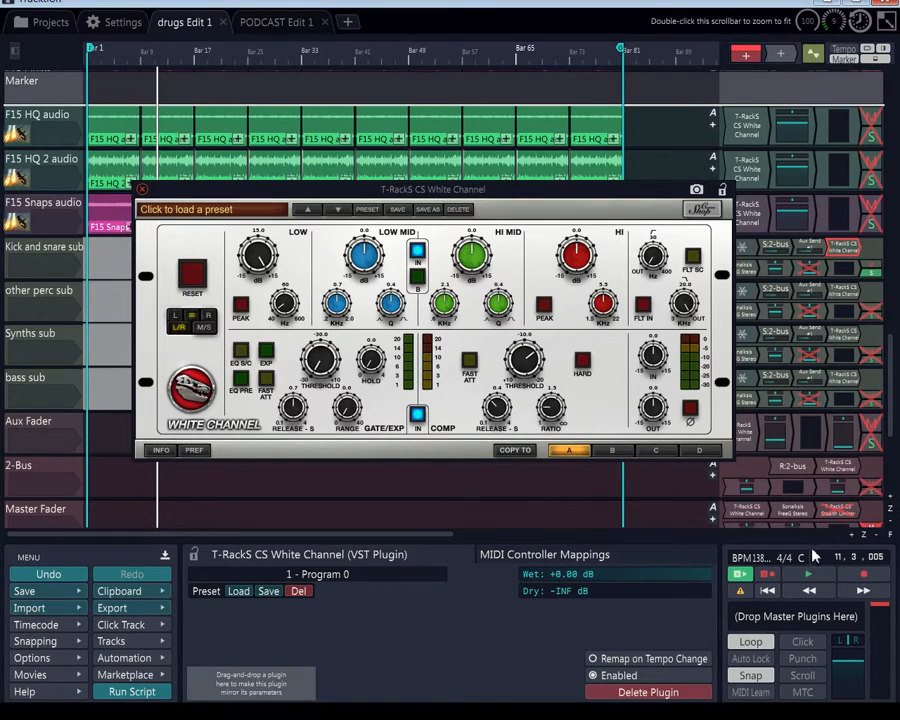
# - Replay from the start, set the low band to 9 dB at 60 Hz and the low mid band to 3 dB at 1.0 kHz
pyautogui.click(768, 590)
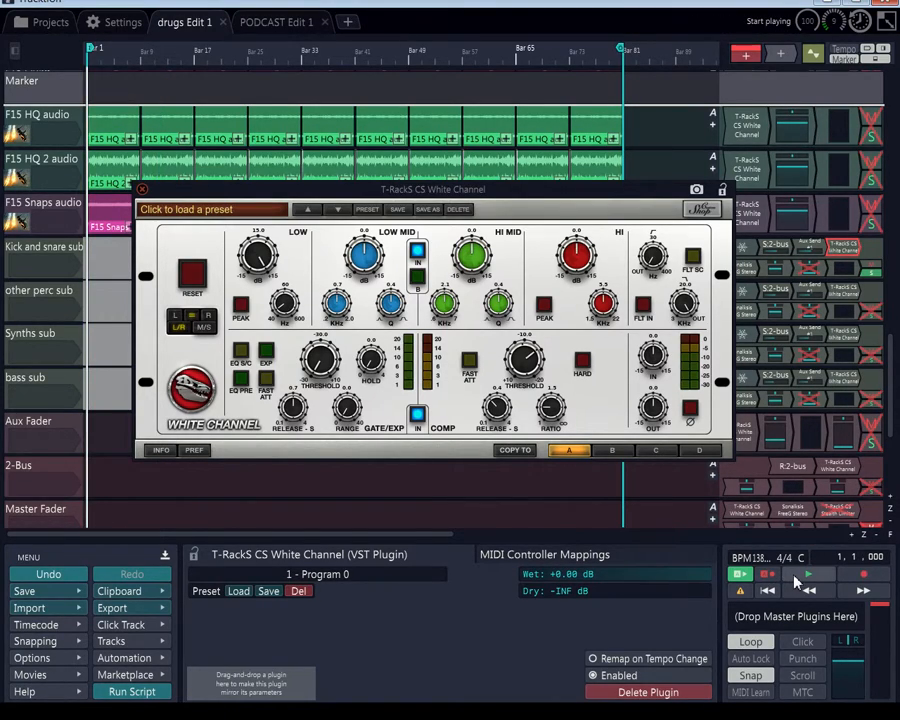
pyautogui.click(806, 576)
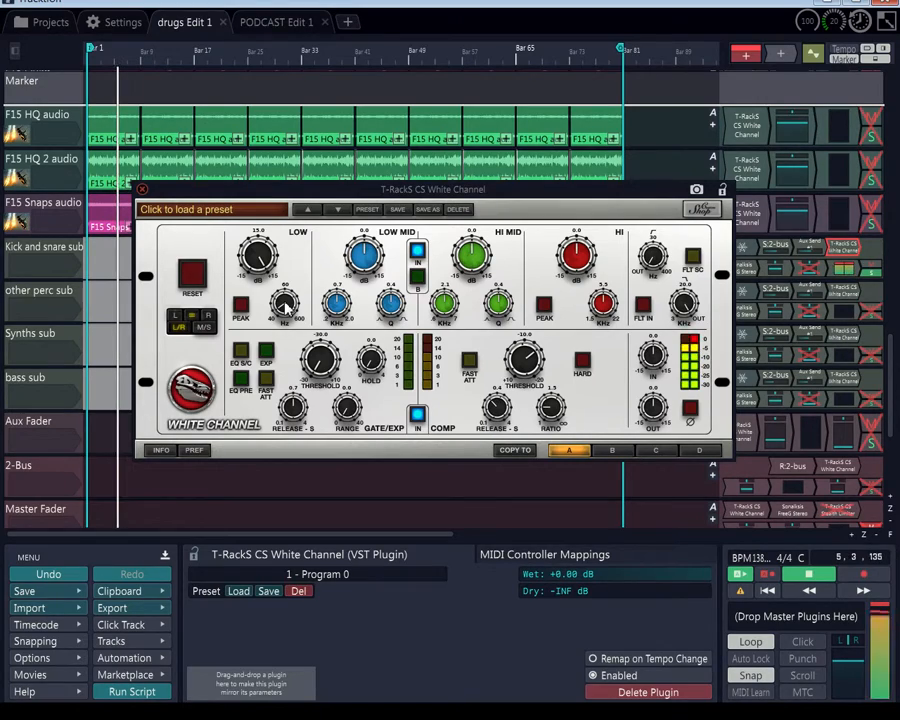
pyautogui.moveTo(287, 307)
pyautogui.mouseDown()
pyautogui.moveTo(295, 277)
pyautogui.moveTo(295, 287)
pyautogui.mouseUp()
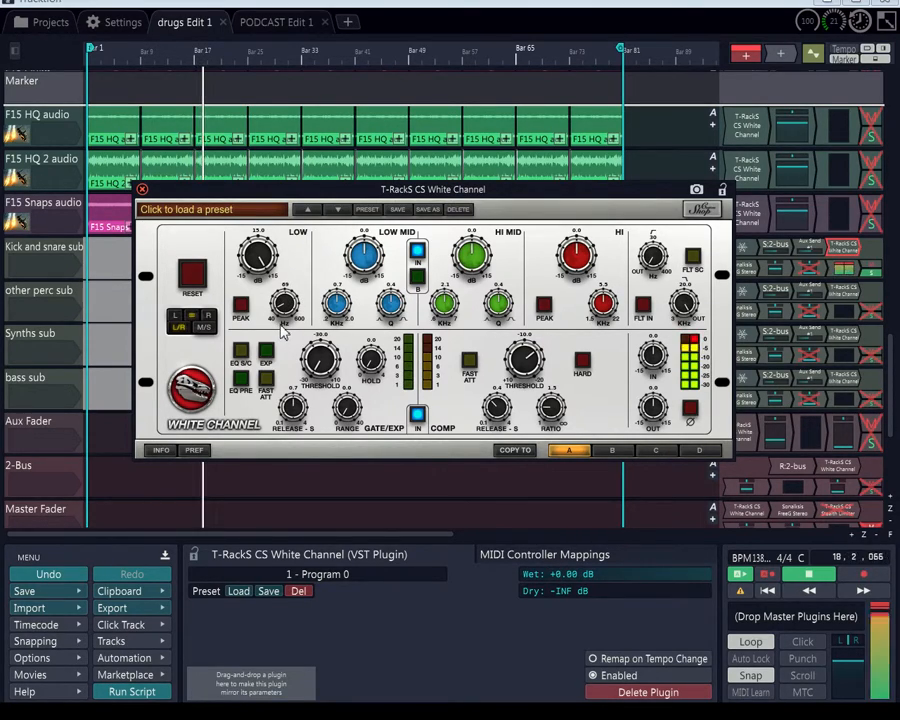
pyautogui.moveTo(281, 327); pyautogui.dragTo(281, 329)
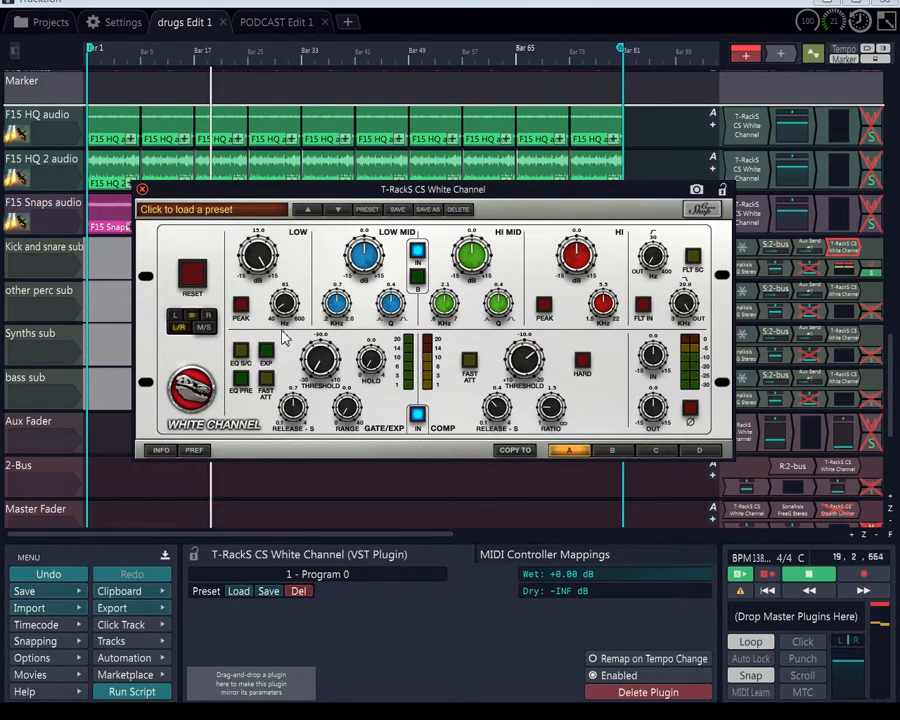
pyautogui.moveTo(258, 262); pyautogui.dragTo(260, 289)
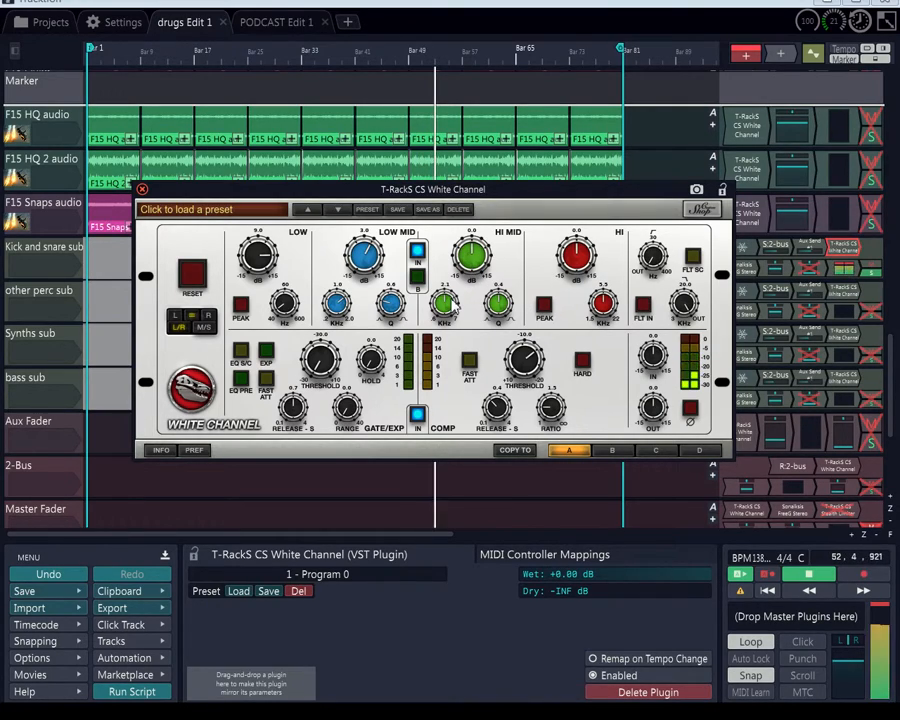
# - Set the hi mid band to 3 dB at 7.0 kHz with Q 0.6 and the hi band to 3.1 dB at 3.7 kHz
pyautogui.moveTo(470, 275); pyautogui.dragTo(487, 76)
pyautogui.moveTo(445, 308); pyautogui.dragTo(453, 199)
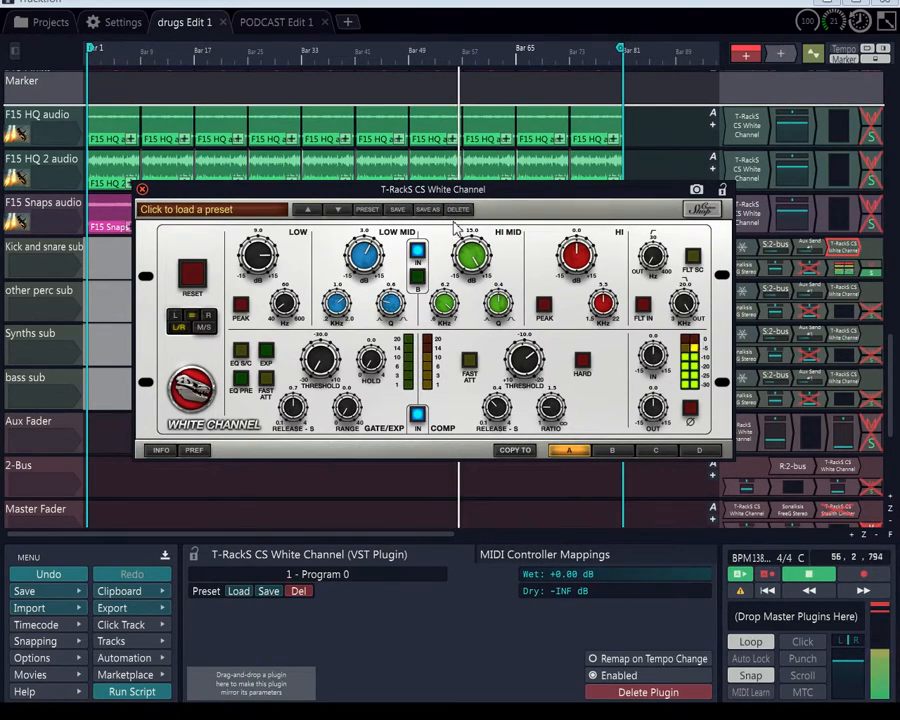
pyautogui.moveTo(471, 258); pyautogui.dragTo(468, 325)
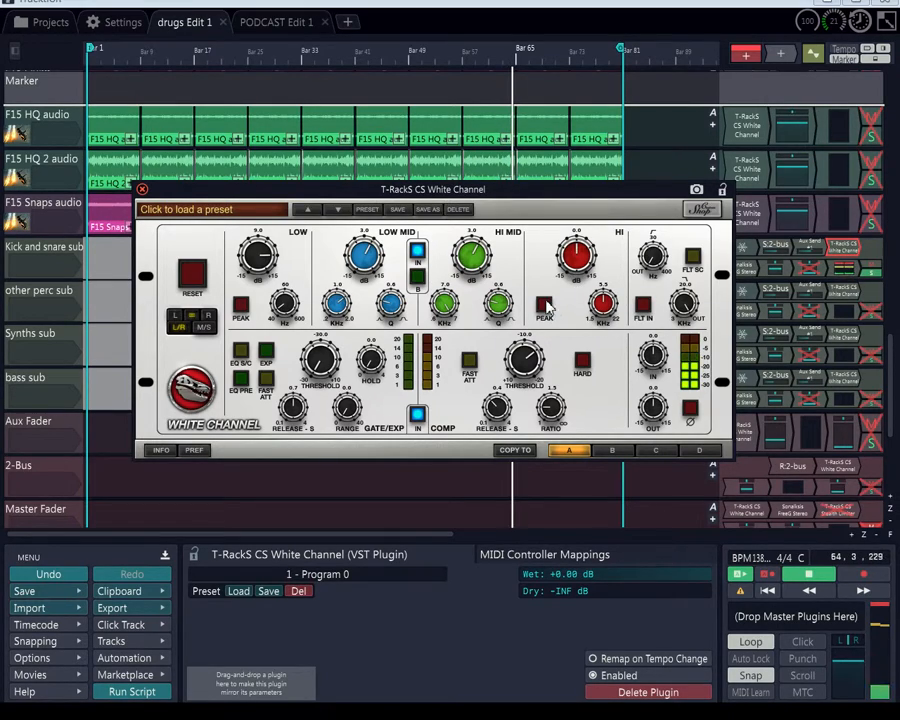
pyautogui.moveTo(583, 253); pyautogui.dragTo(598, 279)
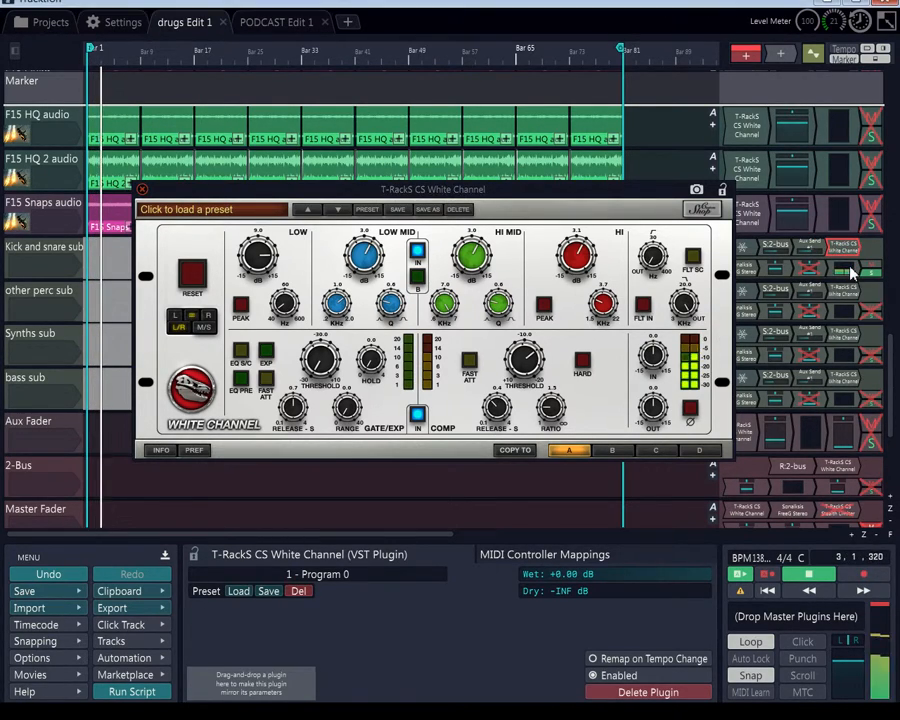
# - Lock the Kick and snare sub's level meter in view, and set the White Channel's output to -3.5 dB
pyautogui.moveTo(520, 196); pyautogui.dragTo(450, 104)
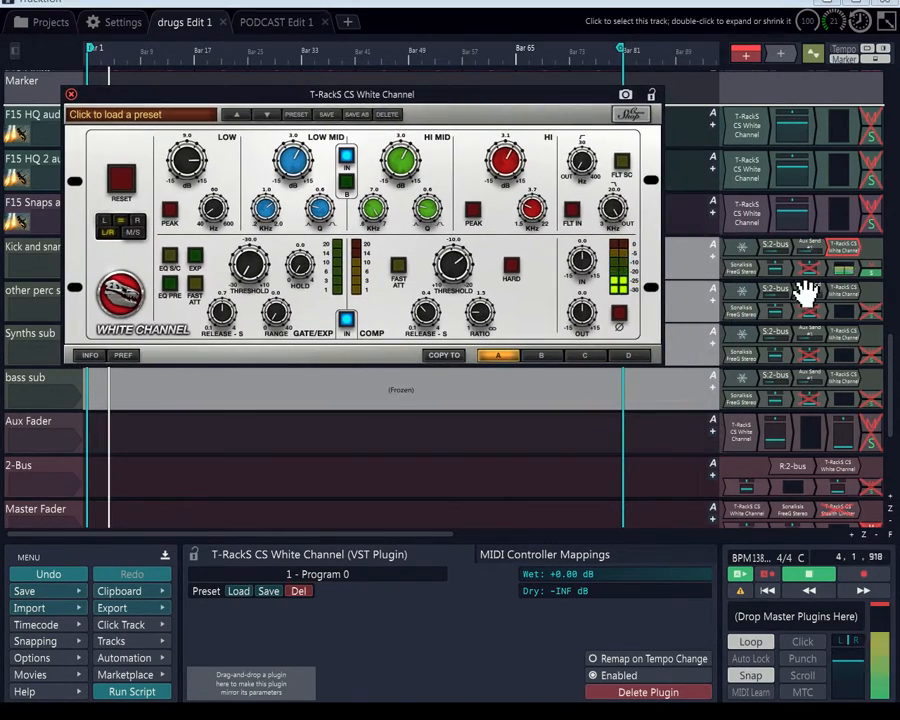
pyautogui.click(838, 269)
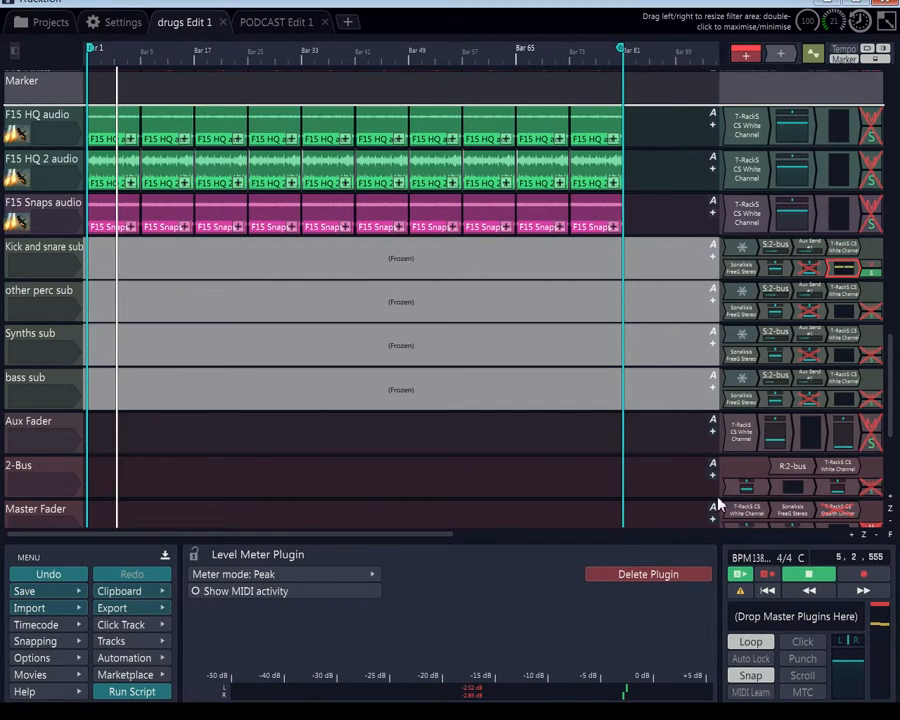
pyautogui.click(194, 553)
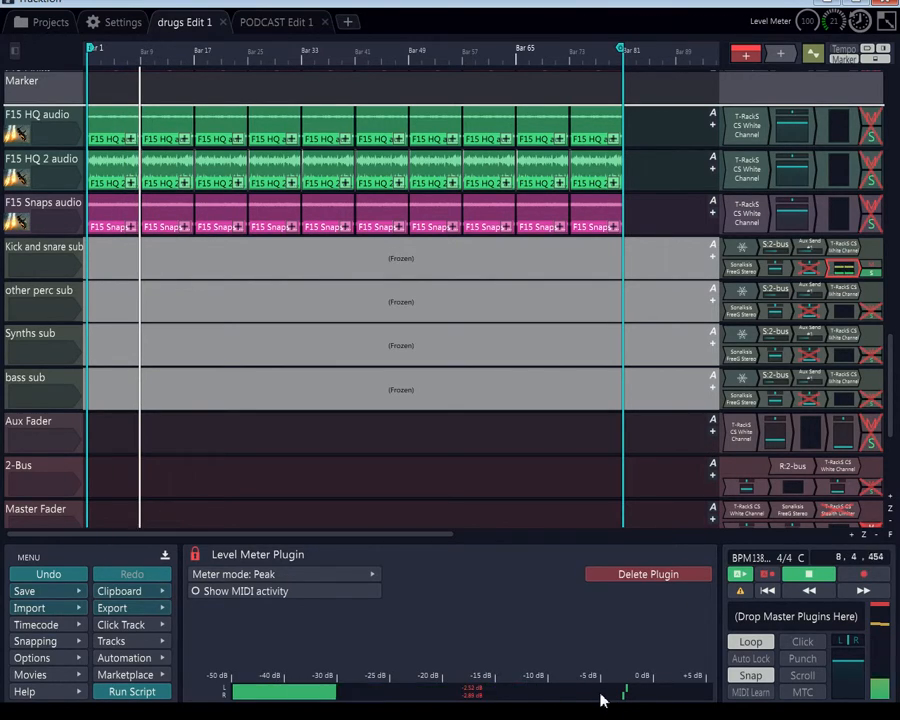
pyautogui.doubleClick(842, 251)
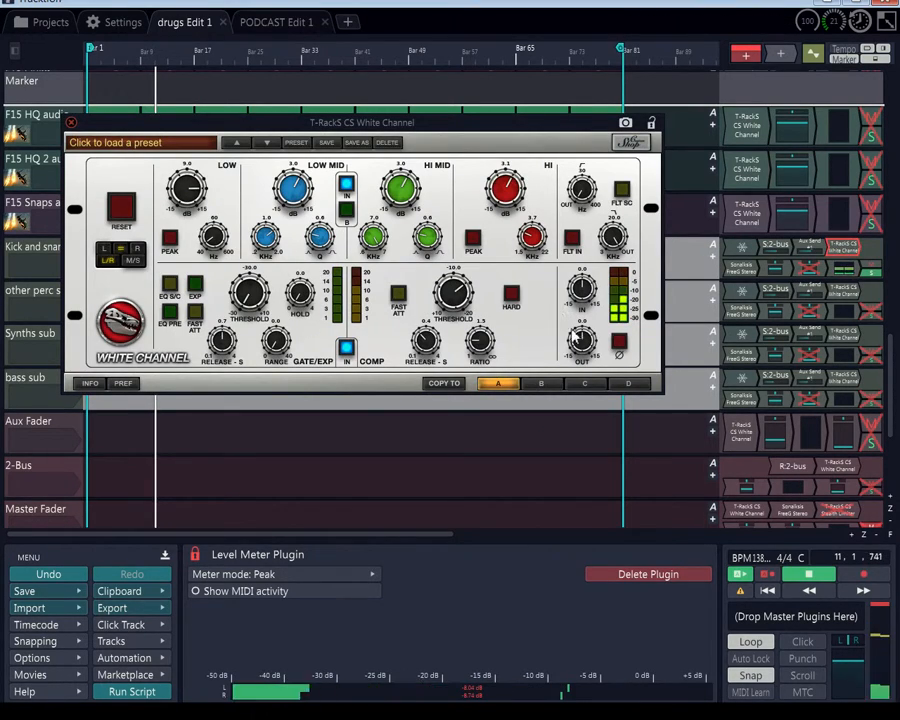
pyautogui.moveTo(578, 337); pyautogui.dragTo(579, 362)
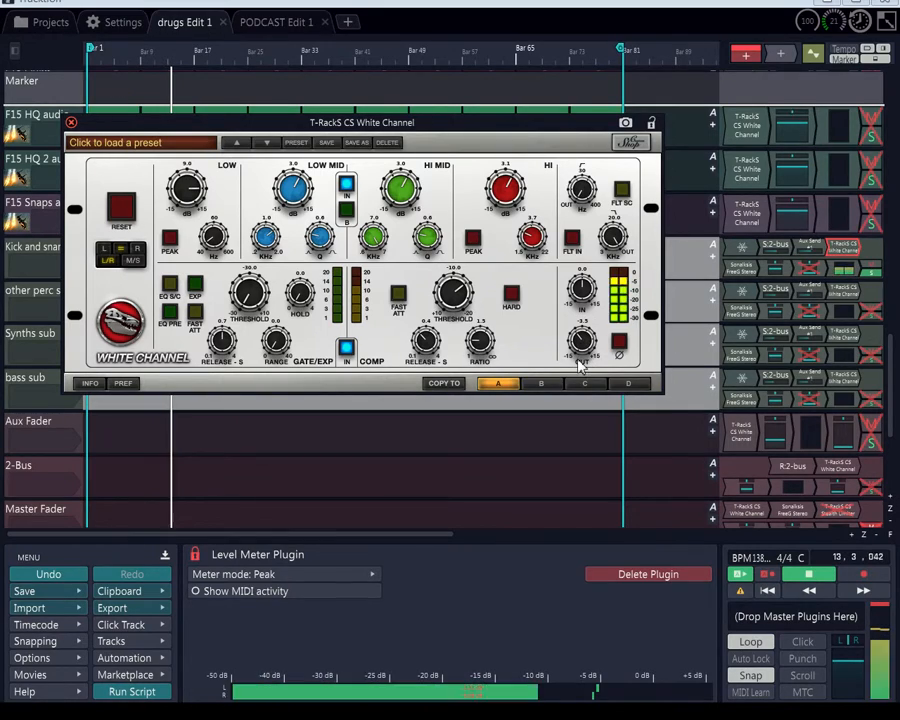
# - Open the Kick and snare sub's FreeG Stereo and set the trim to -1.60 dB
pyautogui.click(748, 273)
pyautogui.doubleClick(748, 273)
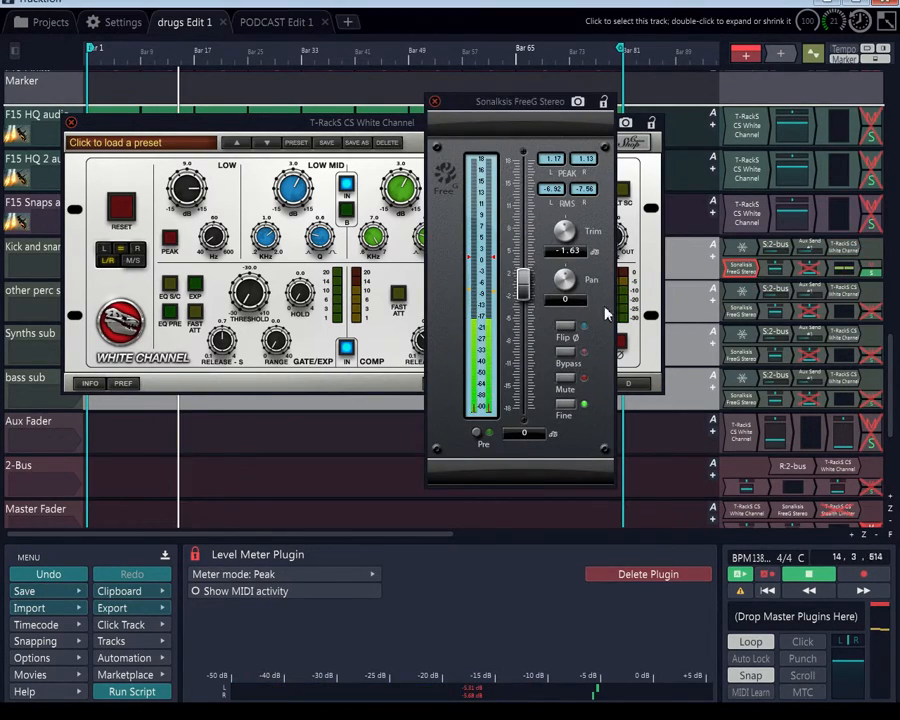
pyautogui.write('0')
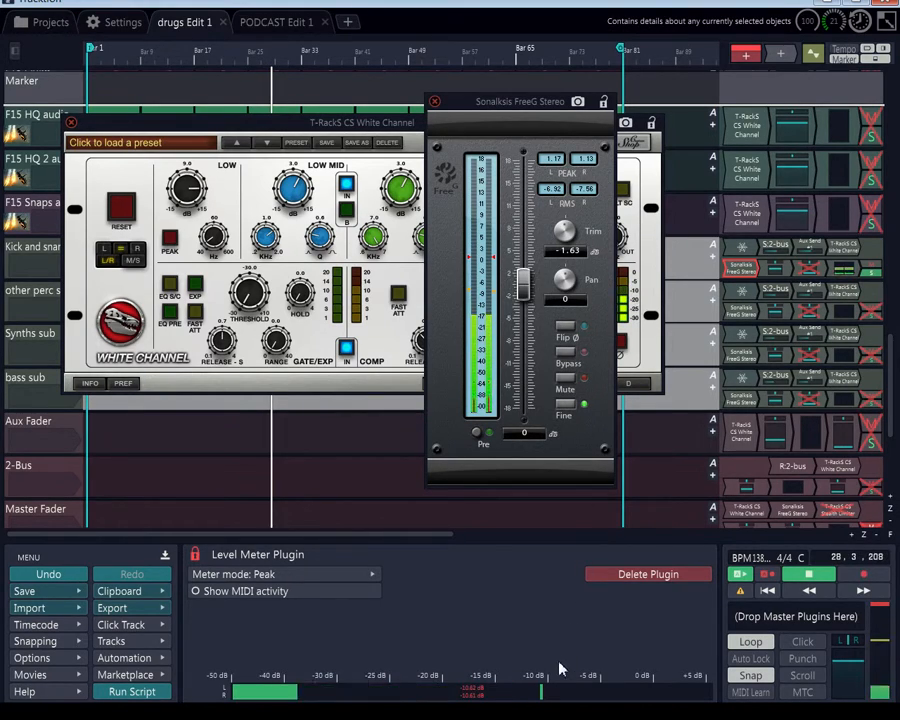
pyautogui.doubleClick(578, 251)
pyautogui.click(580, 252)
pyautogui.moveTo(580, 251); pyautogui.dragTo(575, 250)
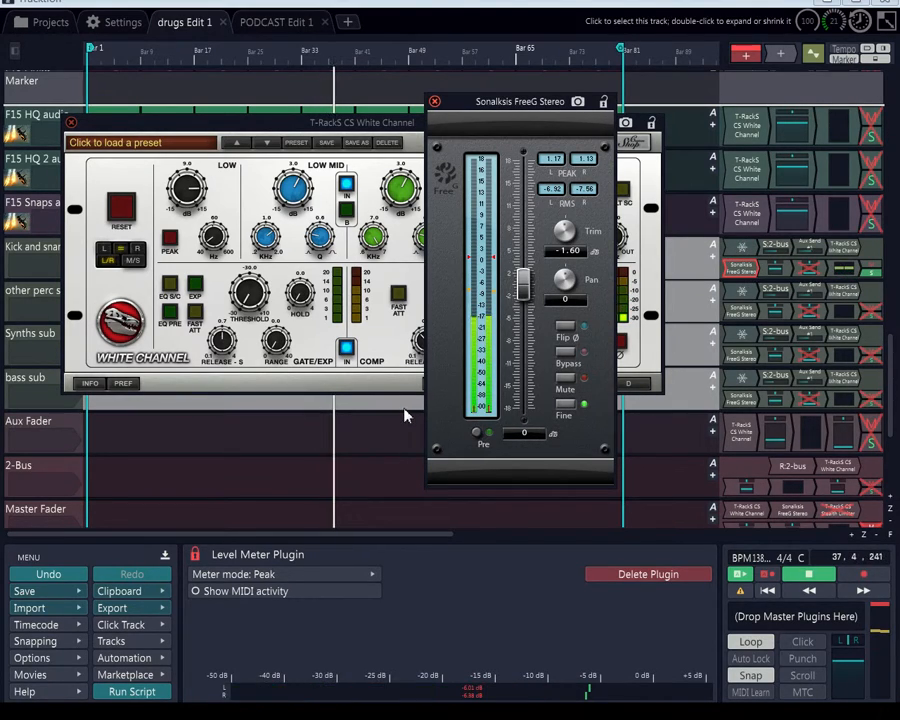
# - Refine the Kick and snare sub's FreeG Stereo trim to -1.59 dB and close the plugin window
pyautogui.click(573, 256)
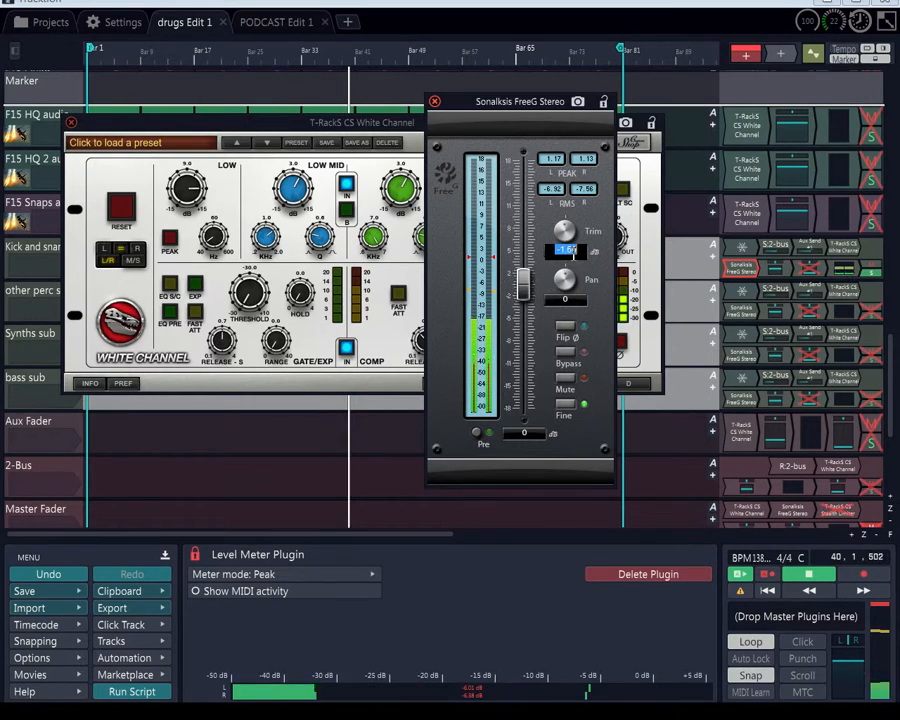
pyautogui.click(578, 252)
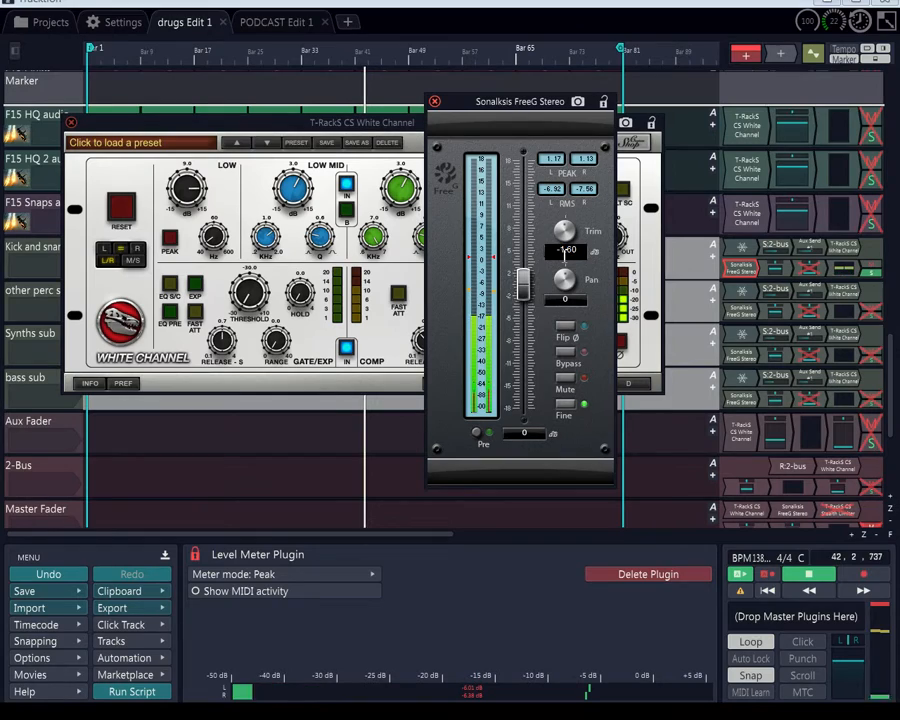
pyautogui.press('Return')
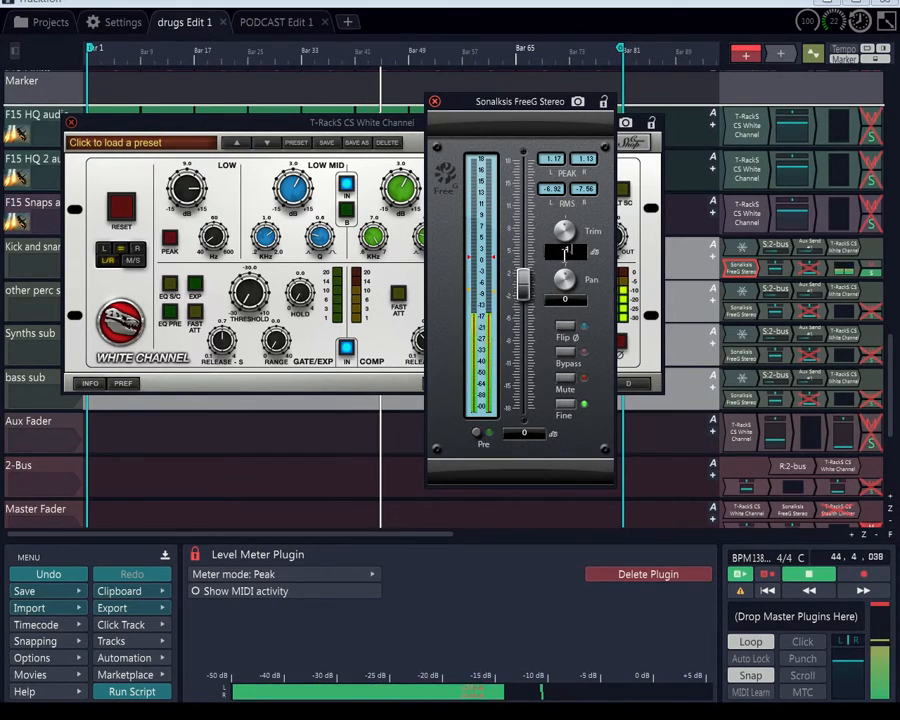
pyautogui.click(567, 252)
pyautogui.write('-1.59')
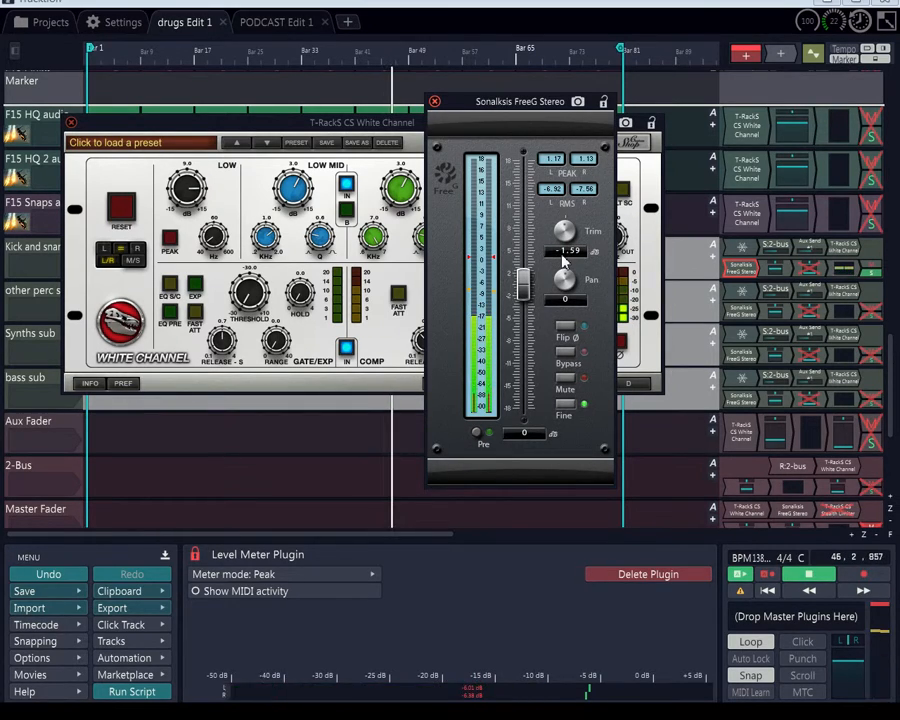
pyautogui.press('Return')
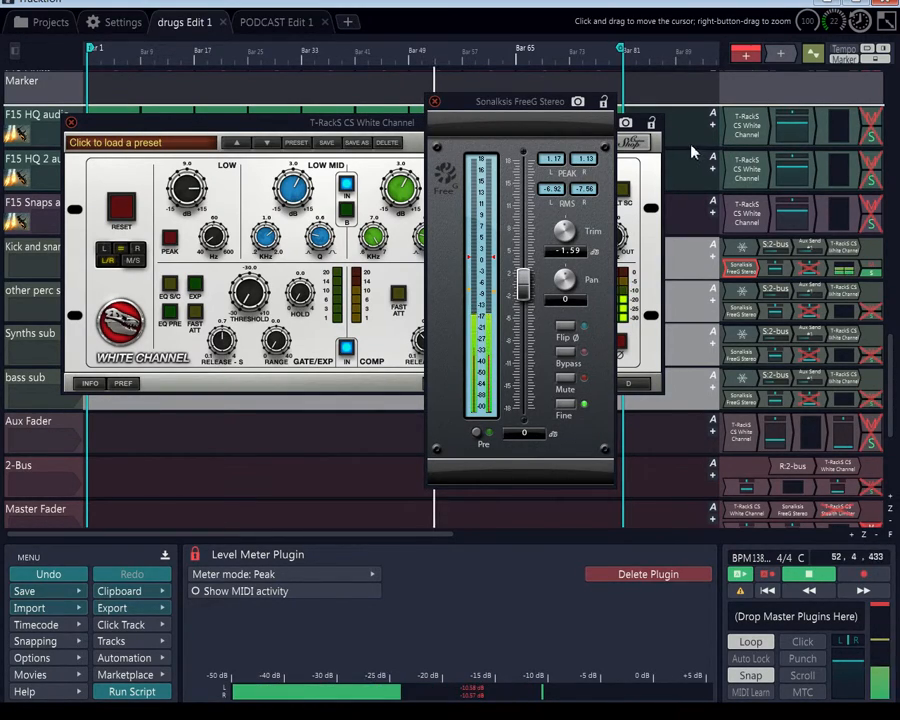
pyautogui.click(434, 101)
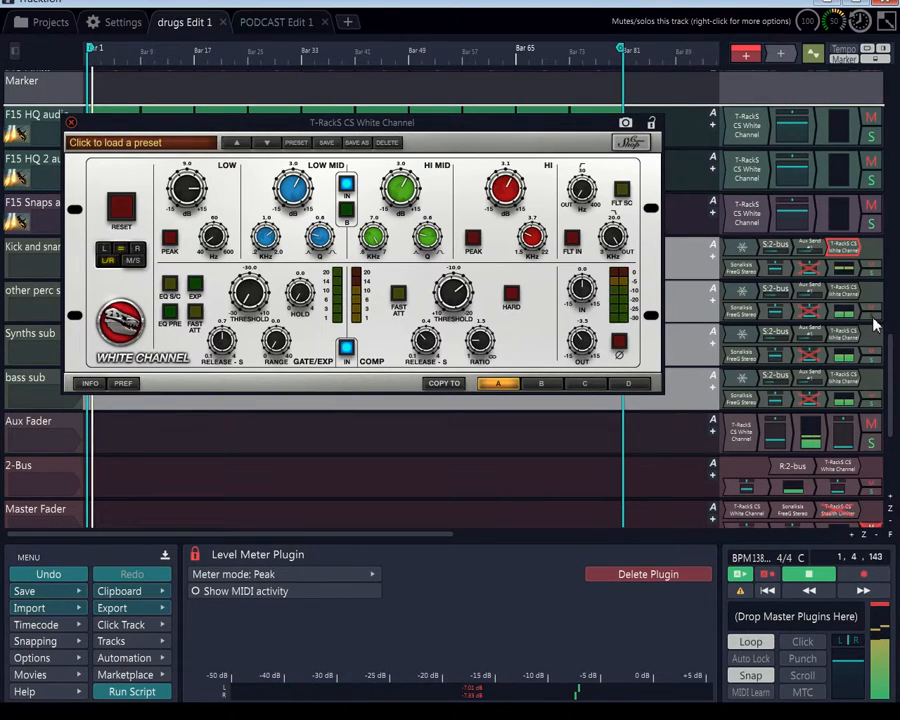
# - Stop playback and select the 2-Bus track
pyautogui.click(815, 576)
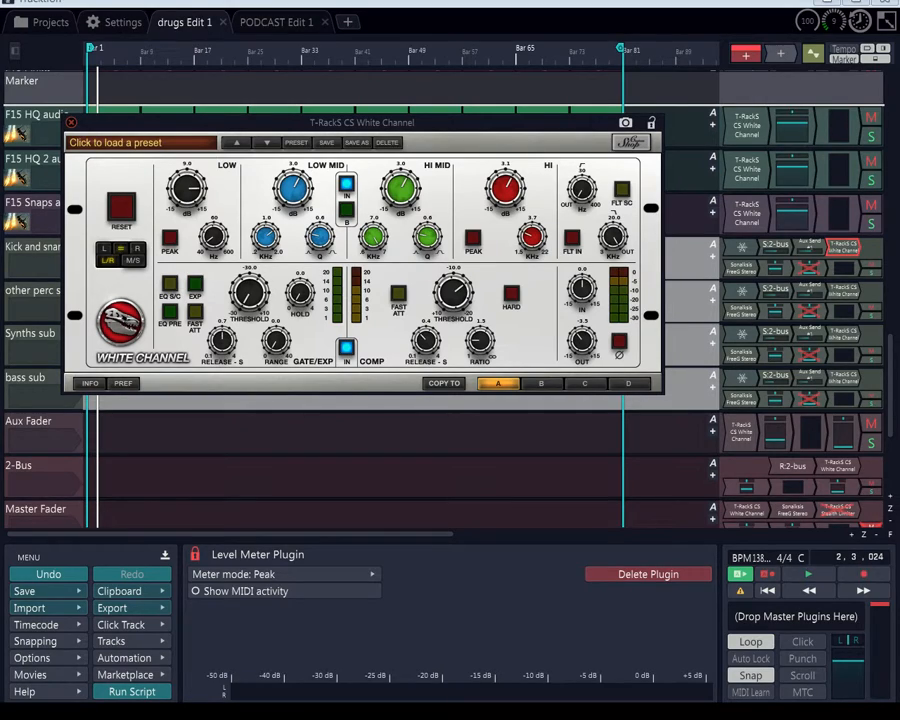
pyautogui.click(30, 470)
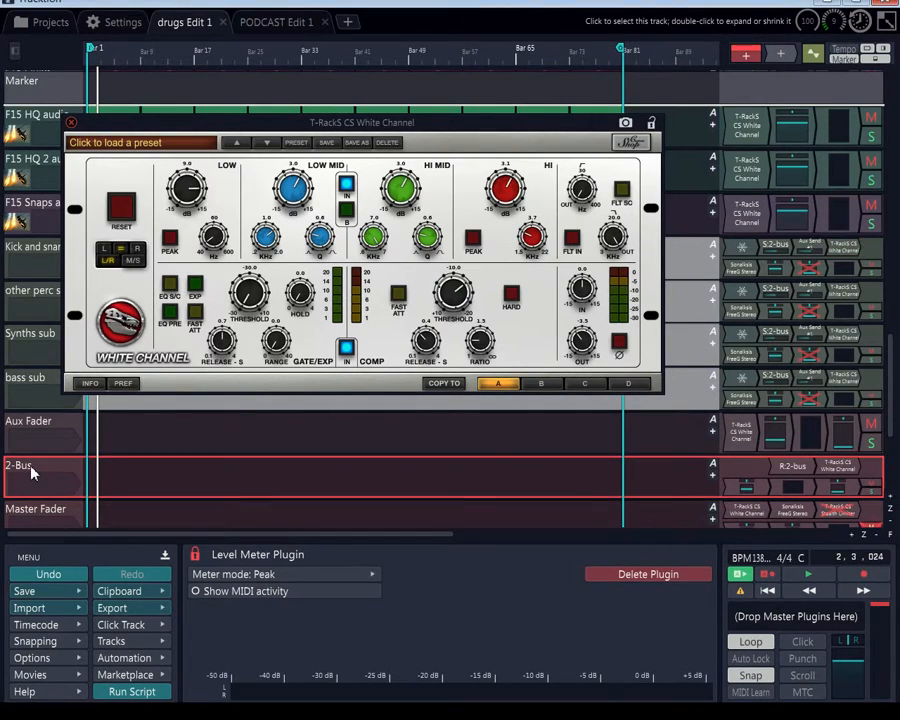